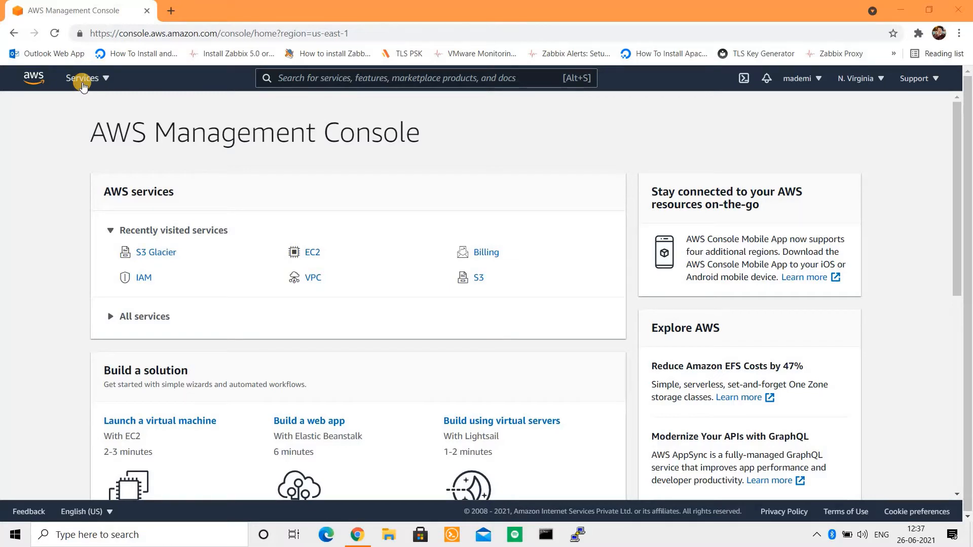
# Step: Open S3 Glacier from the Storage section of the All services list
pyautogui.click(82, 84)
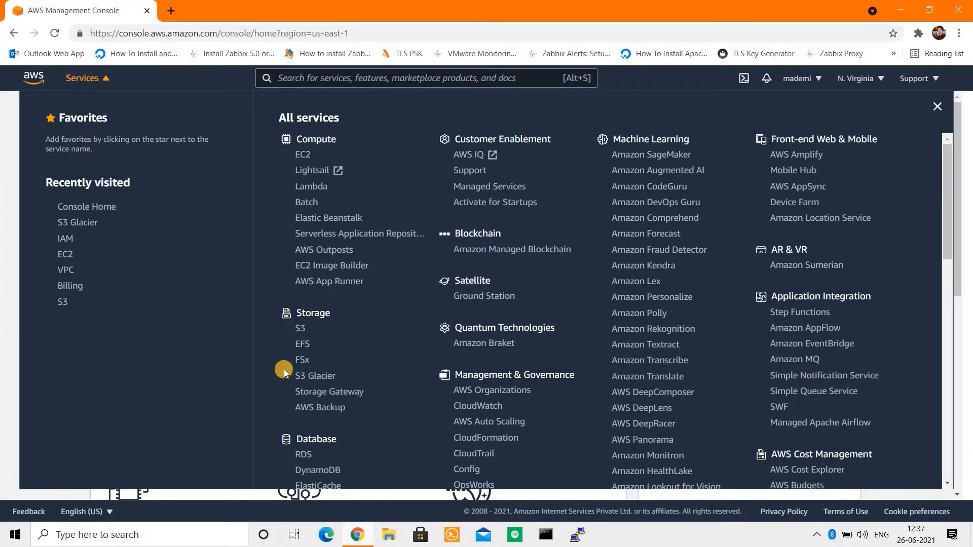
pyautogui.click(312, 383)
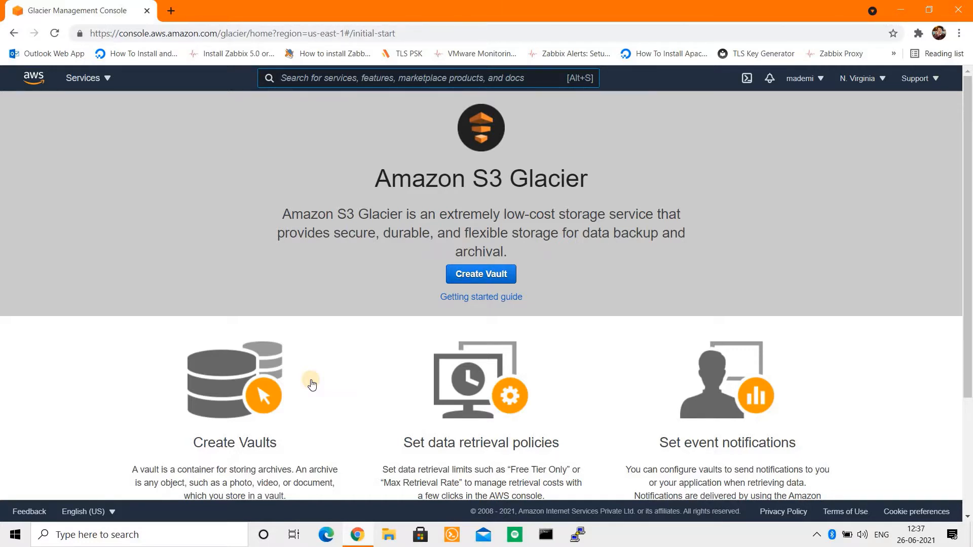
# Step: Start a new vault and switch the region to Asia Pacific (Mumbai)
pyautogui.click(486, 274)
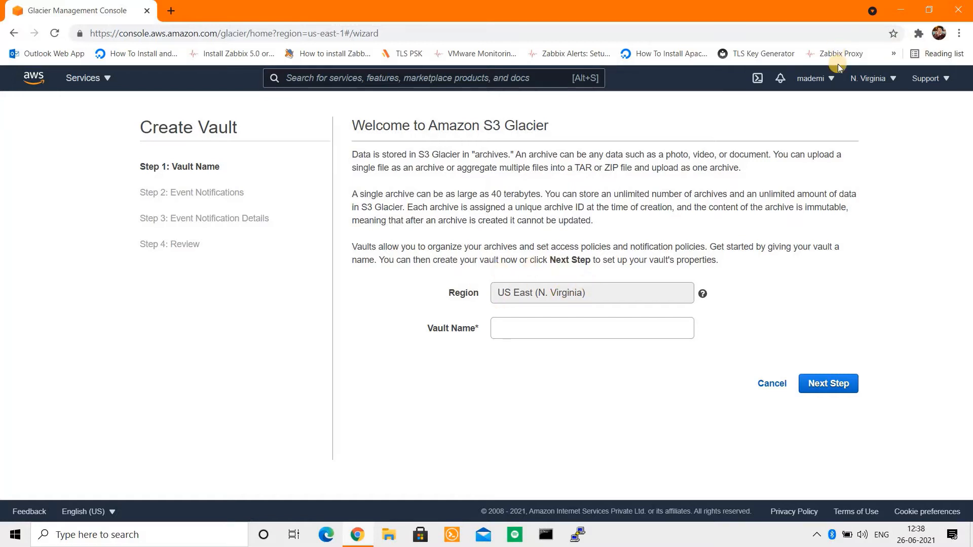
pyautogui.click(872, 80)
pyautogui.scroll(-1, 810, 279)
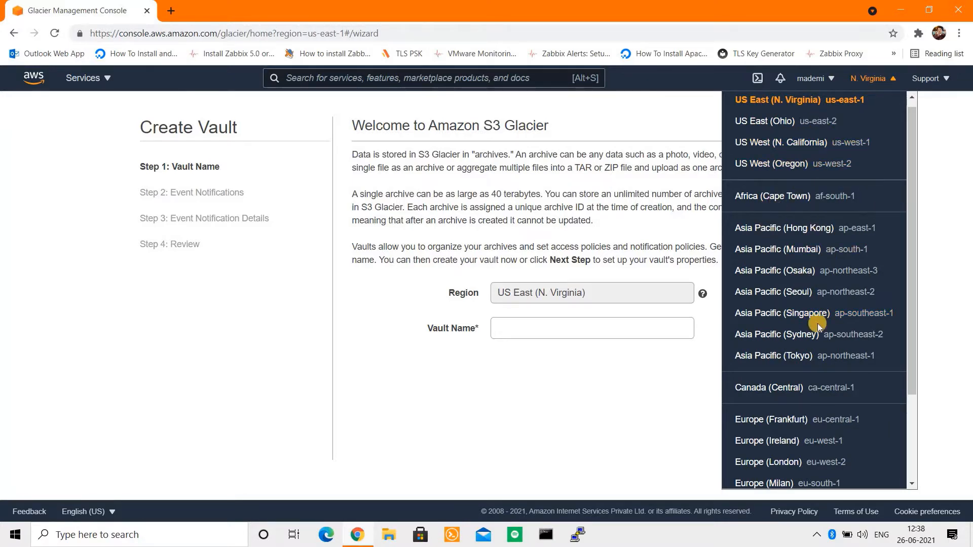
pyautogui.click(799, 251)
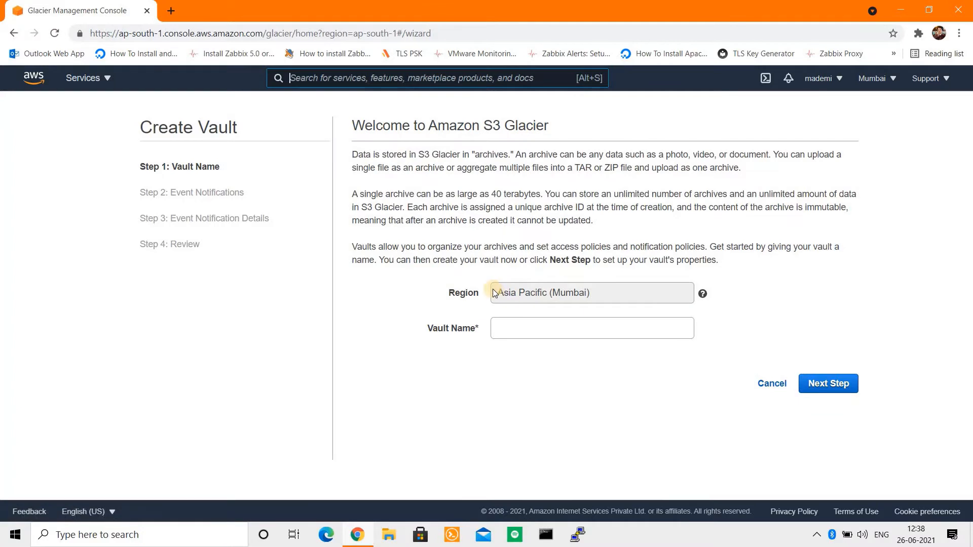
pyautogui.moveTo(494, 291); pyautogui.dragTo(603, 291)
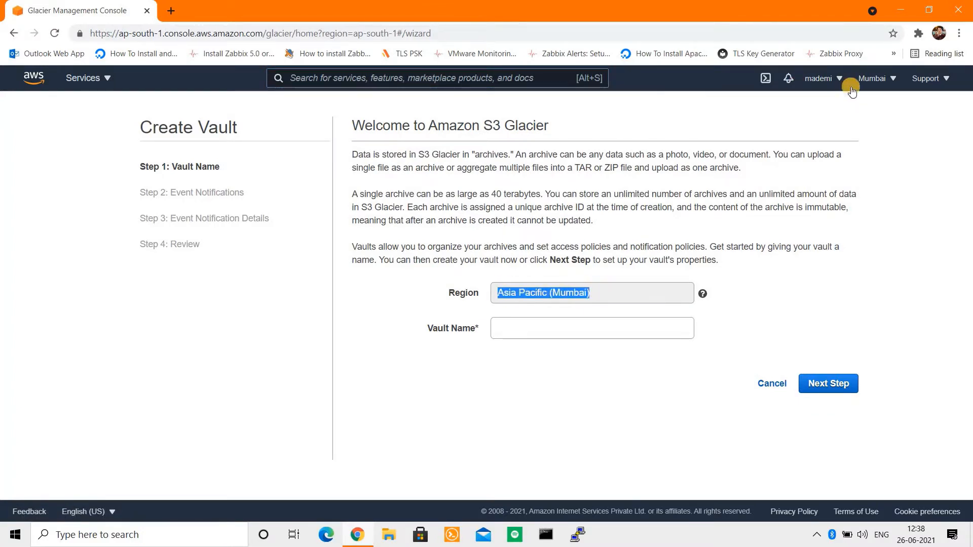
# Step: Switch the region back to US East (N. Virginia) and select the Vault Name field
pyautogui.click(871, 78)
pyautogui.click(778, 109)
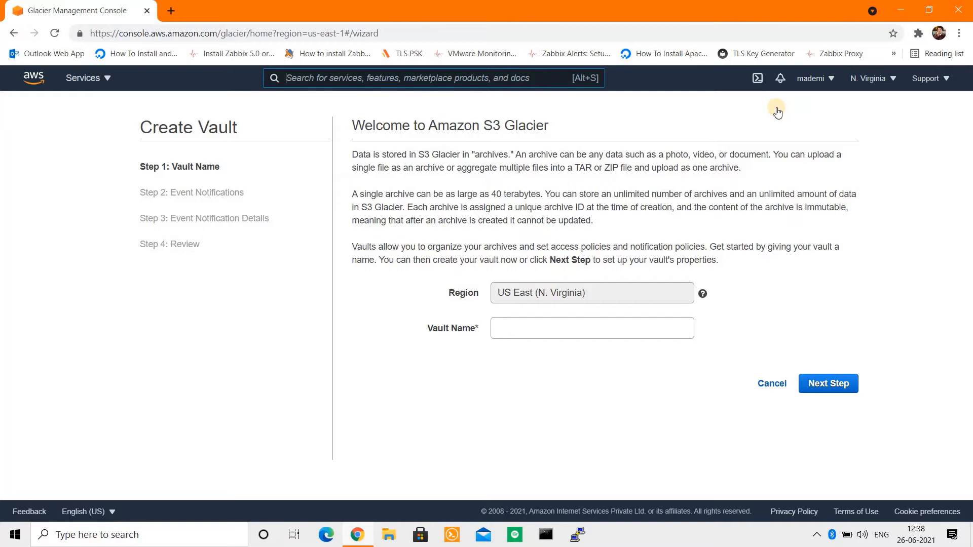
pyautogui.click(882, 79)
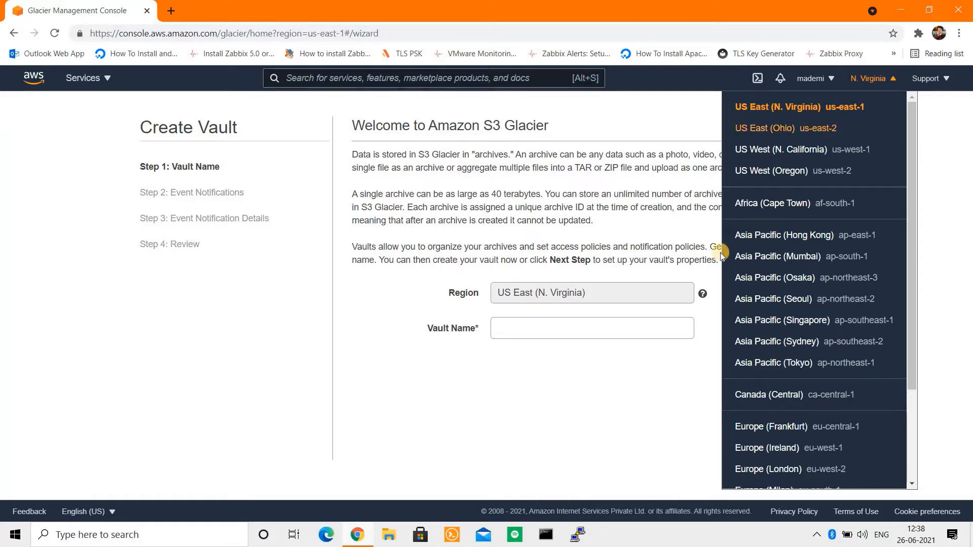
pyautogui.click(614, 326)
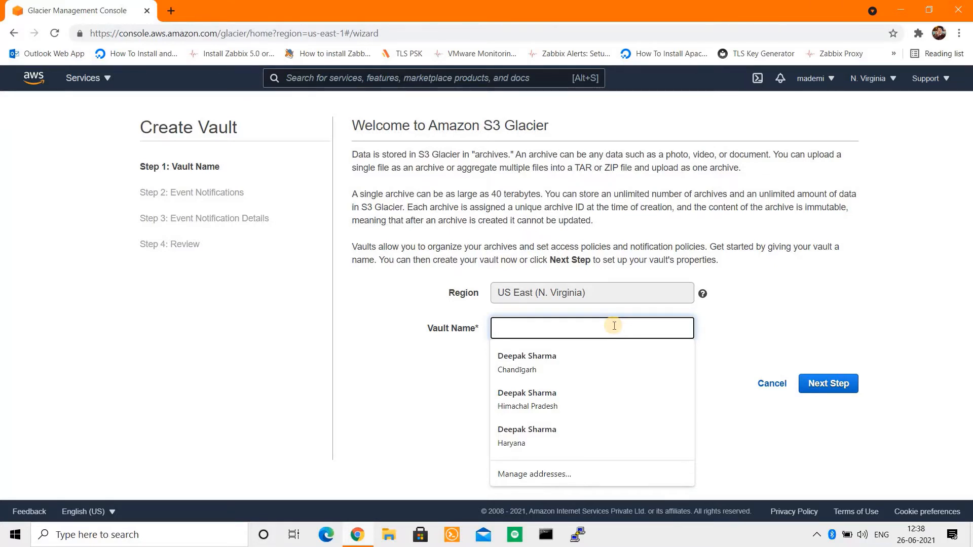
# Step: Create the vault 'mademitech' with 'Do not enable notifications' kept, and submit it
pyautogui.write('made')
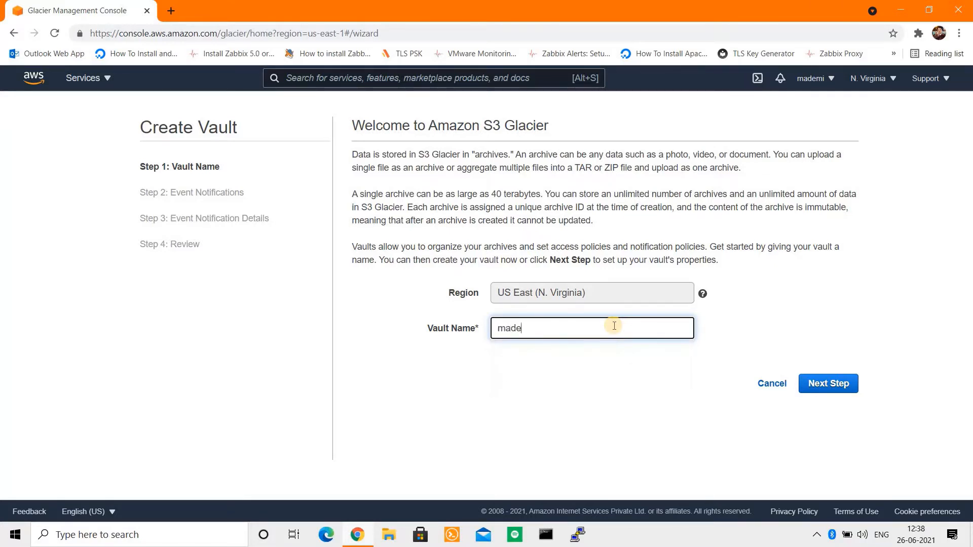
pyautogui.write('mitech')
pyautogui.click(823, 385)
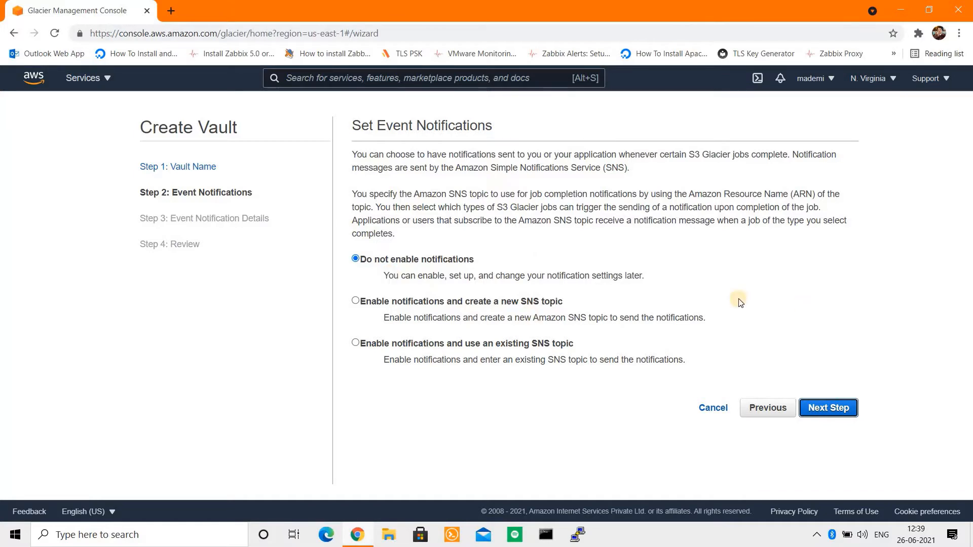
pyautogui.click(830, 410)
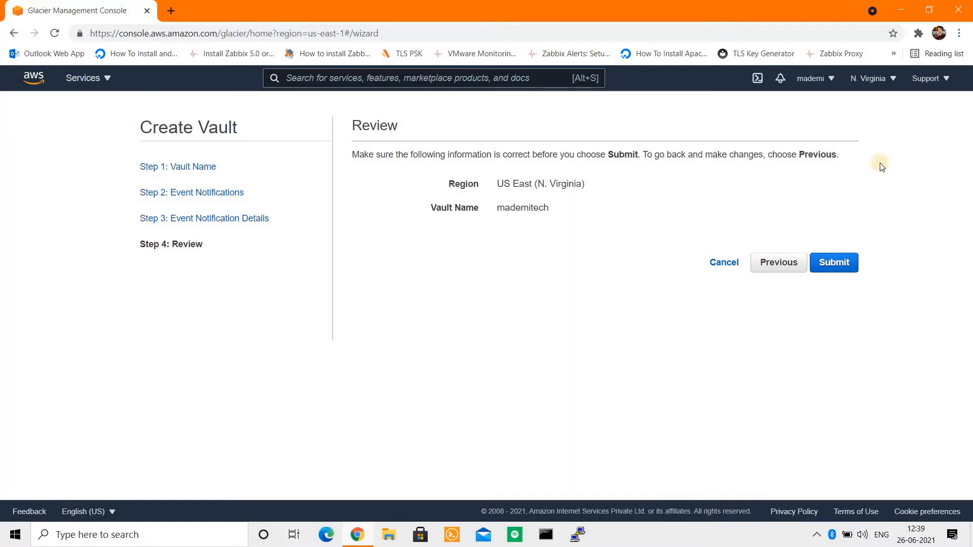
pyautogui.click(841, 264)
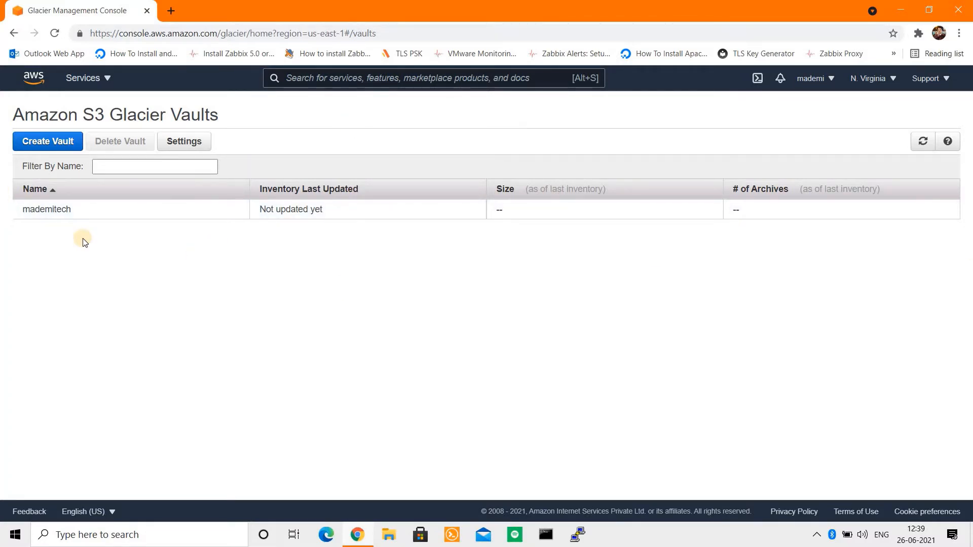
# Step: Show the mademitech vault's Details panel, then open a new blank browser tab
pyautogui.click(65, 213)
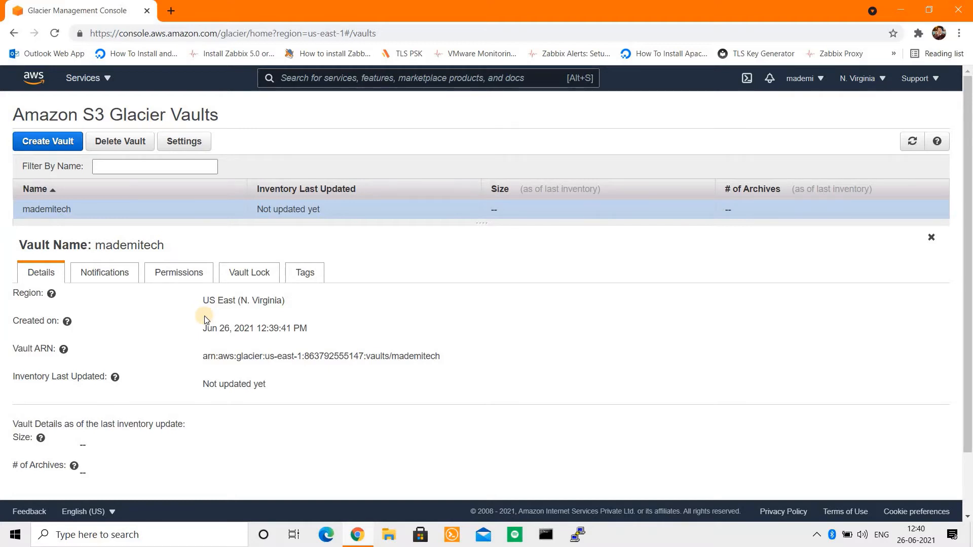
pyautogui.click(171, 10)
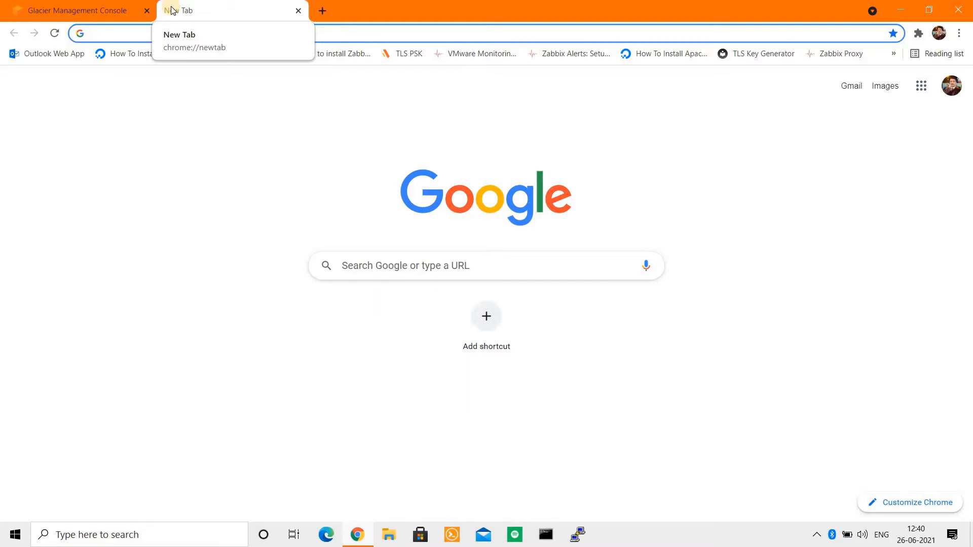
# Step: Search 'fastglacier download', open the FastGlacier download page, and show Chrome's Downloads list
pyautogui.write('fast')
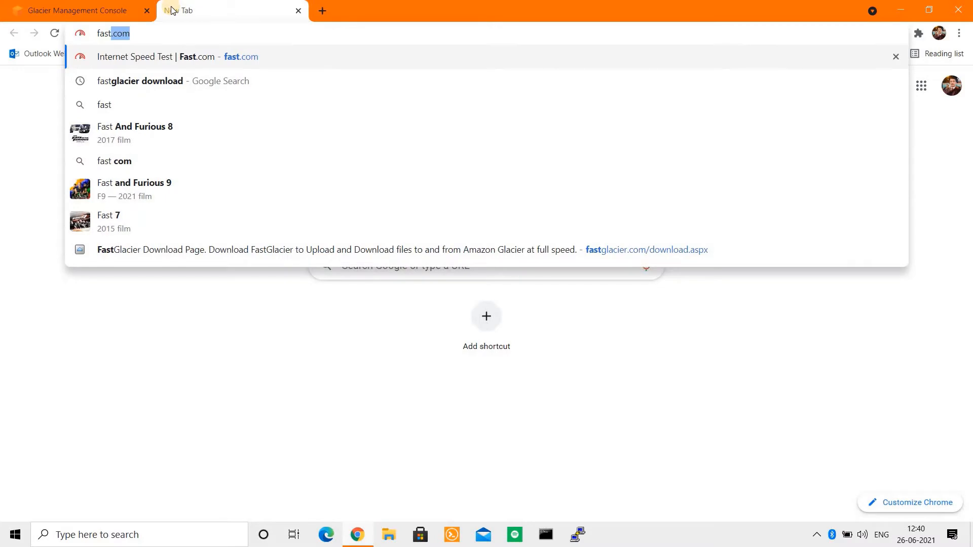
pyautogui.write('glacier')
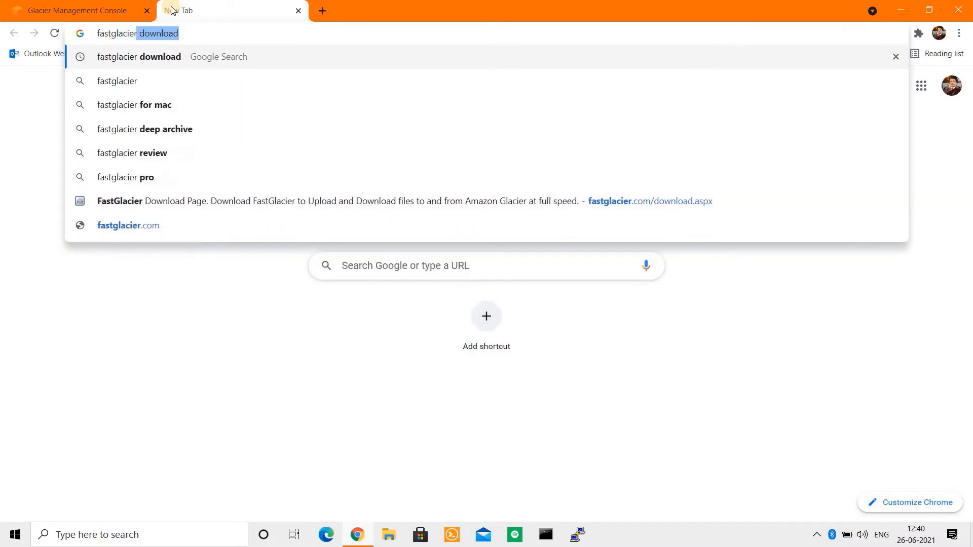
pyautogui.press('Return')
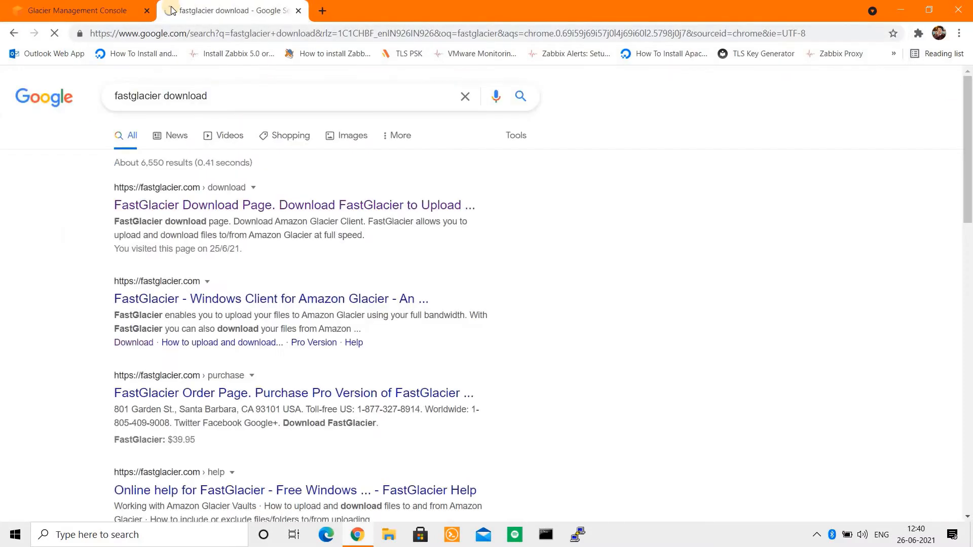
pyautogui.click(339, 212)
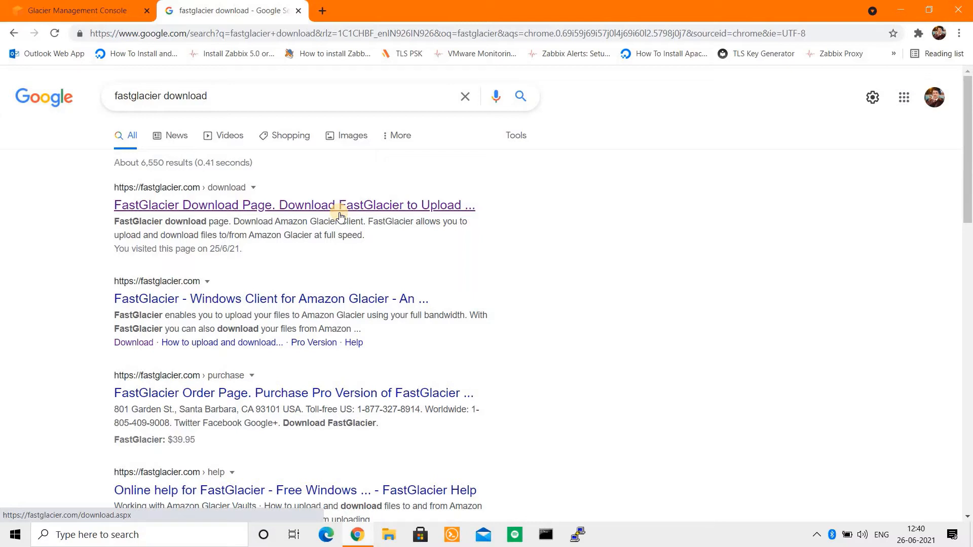
pyautogui.click(959, 33)
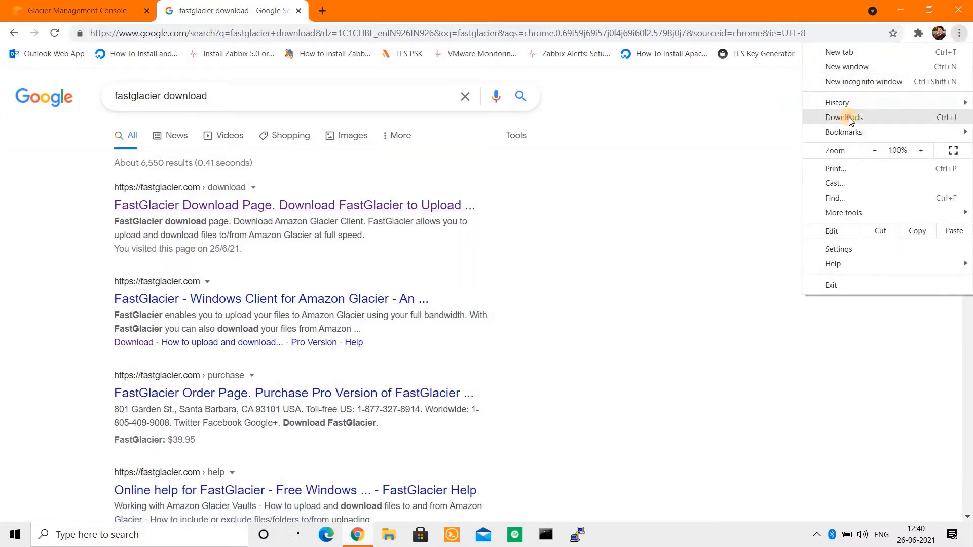
pyautogui.click(849, 117)
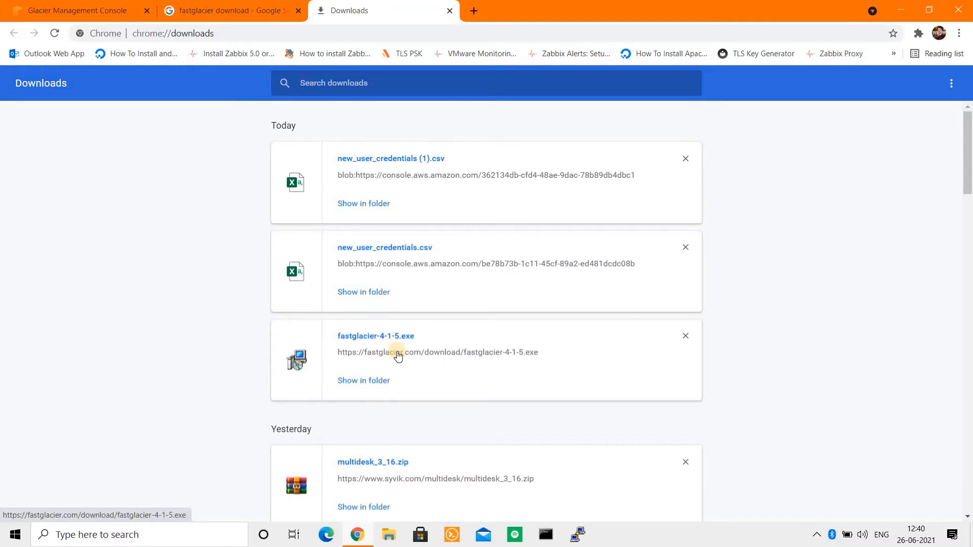
# Step: Install FastGlacier from fastglacier-4-1-5.exe with a desktop icon for all users and launch it
pyautogui.click(374, 336)
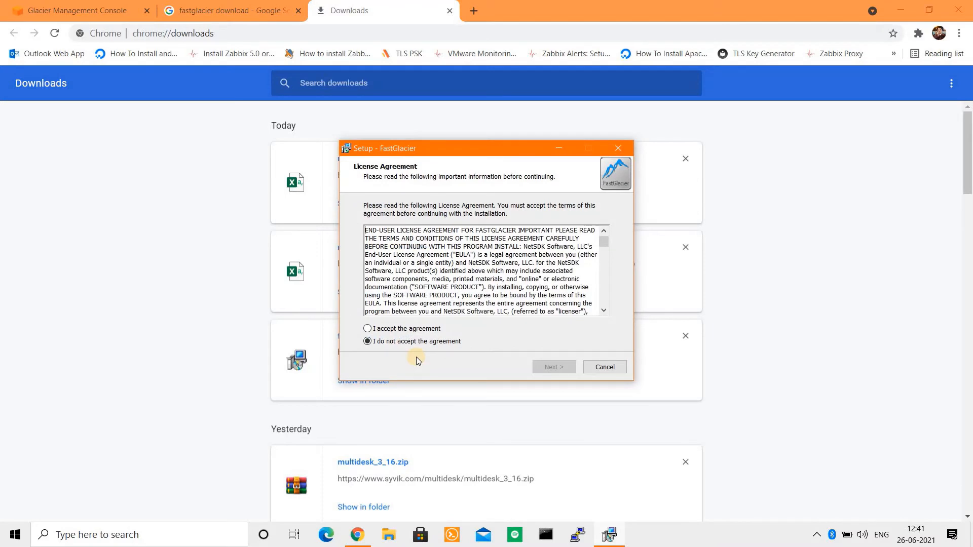
pyautogui.click(390, 329)
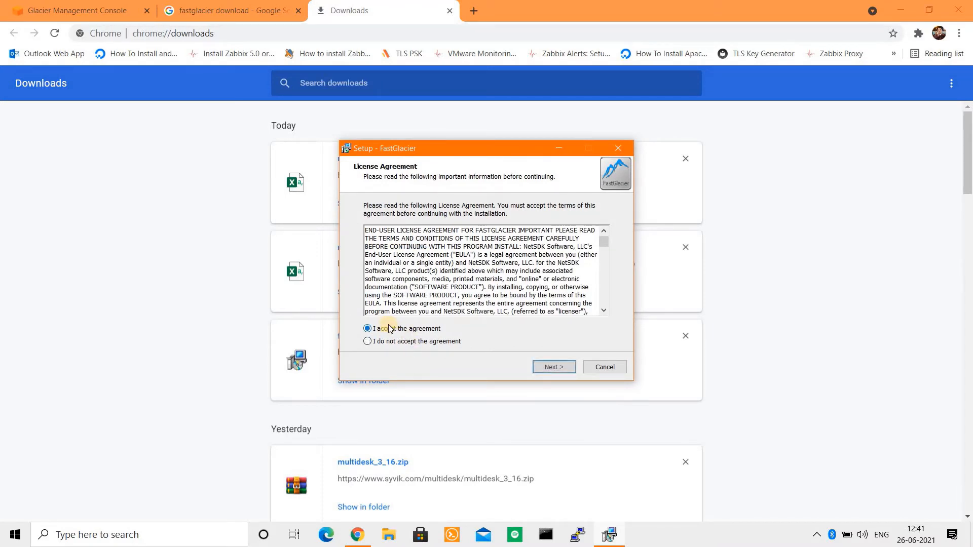
pyautogui.click(553, 366)
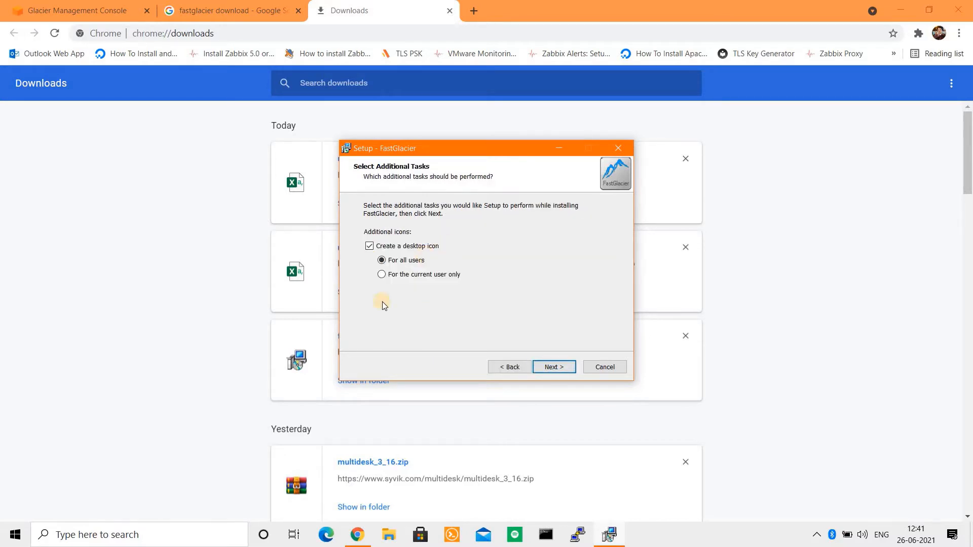
pyautogui.click(391, 261)
pyautogui.click(552, 366)
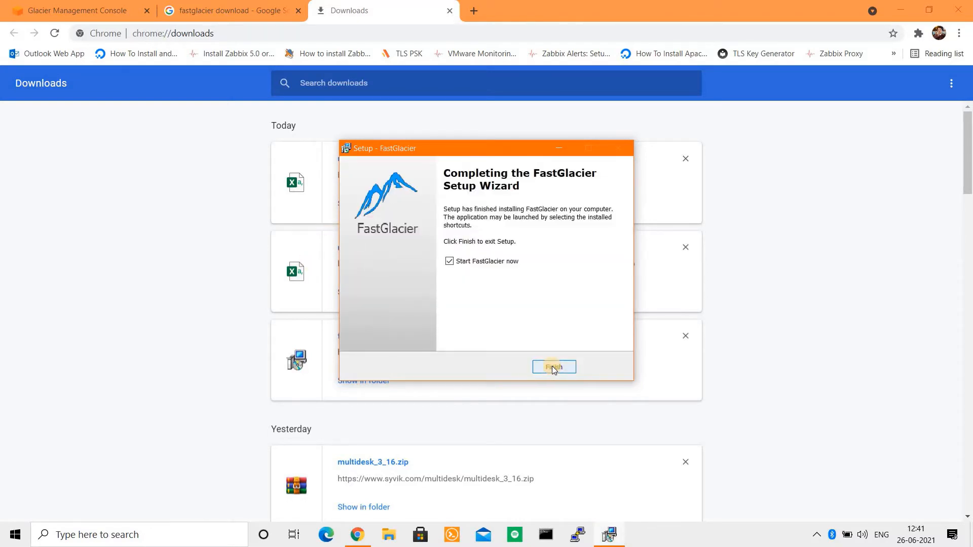
pyautogui.click(553, 367)
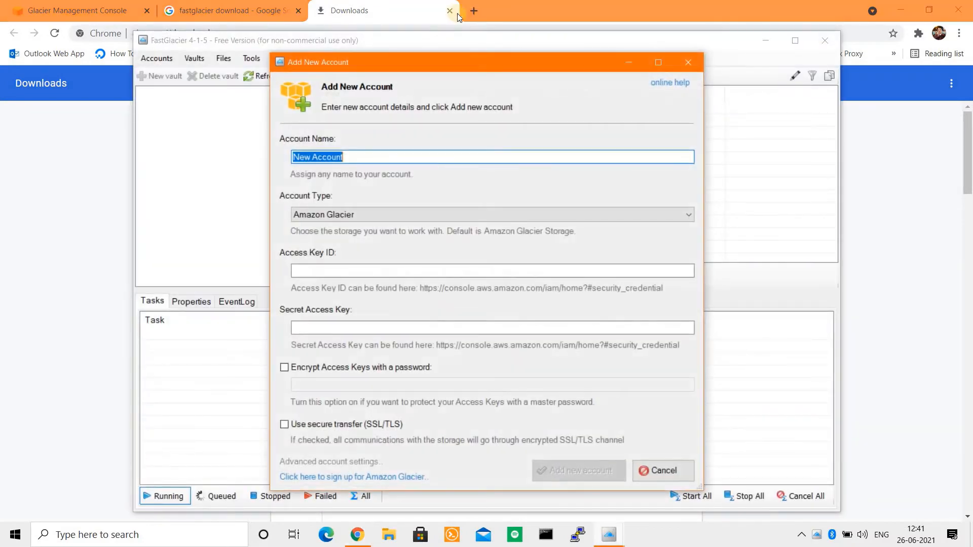
# Step: Close the Downloads and Google search tabs, leaving the Glacier console tab
pyautogui.click(452, 9)
pyautogui.click(449, 11)
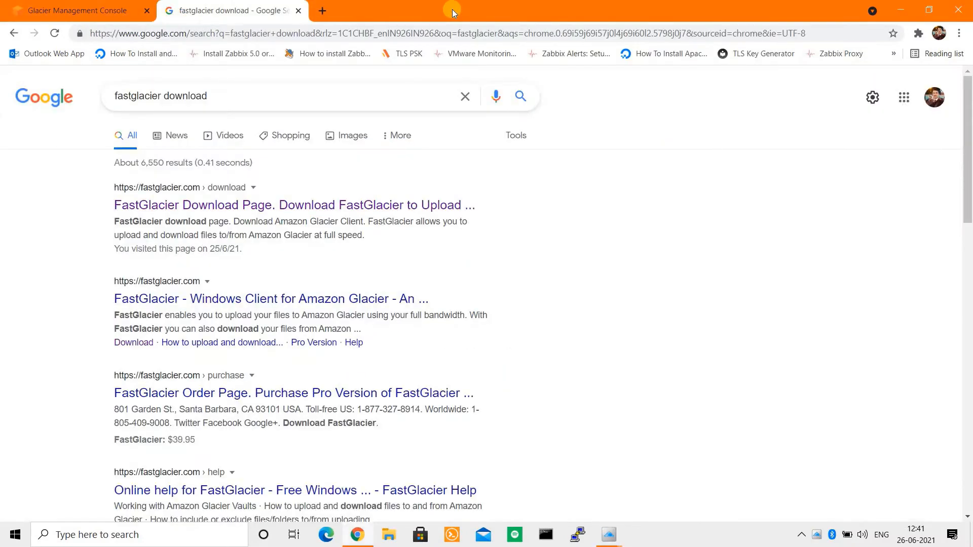
pyautogui.click(298, 10)
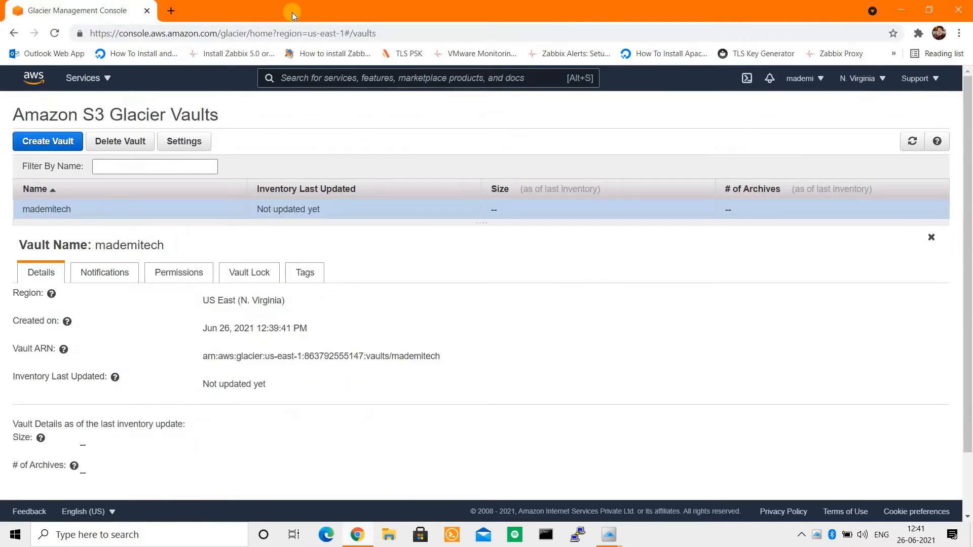
# Step: Dismiss the account window, minimize Chrome, and relaunch FastGlacier from its desktop shortcut
pyautogui.hotkey('alt', 'Tab')
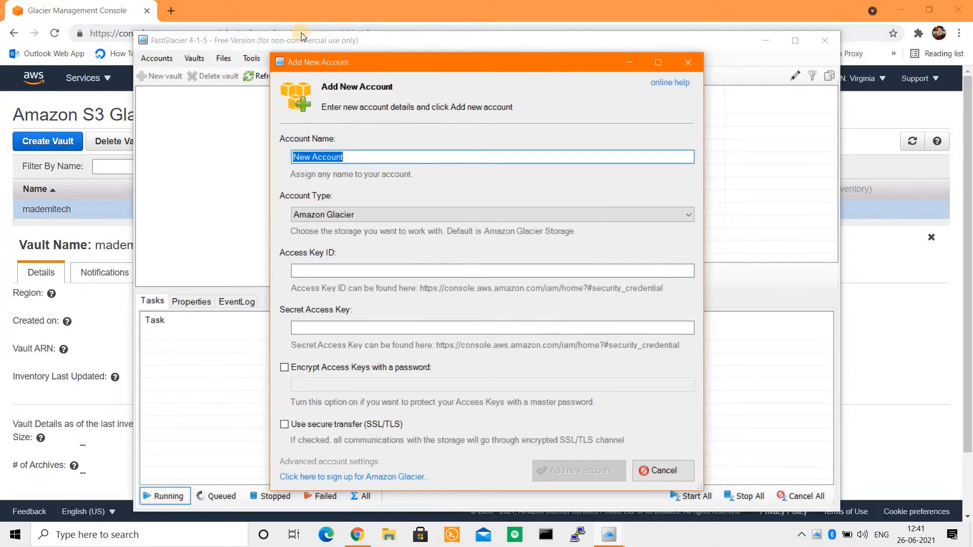
pyautogui.click(685, 63)
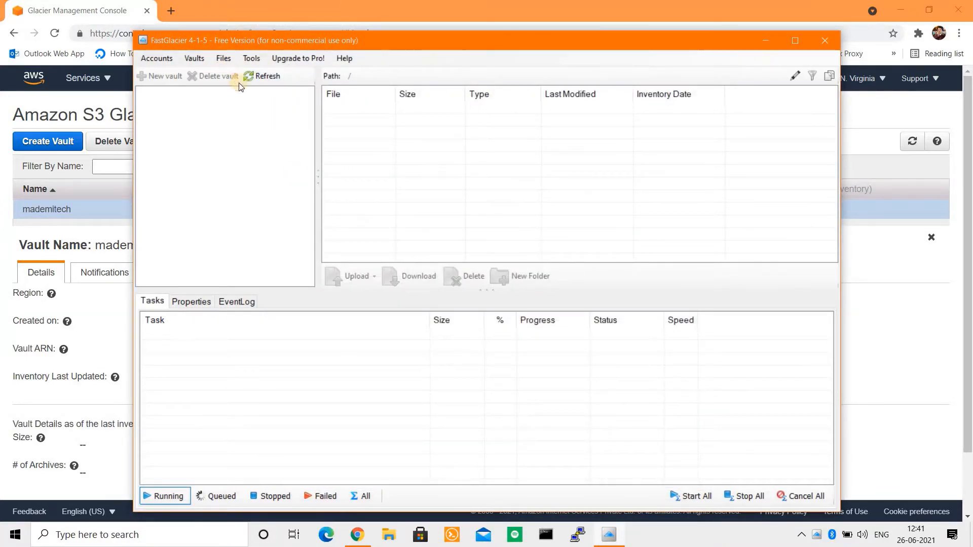
pyautogui.click(894, 15)
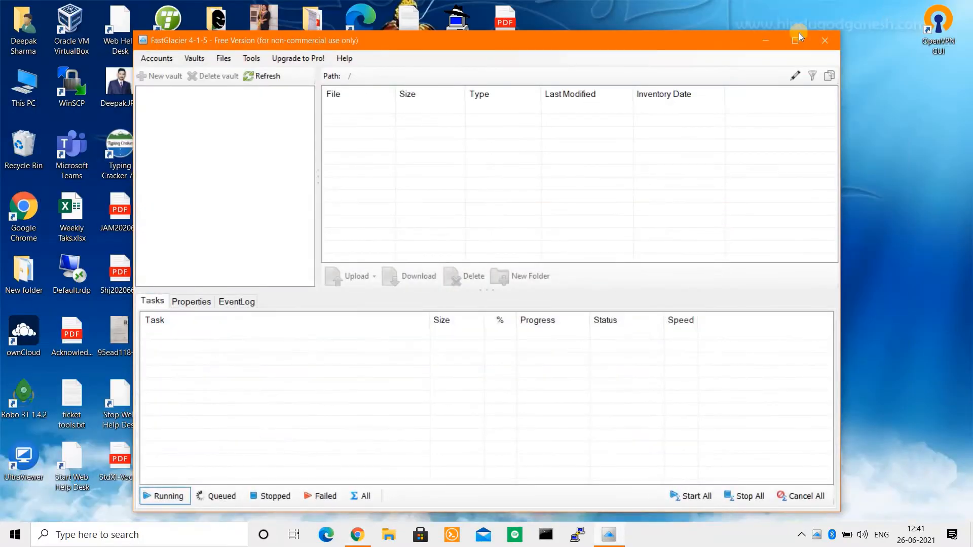
pyautogui.click(766, 41)
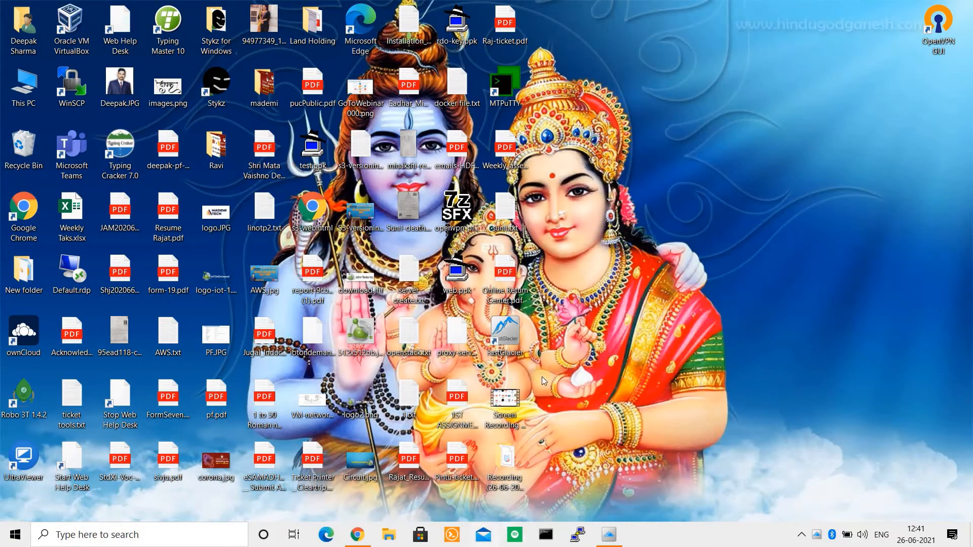
pyautogui.moveTo(545, 306); pyautogui.dragTo(811, 212)
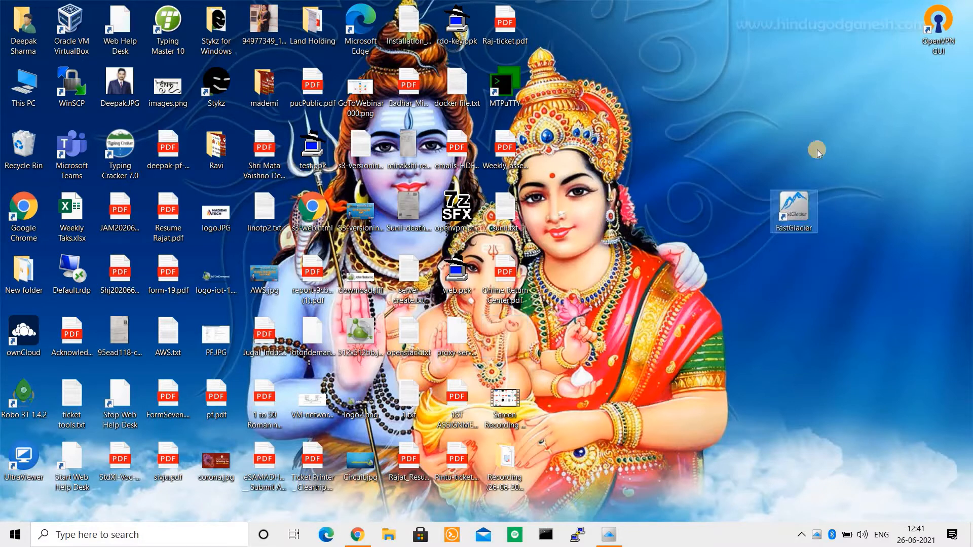
pyautogui.doubleClick(807, 218)
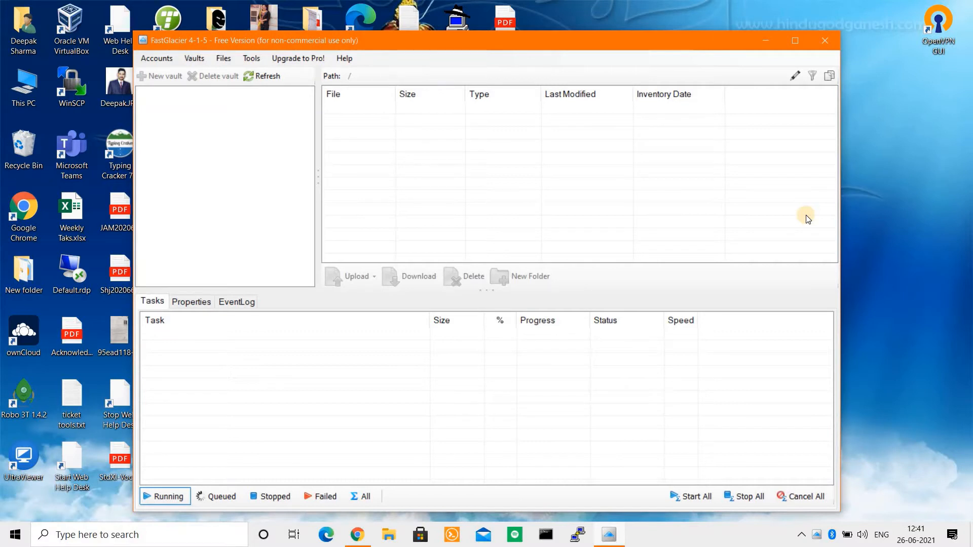
# Step: Add a new account named 'Mademi-Glacier' of type Amazon Glacier, then select Access Key ID
pyautogui.click(155, 60)
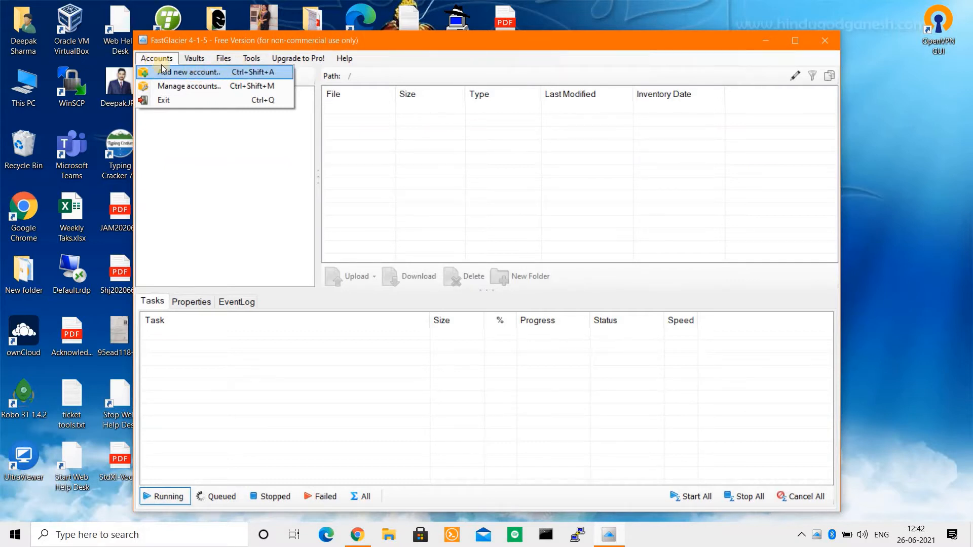
pyautogui.click(190, 76)
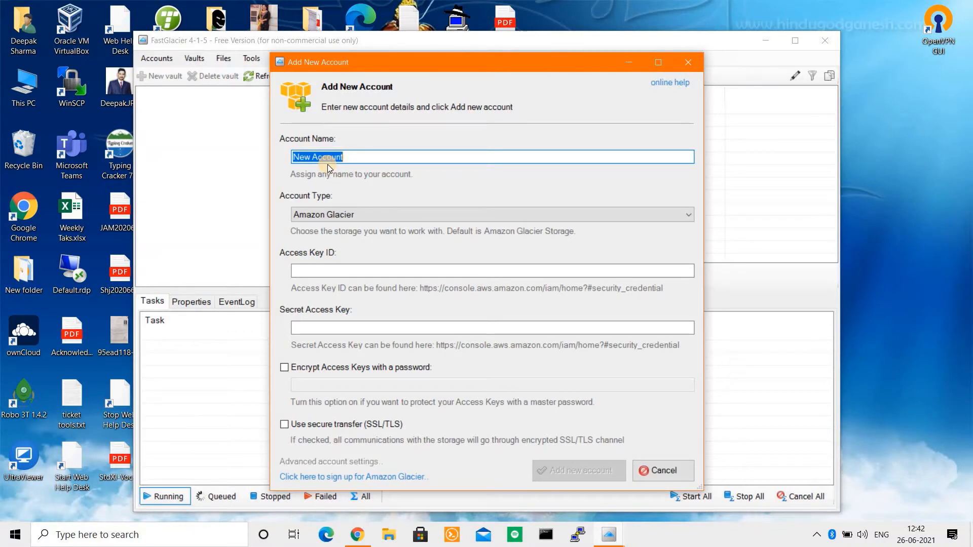
pyautogui.write('Mademi-Glacier')
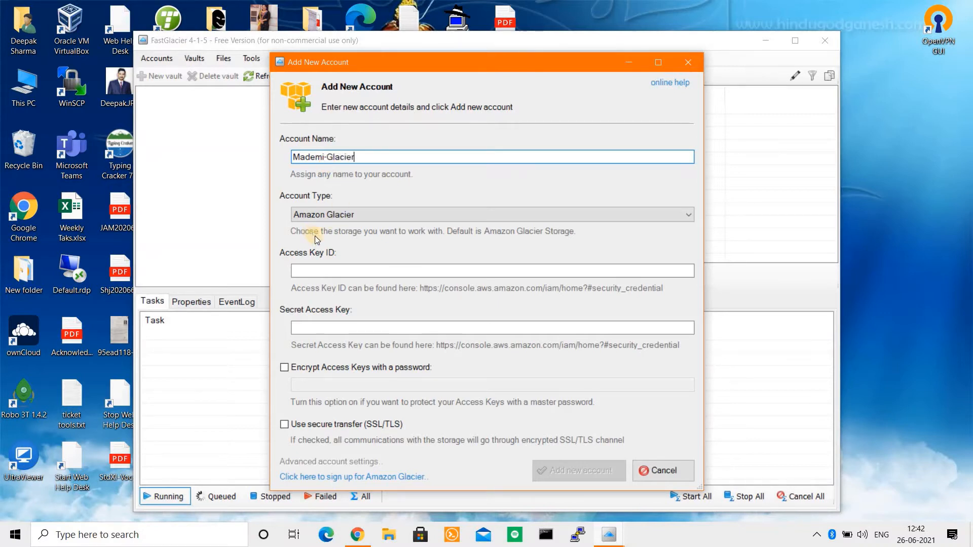
pyautogui.click(330, 214)
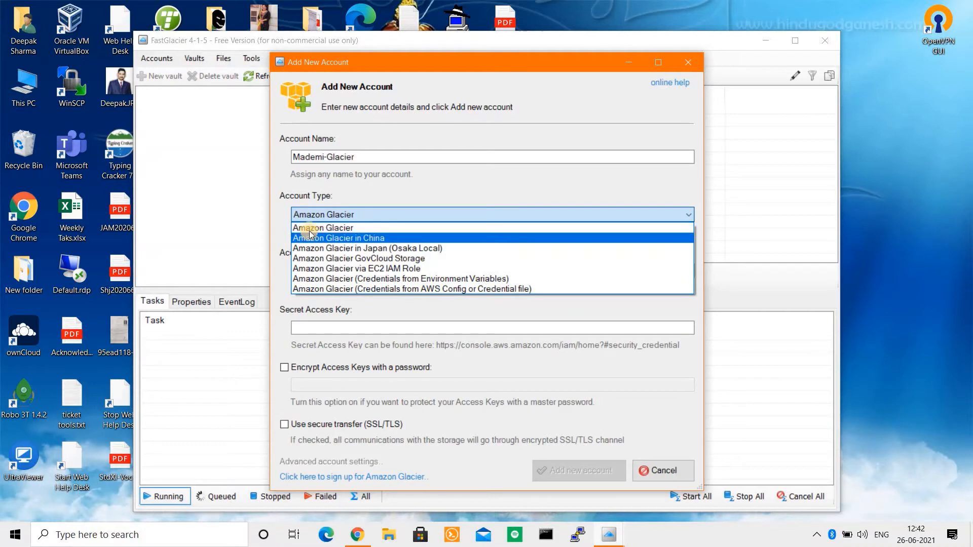
pyautogui.click(330, 227)
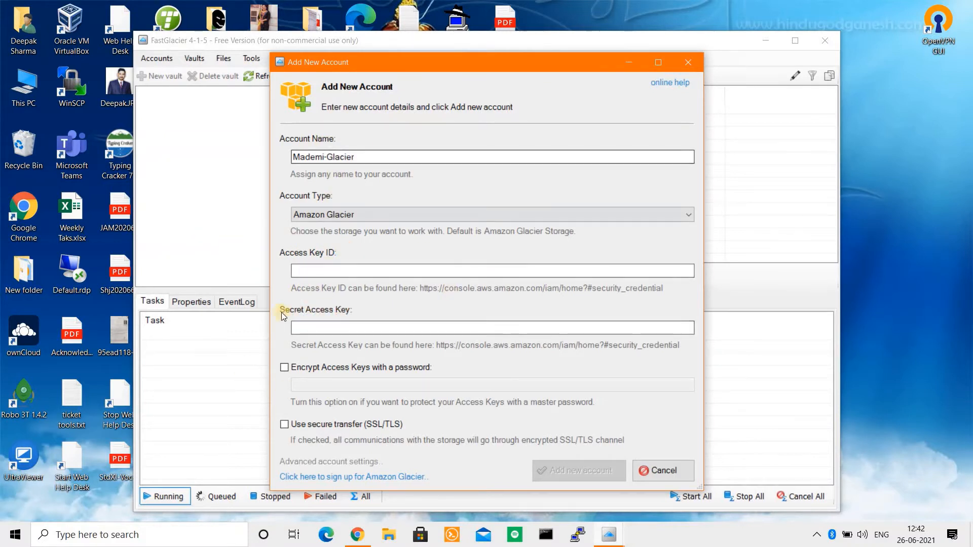
pyautogui.click(349, 271)
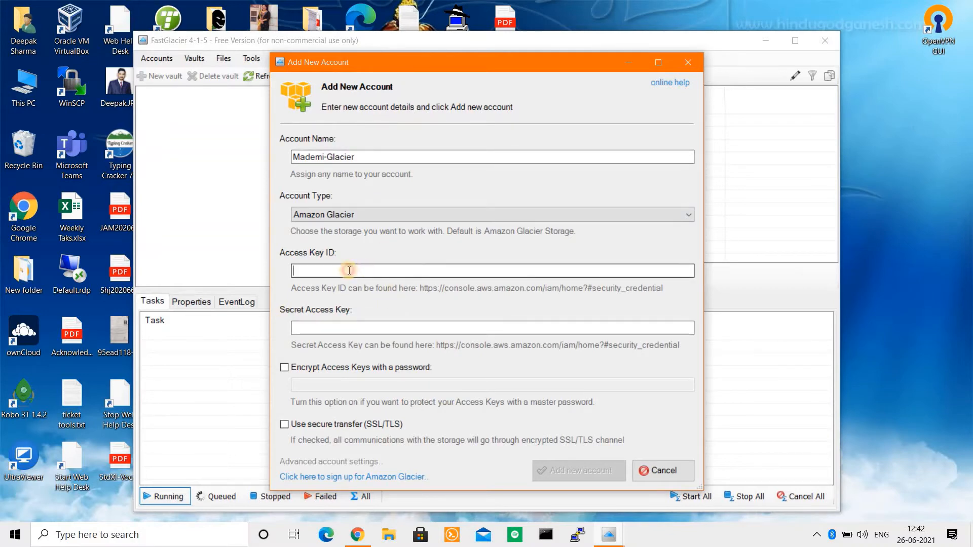
# Step: Search 'iam' in the AWS console, open IAM, and go to its Users list
pyautogui.click(366, 543)
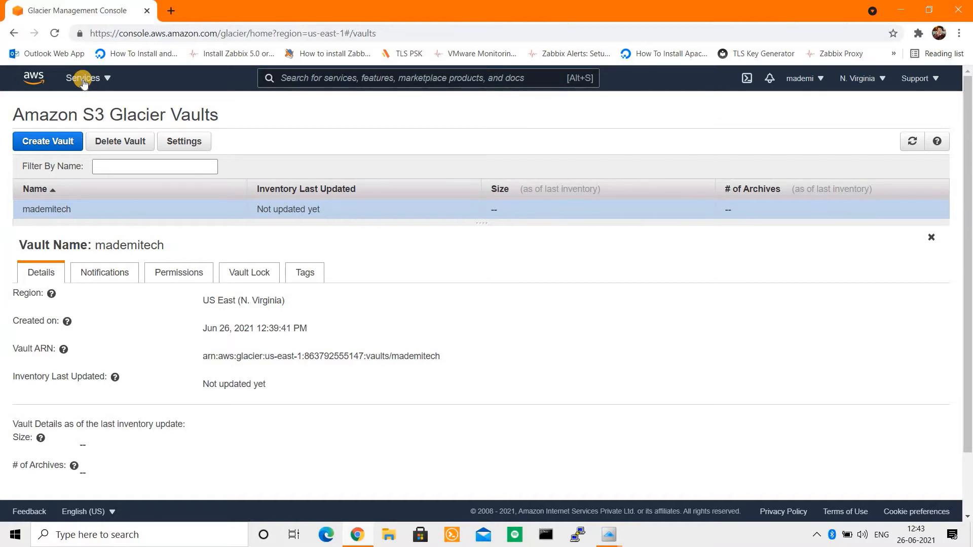
pyautogui.click(84, 82)
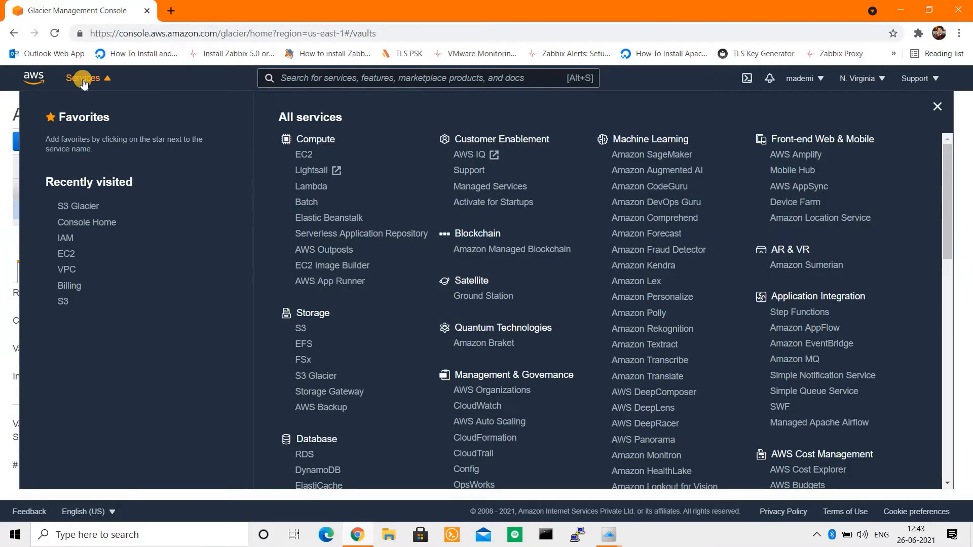
pyautogui.click(292, 80)
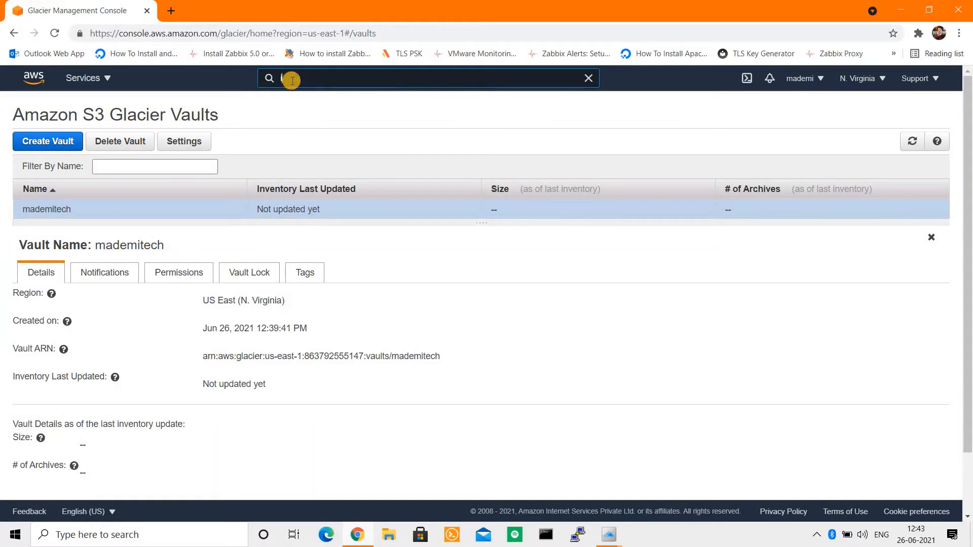
pyautogui.write('iam')
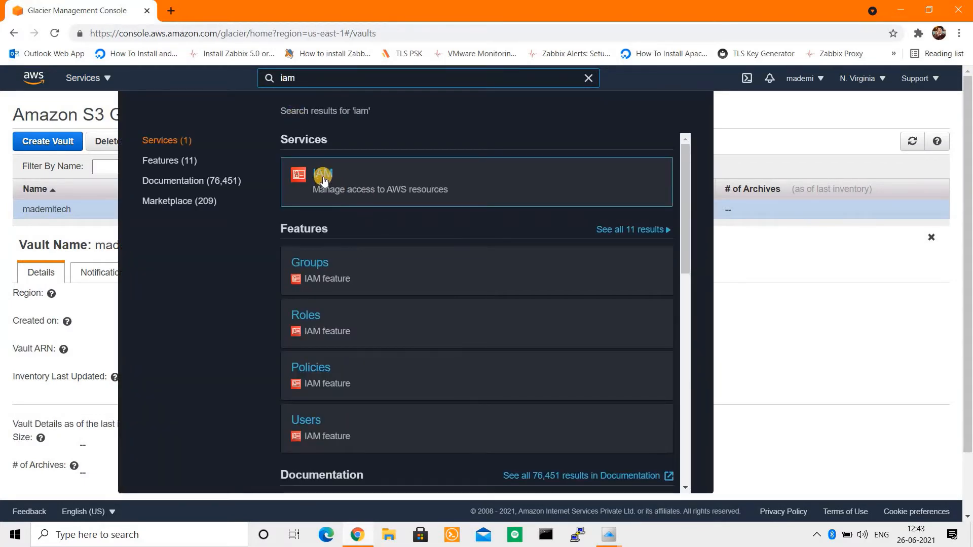
pyautogui.click(322, 176)
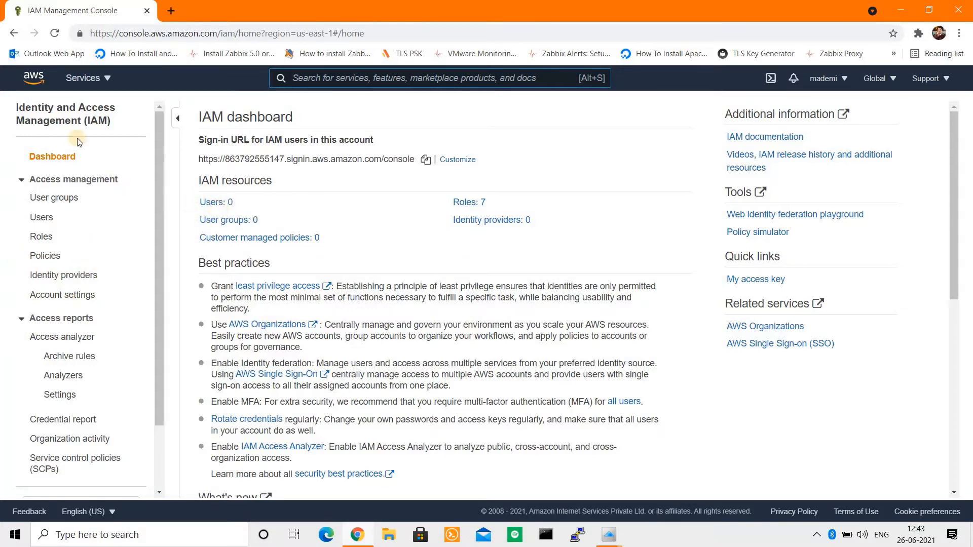
pyautogui.click(46, 221)
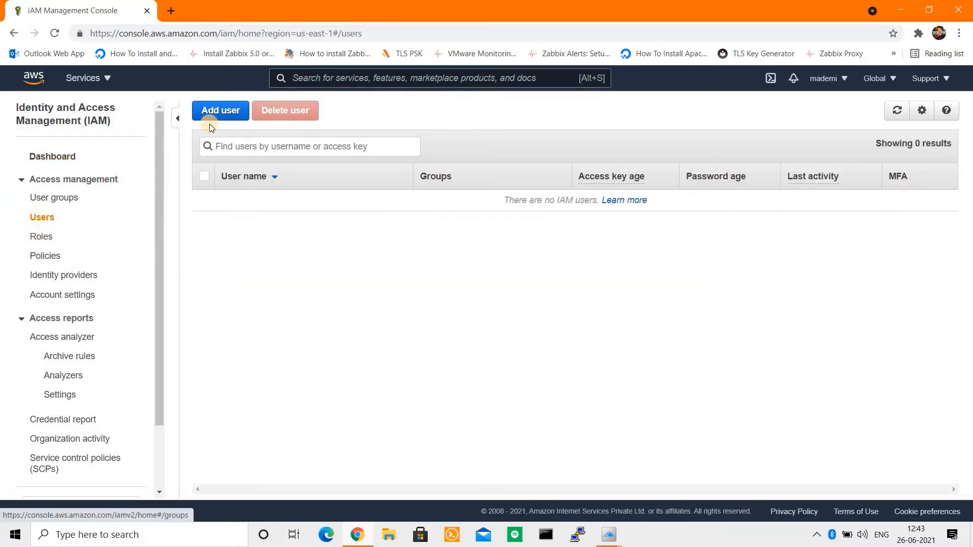
# Step: Add IAM user 'mademi-glacier' with AWS Management Console access and a custom password
pyautogui.click(212, 112)
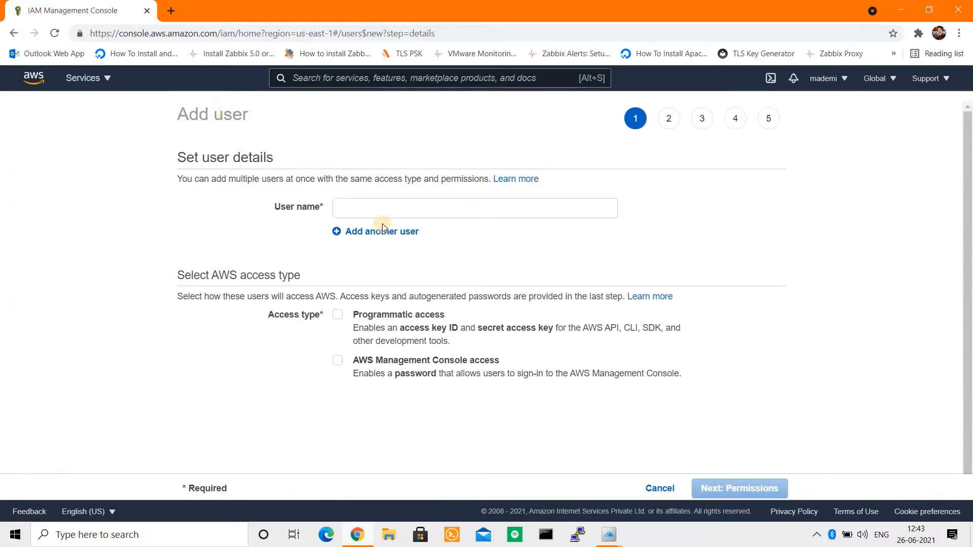
pyautogui.click(370, 207)
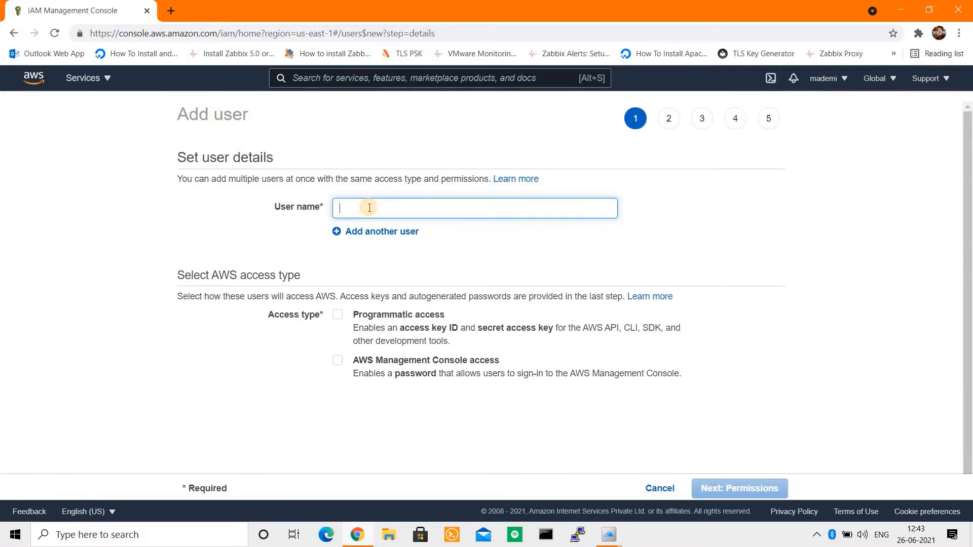
pyautogui.write('mademi-')
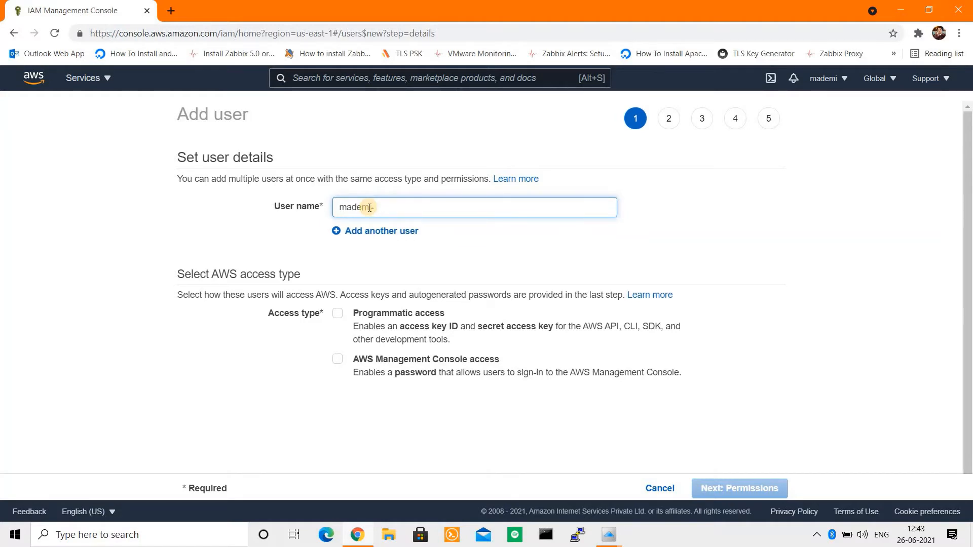
pyautogui.write('glacier')
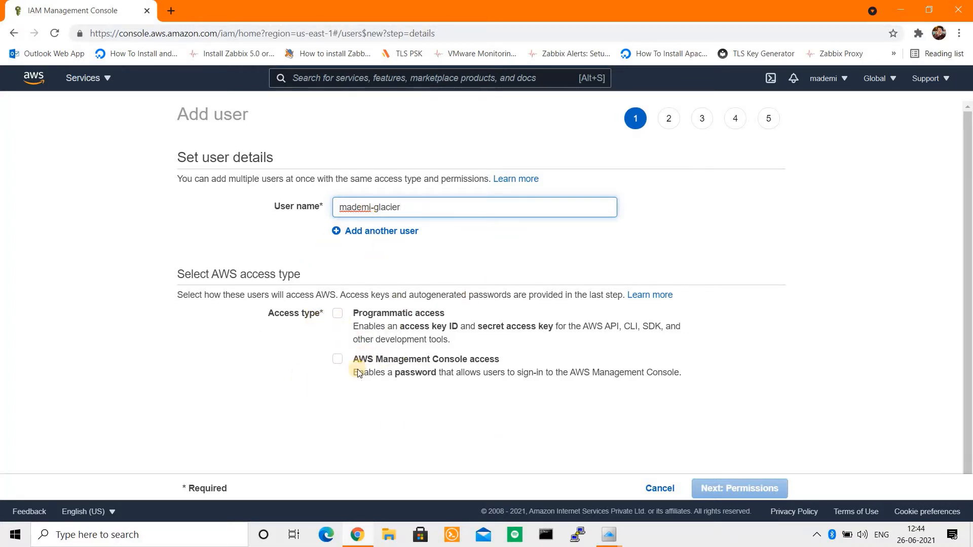
pyautogui.click(338, 361)
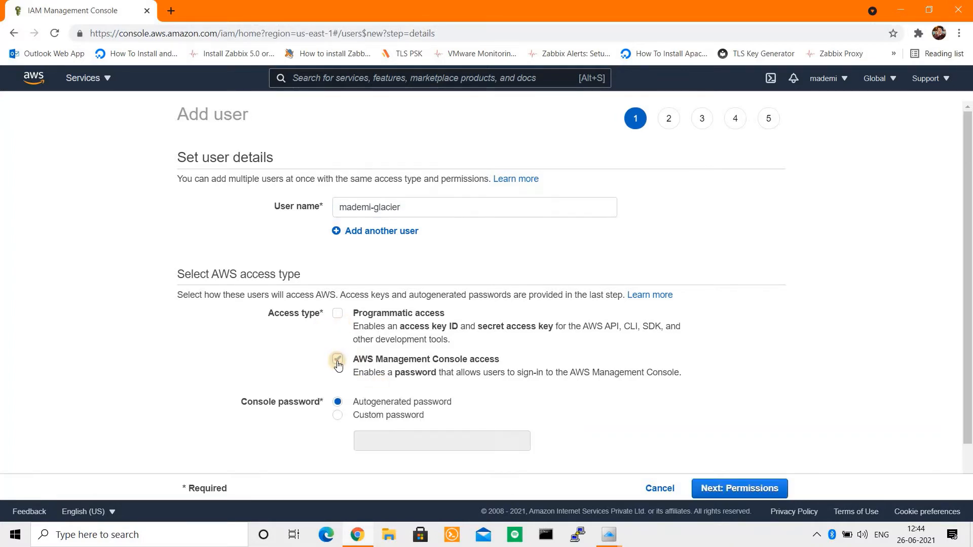
pyautogui.scroll(-1, 319, 357)
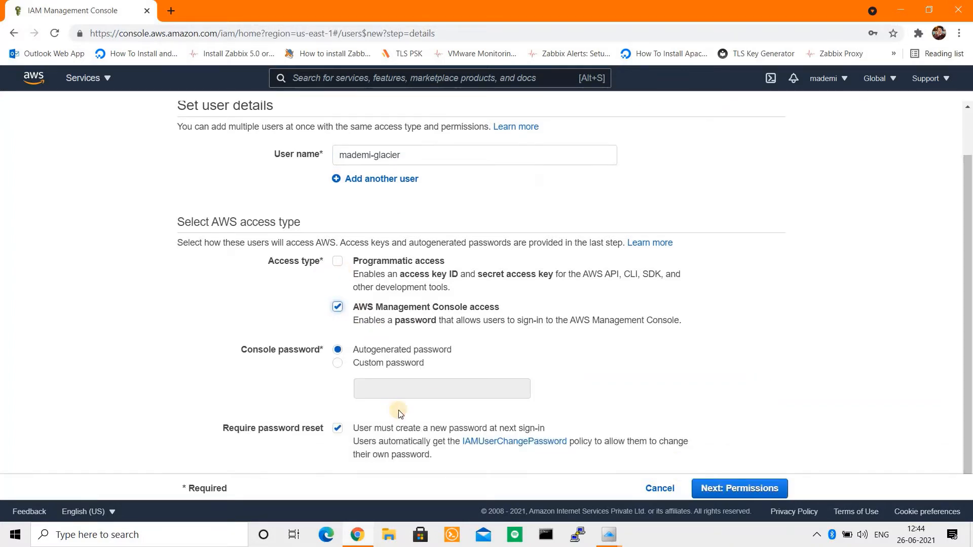
pyautogui.click(336, 363)
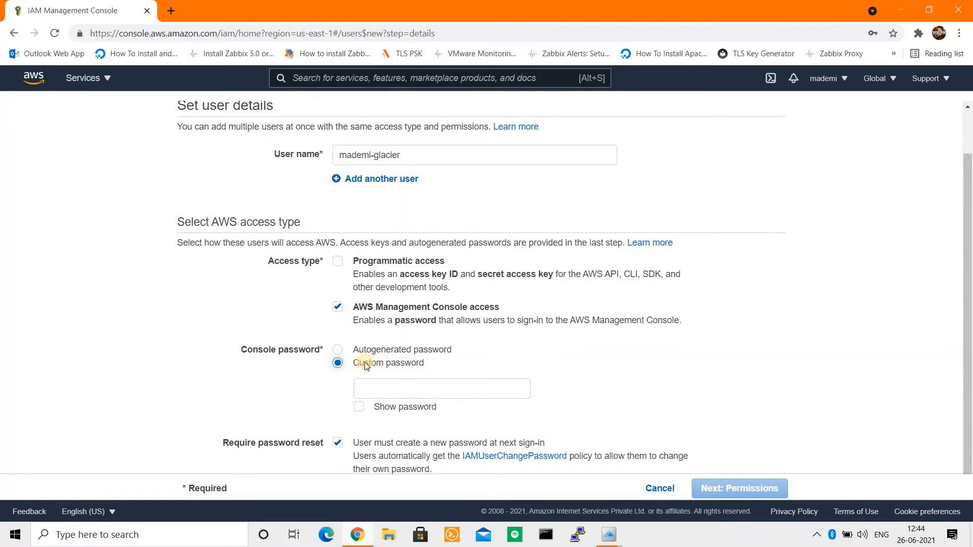
# Step: Enter the custom console password, untick the required reset, and continue to permissions
pyautogui.click(449, 393)
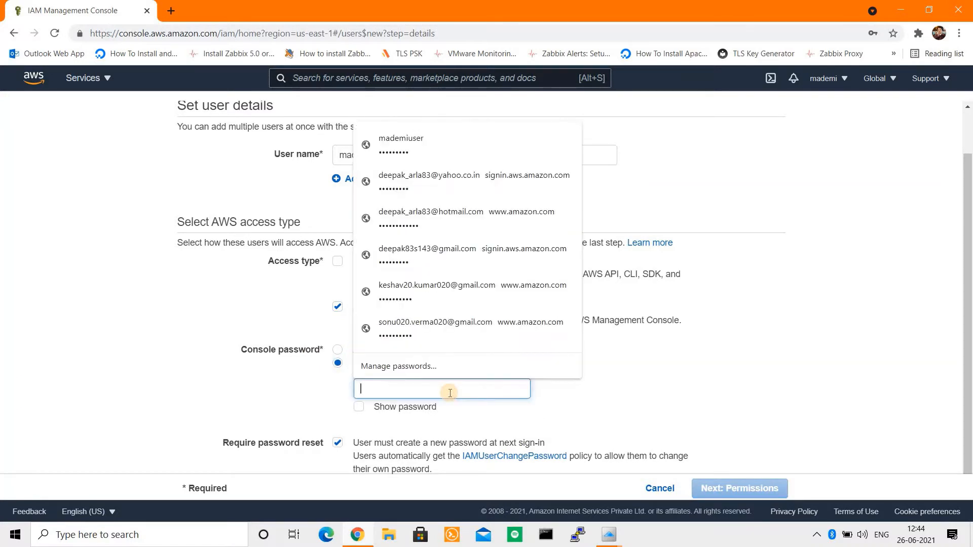
pyautogui.write('••••')
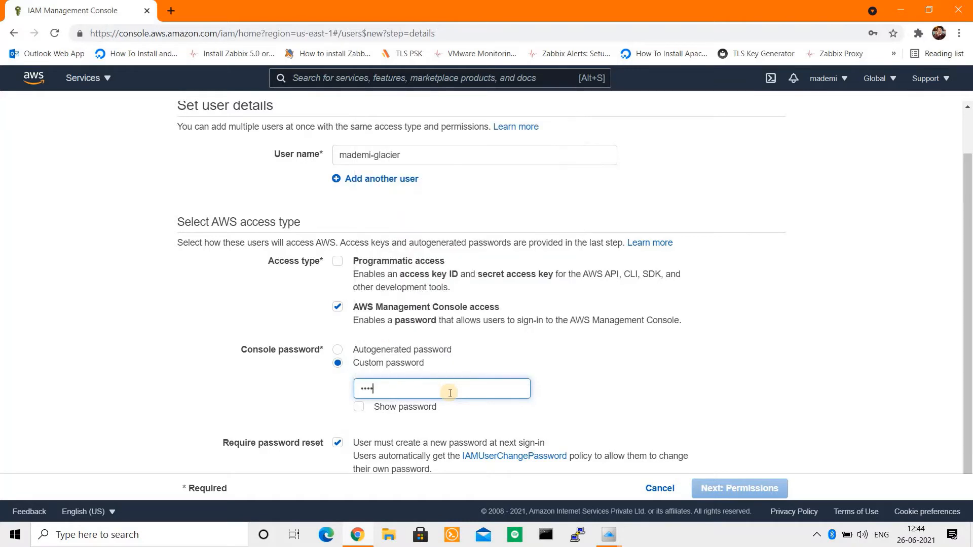
pyautogui.click(796, 353)
pyautogui.moveTo(969, 307); pyautogui.dragTo(969, 363)
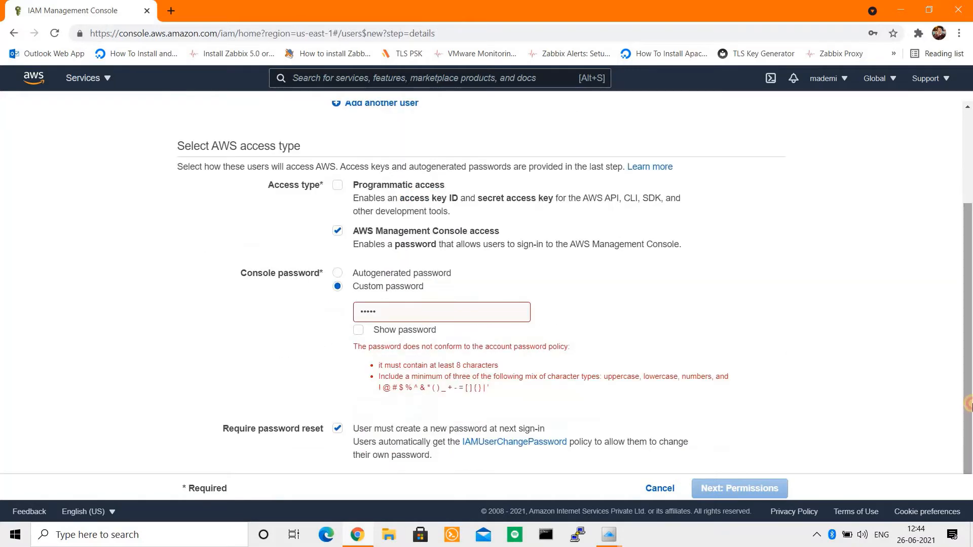
pyautogui.click(412, 314)
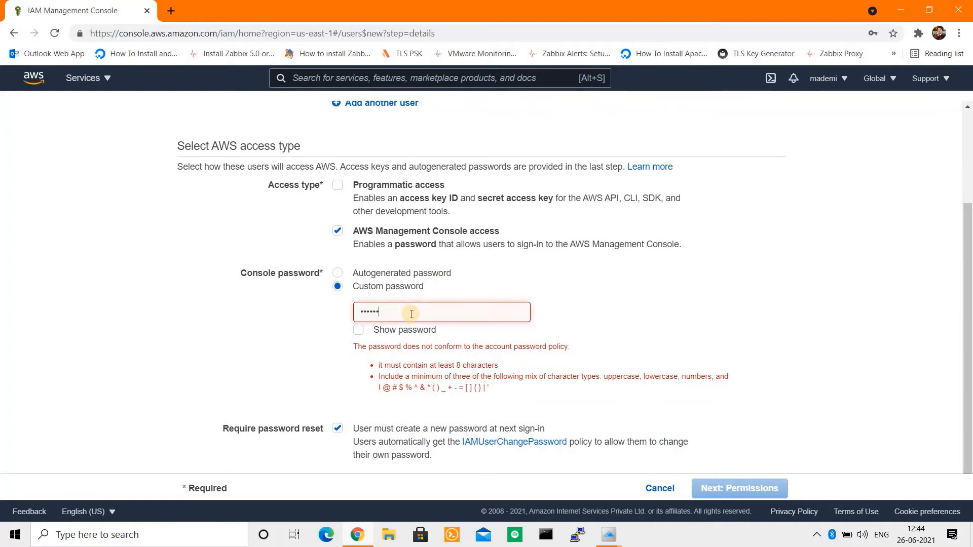
pyautogui.write('123')
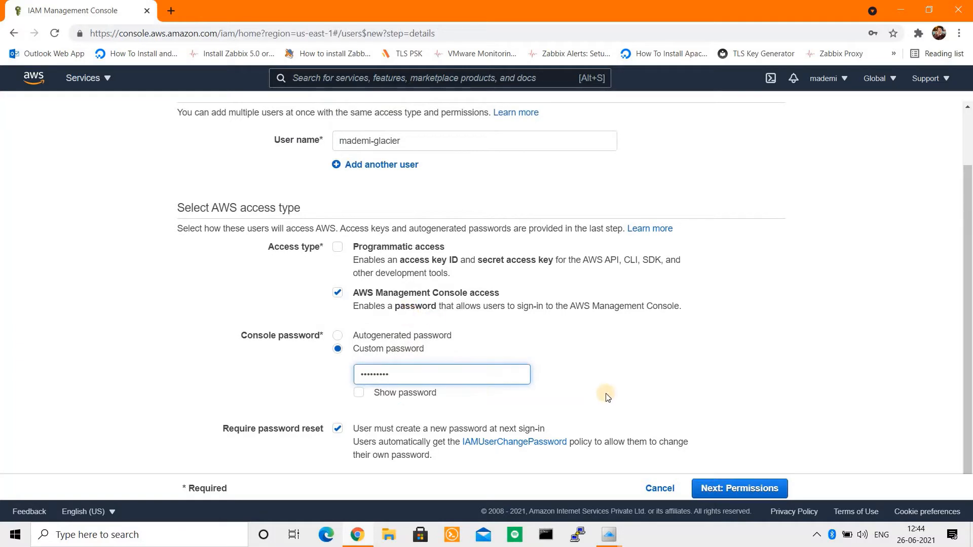
pyautogui.click(337, 429)
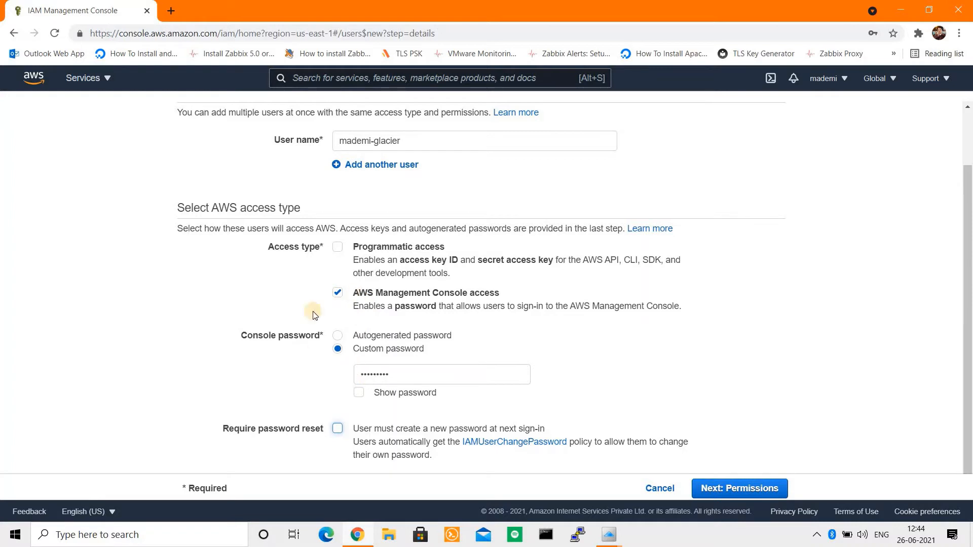
pyautogui.click(337, 350)
pyautogui.click(727, 494)
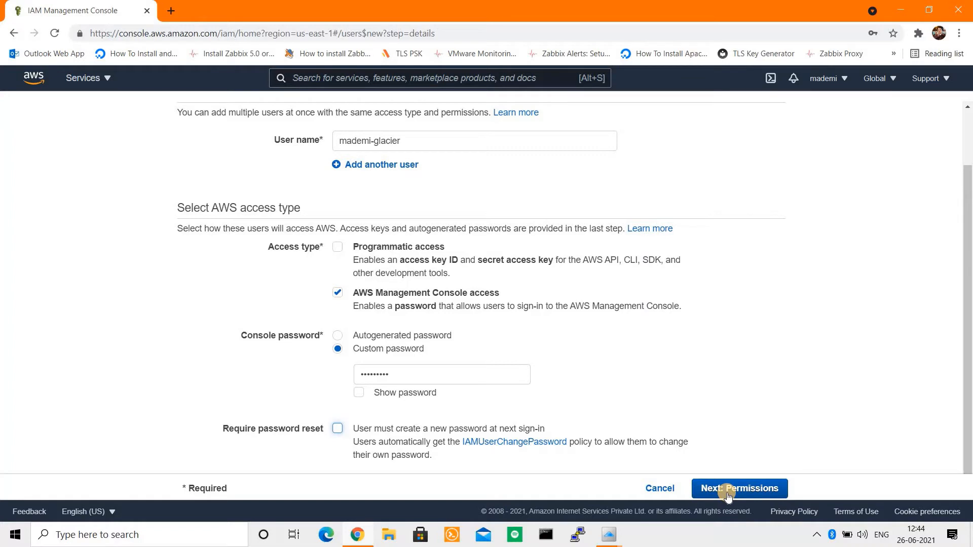
pyautogui.click(727, 494)
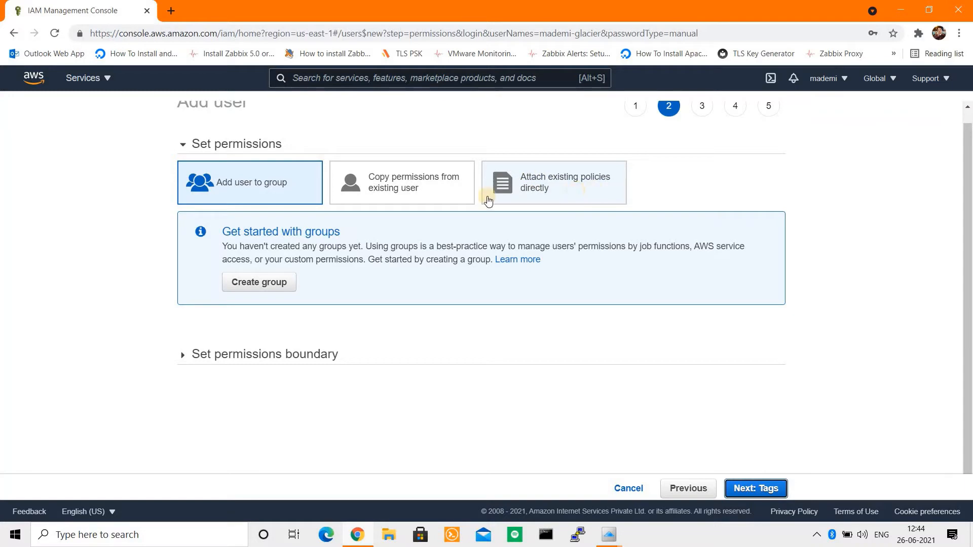
# Step: Attach AdministratorAccess and AmazonGlacierFullAccess directly to the user, found via a 'glacier' search
pyautogui.click(554, 195)
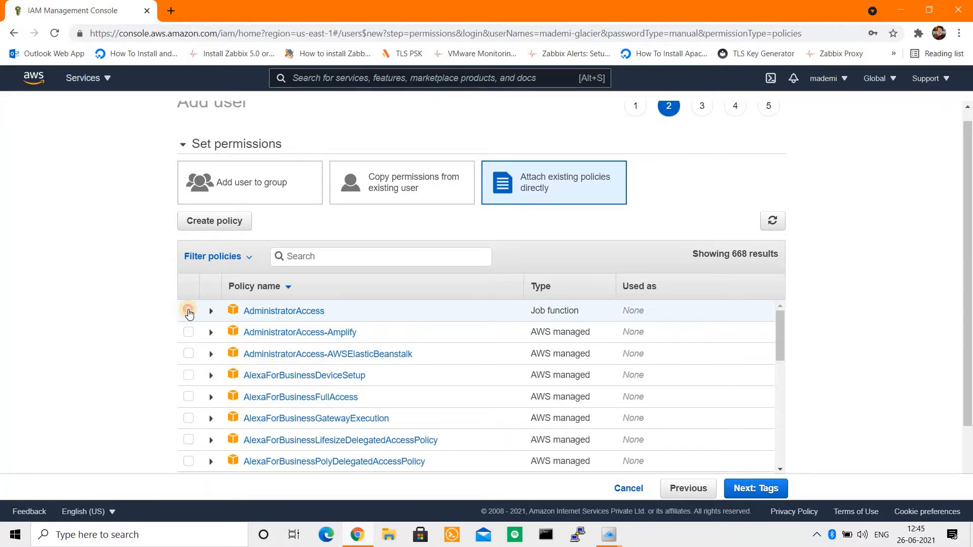
pyautogui.click(188, 311)
pyautogui.click(332, 256)
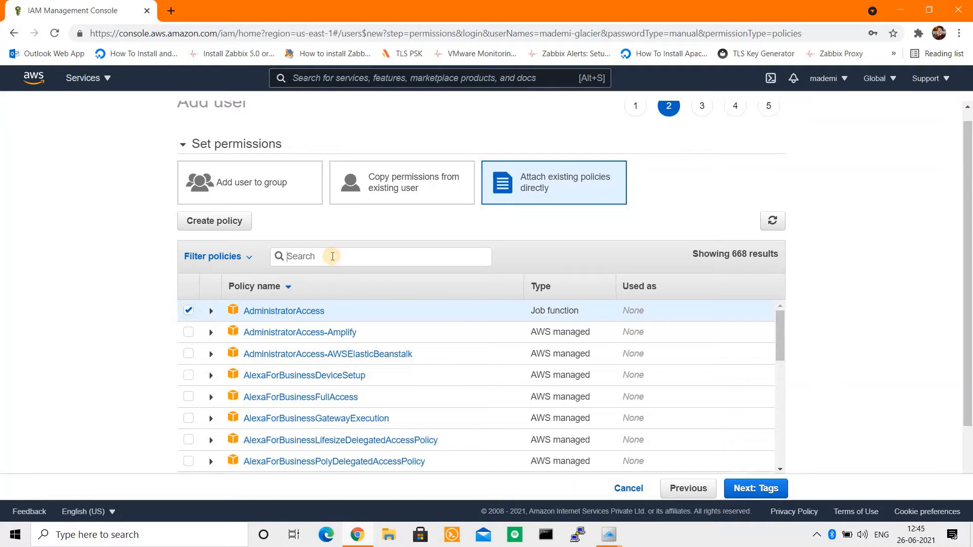
pyautogui.write('glacier')
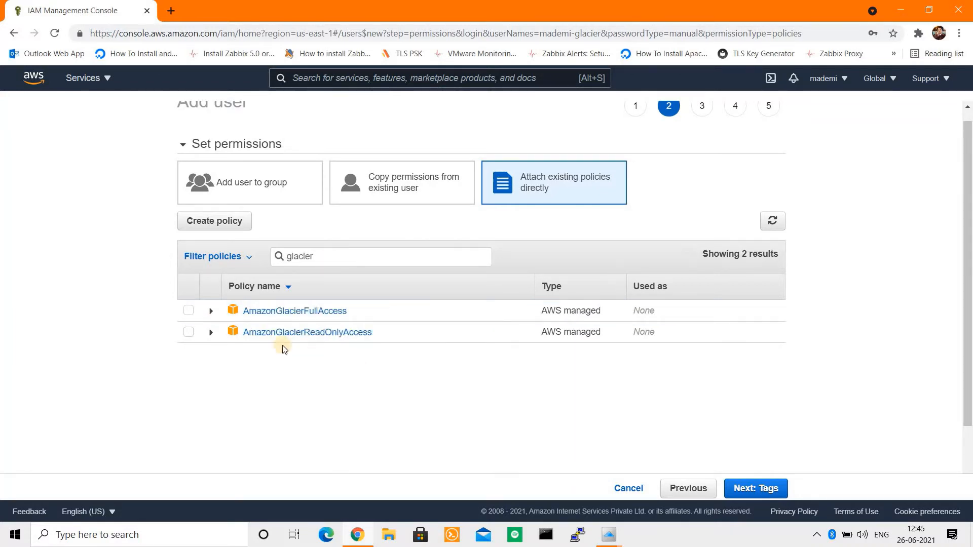
pyautogui.click(189, 311)
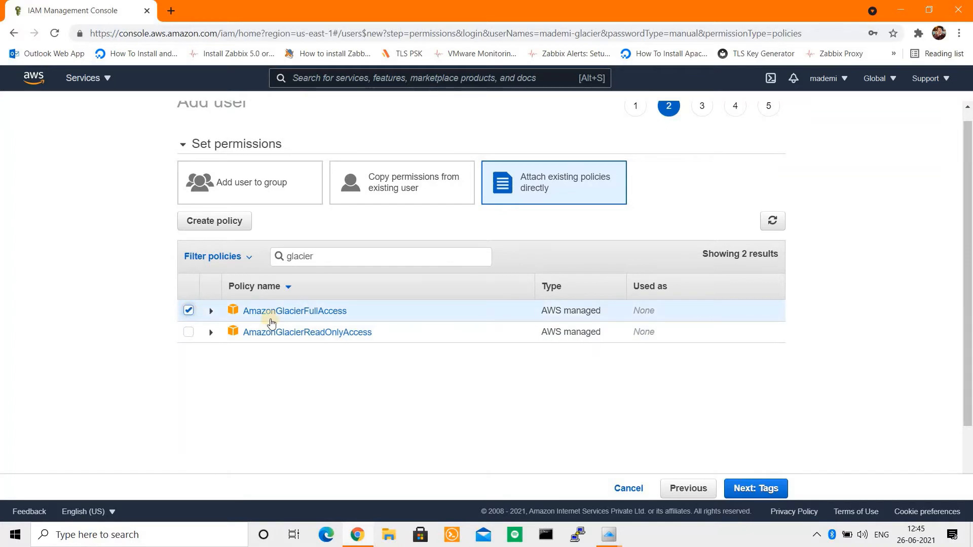
pyautogui.click(753, 488)
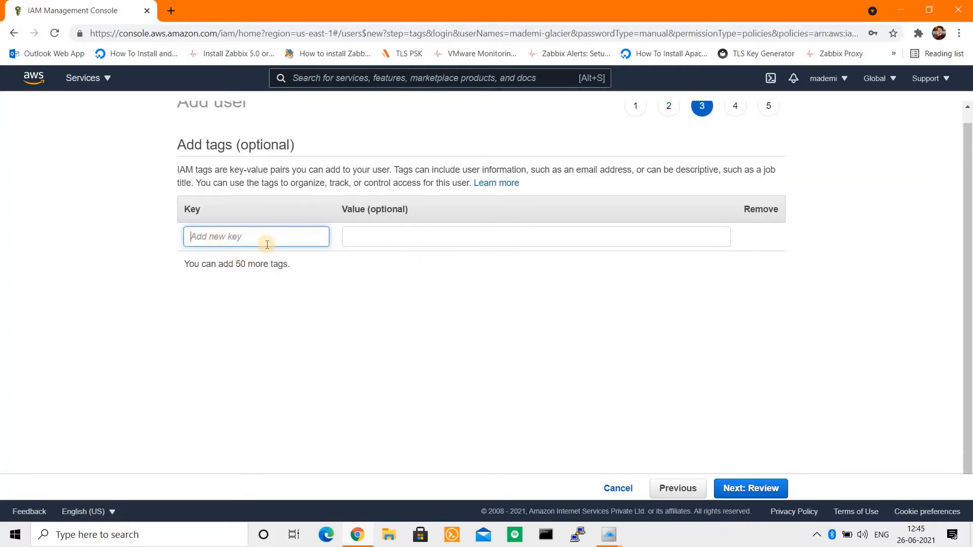
# Step: Add a Name tag with value Glacier to the new IAM user and continue to the review
pyautogui.write('Name')
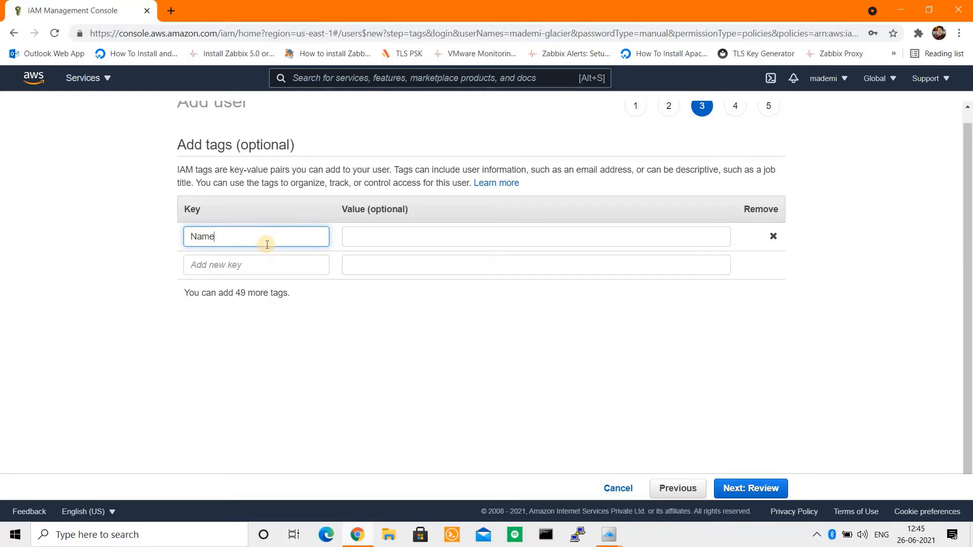
pyautogui.press('Tab')
pyautogui.write('G')
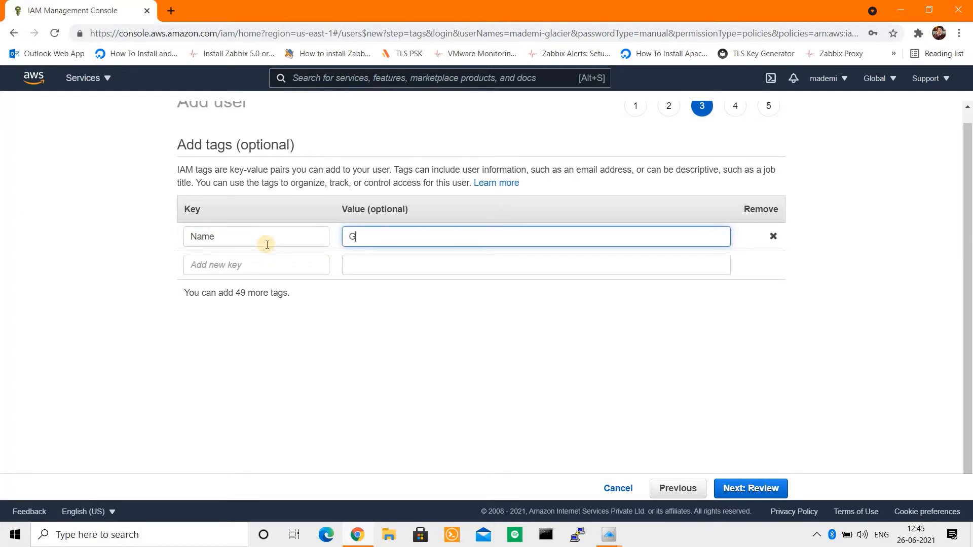
pyautogui.write('lacier')
pyautogui.moveTo(184, 292); pyautogui.dragTo(304, 299)
pyautogui.click(758, 487)
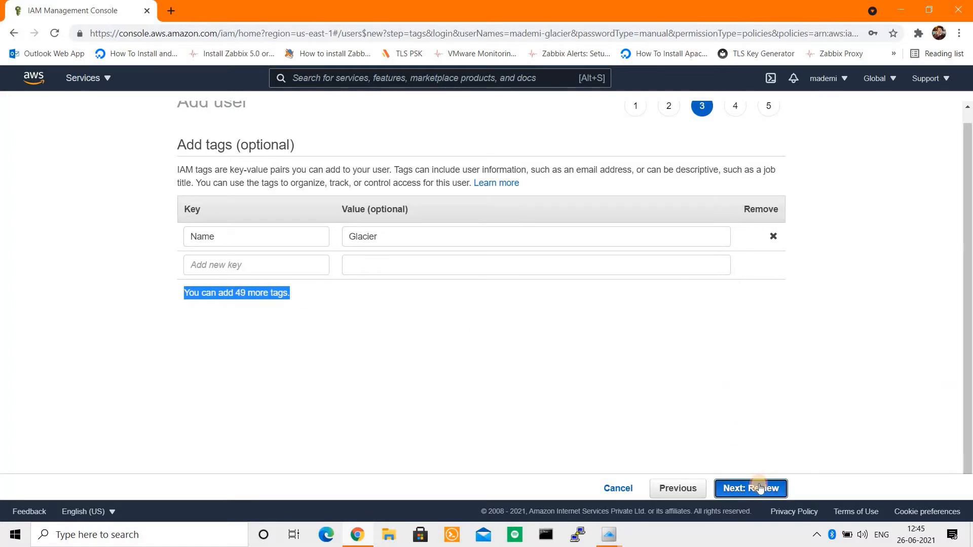
pyautogui.moveTo(970, 347); pyautogui.dragTo(970, 399)
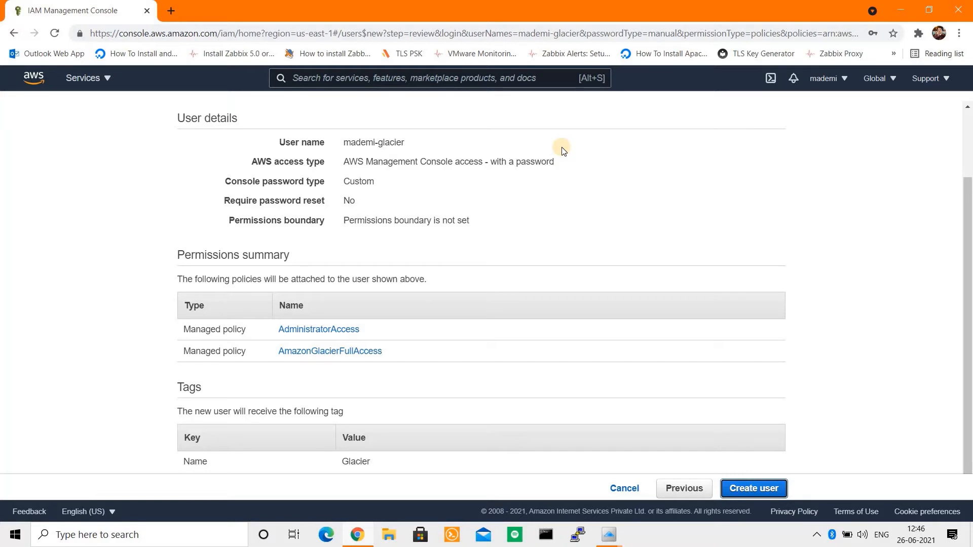
# Step: Create the Glacier user and download its credentials .csv file
pyautogui.click(751, 492)
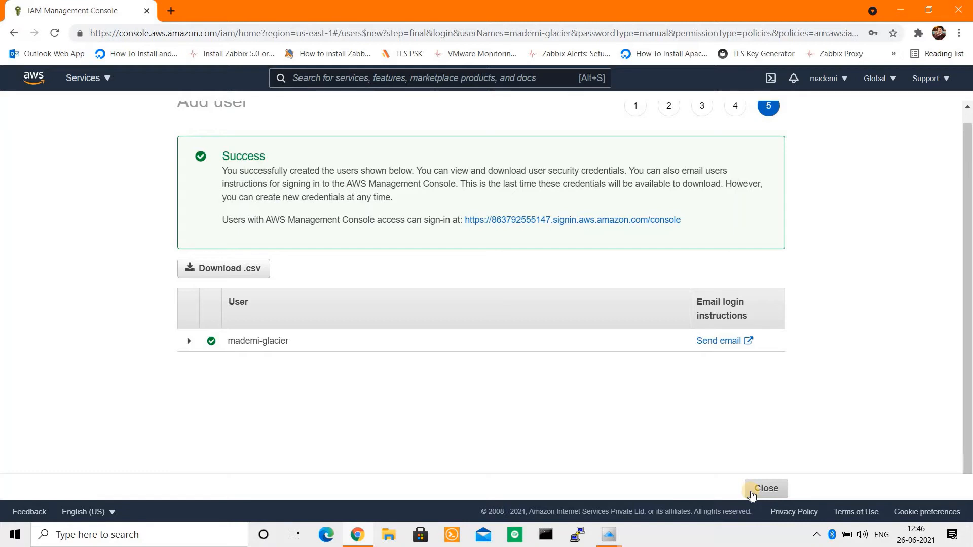
pyautogui.click(223, 273)
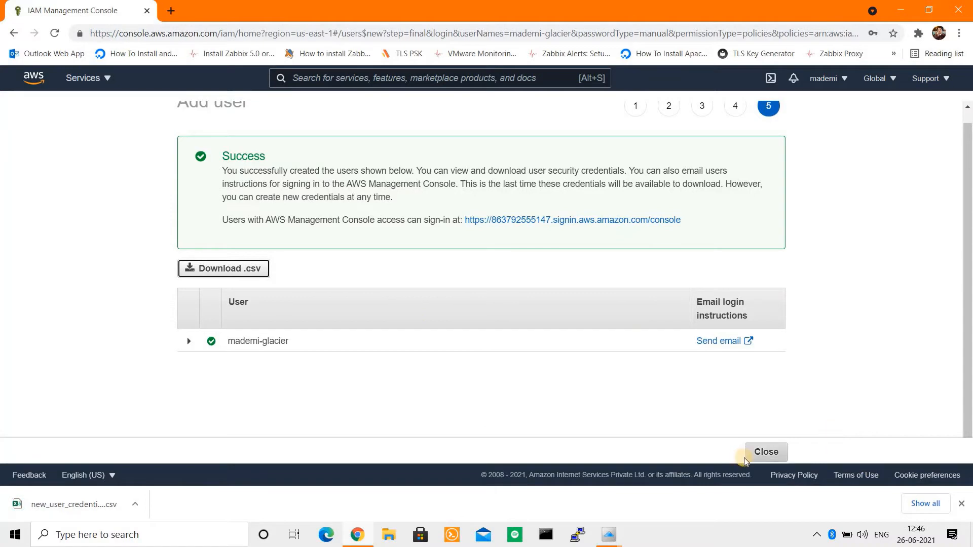
# Step: Close the add-user wizard and check the new Glacier user's Groups and Tags
pyautogui.click(771, 456)
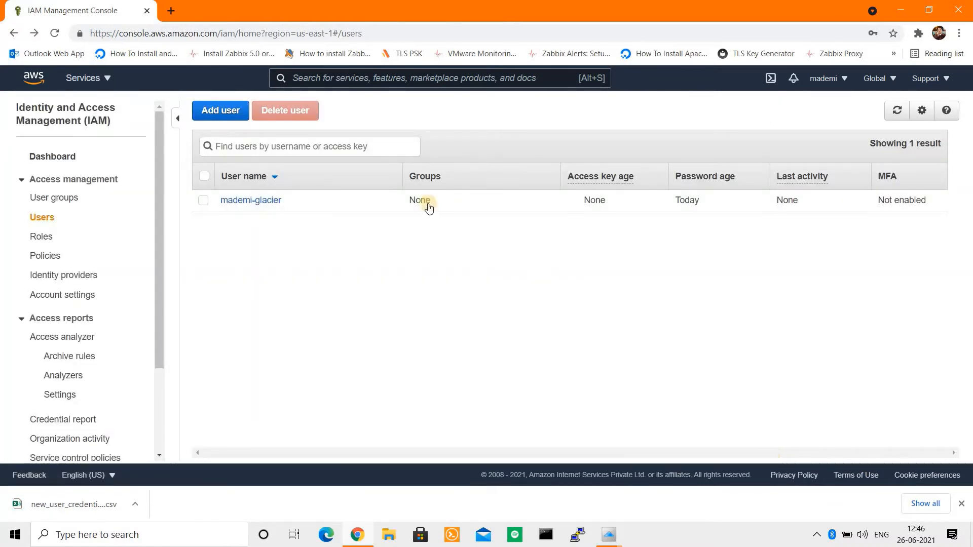
pyautogui.click(249, 201)
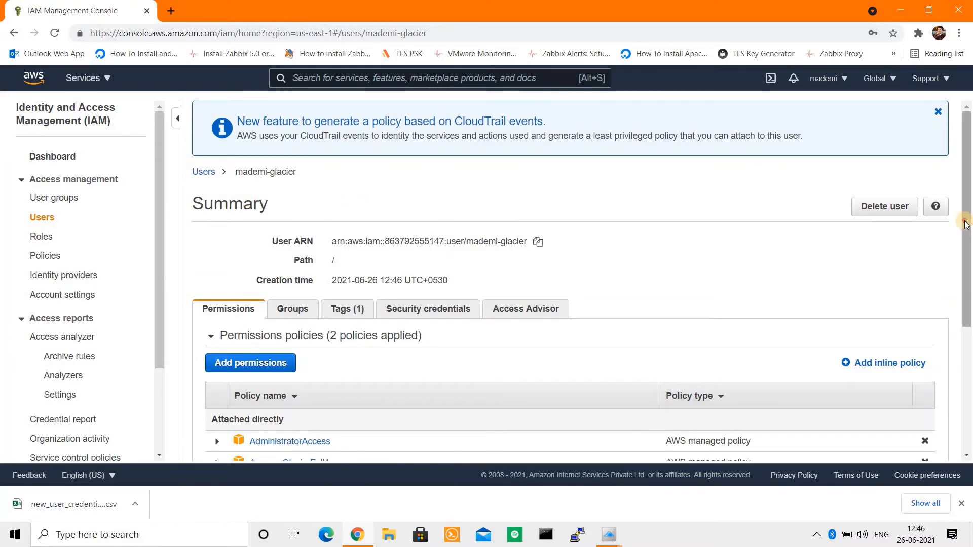
pyautogui.moveTo(966, 225); pyautogui.dragTo(965, 316)
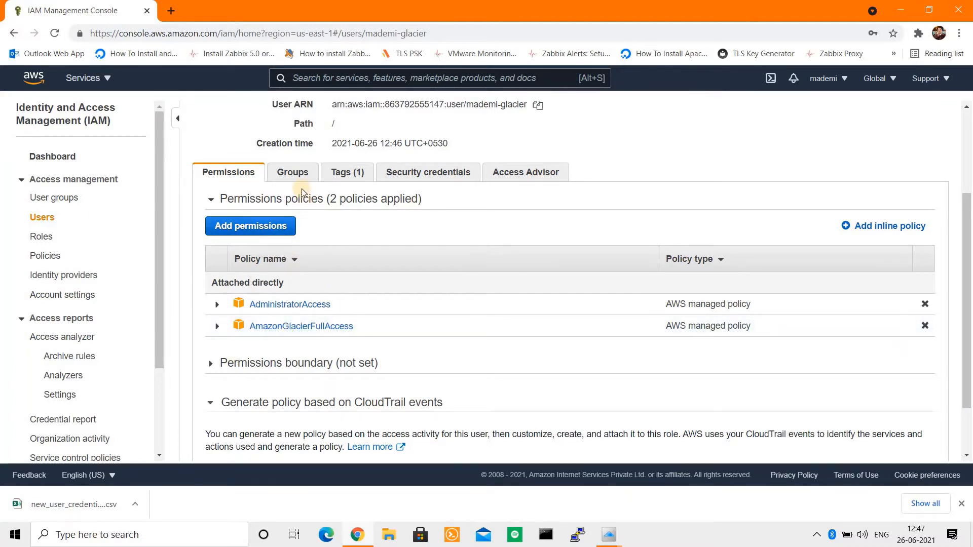
pyautogui.click(293, 170)
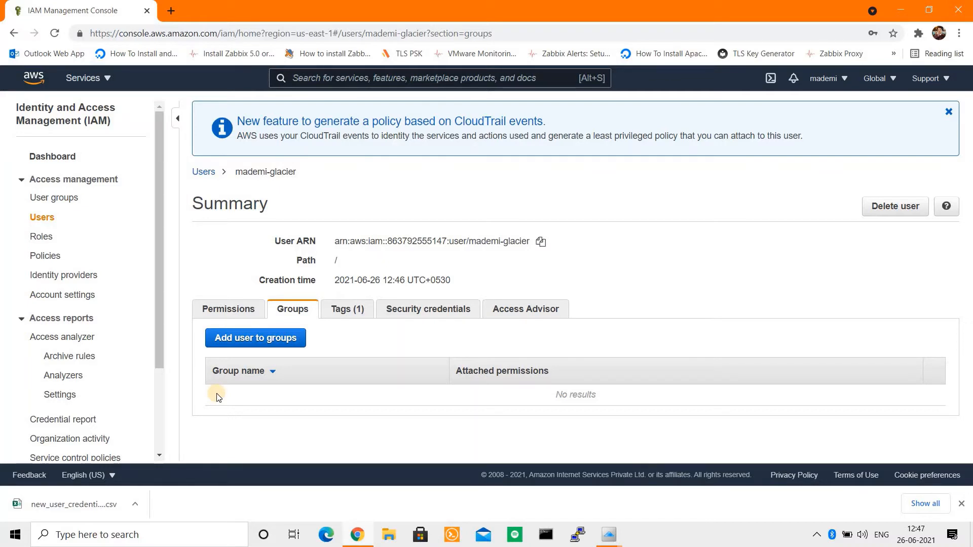
pyautogui.click(348, 310)
pyautogui.scroll(-1, 966, 373)
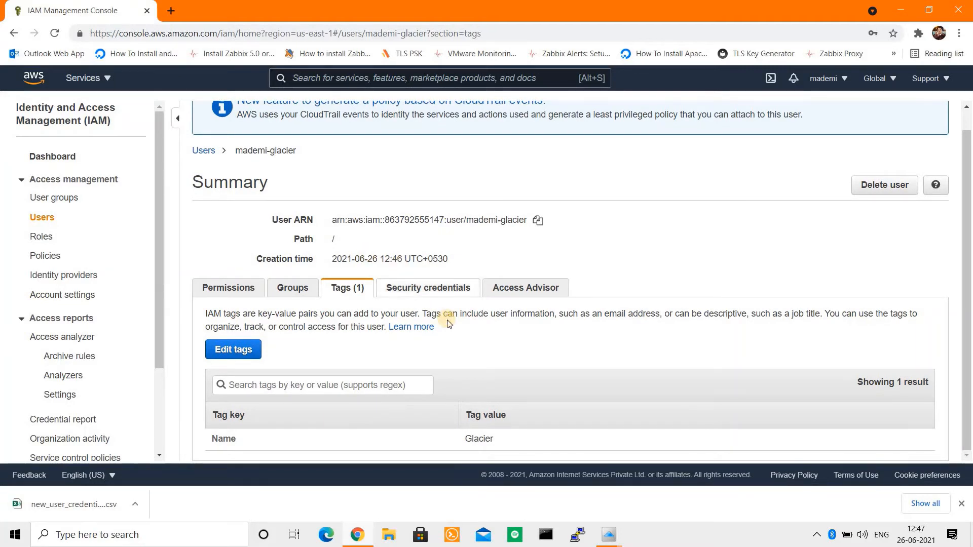
# Step: Go to the user's Security credentials and find the Access keys section
pyautogui.click(430, 287)
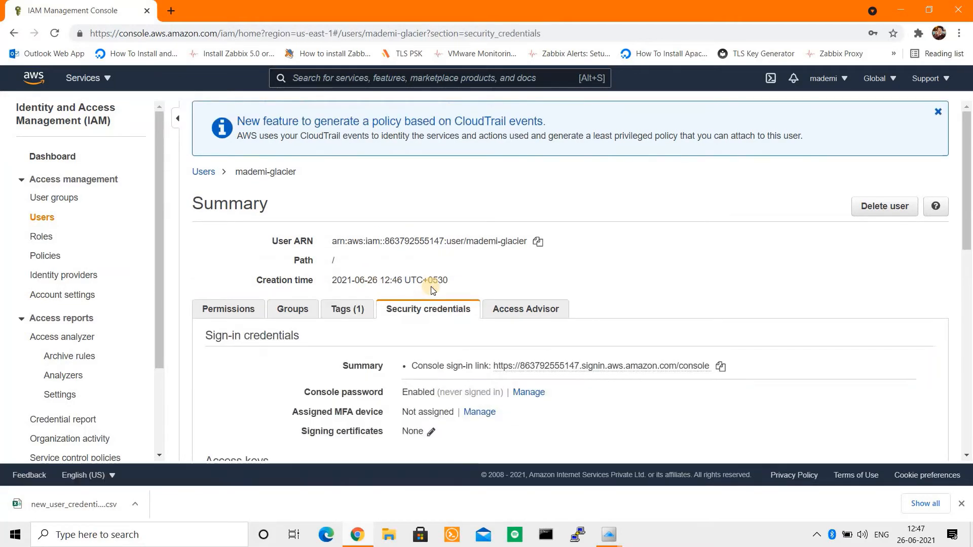
pyautogui.moveTo(968, 169); pyautogui.dragTo(968, 283)
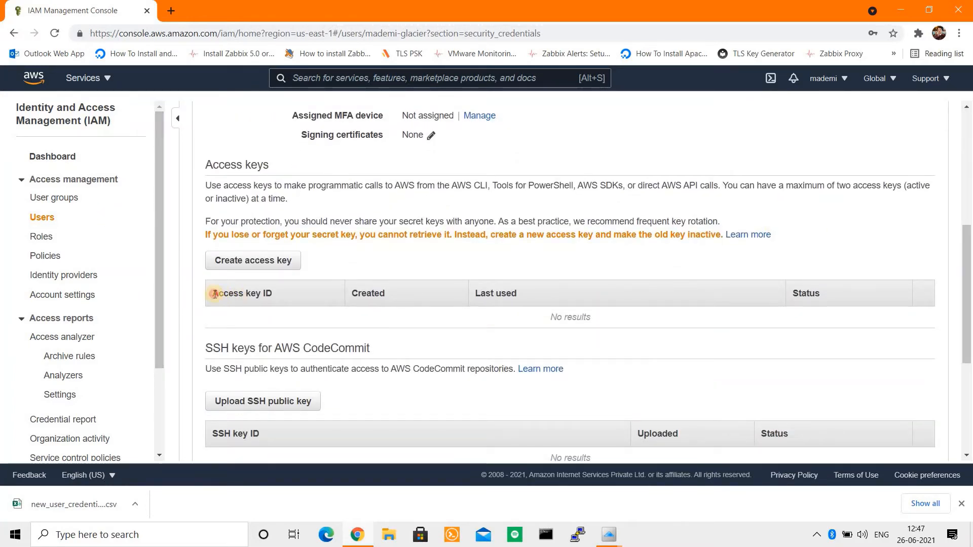
pyautogui.moveTo(214, 293); pyautogui.dragTo(350, 297)
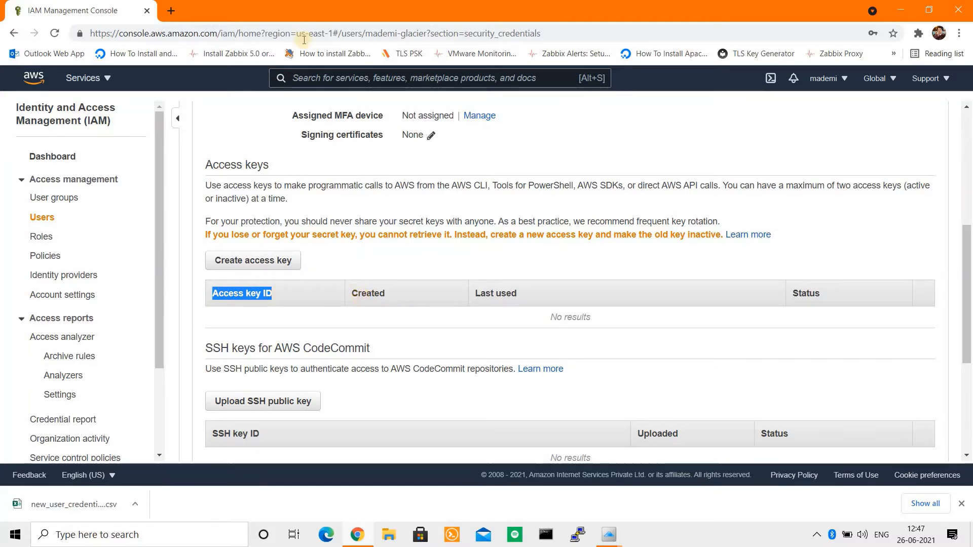
pyautogui.hotkey('alt', 'Tab')
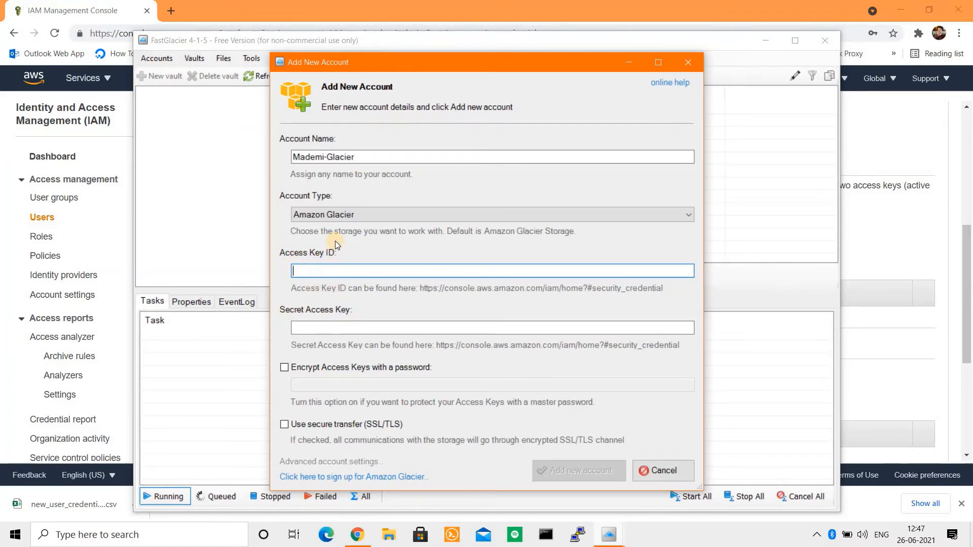
pyautogui.hotkey('alt', 'Tab')
pyautogui.hotkey('alt', 'Tab')
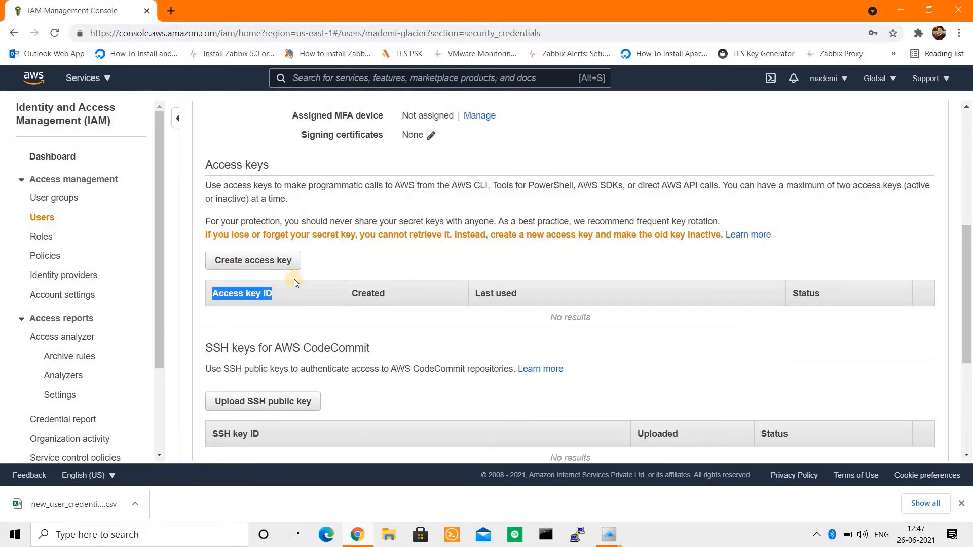
pyautogui.click(970, 244)
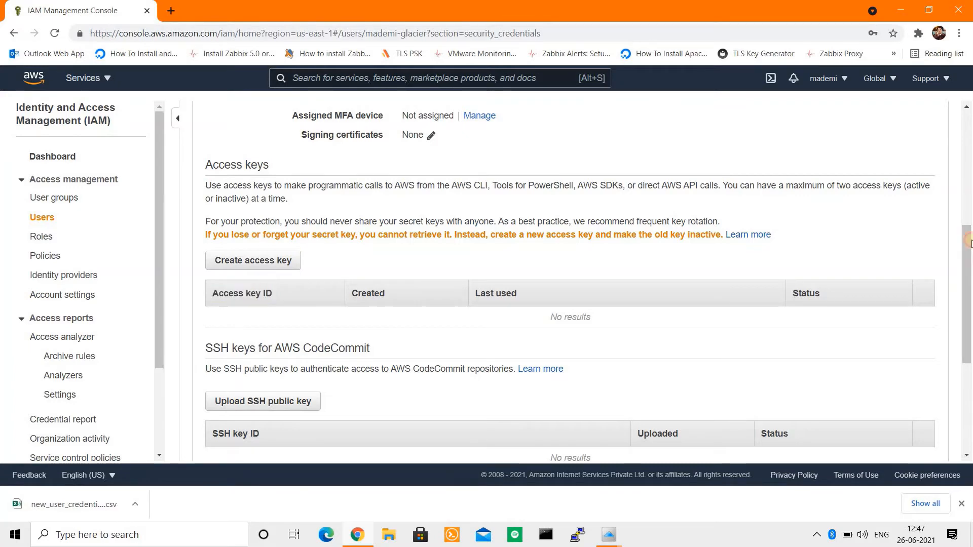
pyautogui.moveTo(969, 244); pyautogui.dragTo(970, 193)
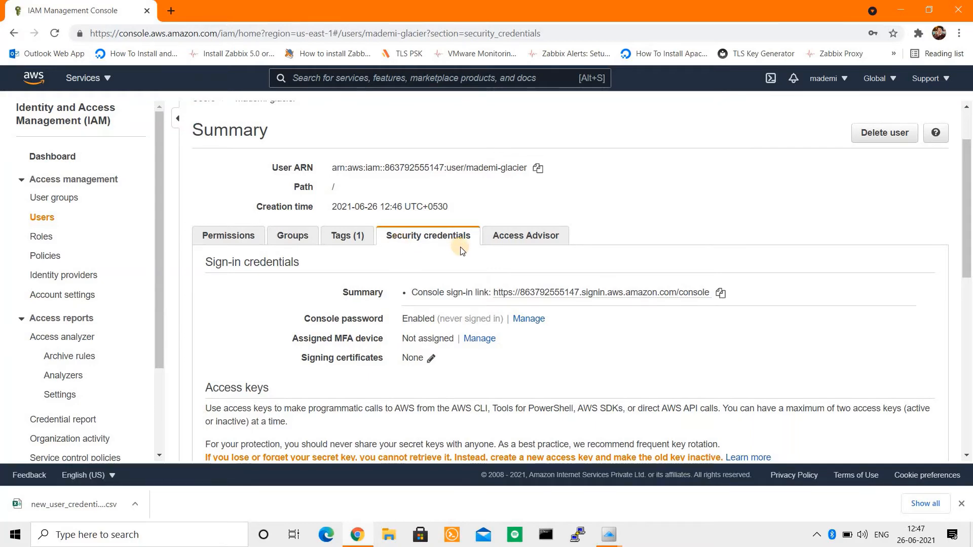
pyautogui.moveTo(966, 244); pyautogui.dragTo(969, 286)
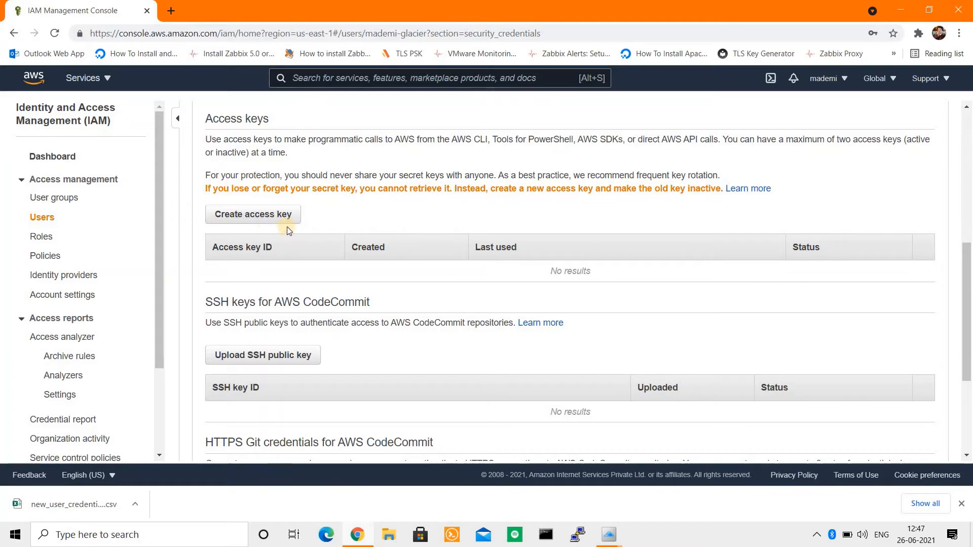
# Step: Create an access key for the Glacier user, show its secret, and download the key CSV
pyautogui.click(269, 215)
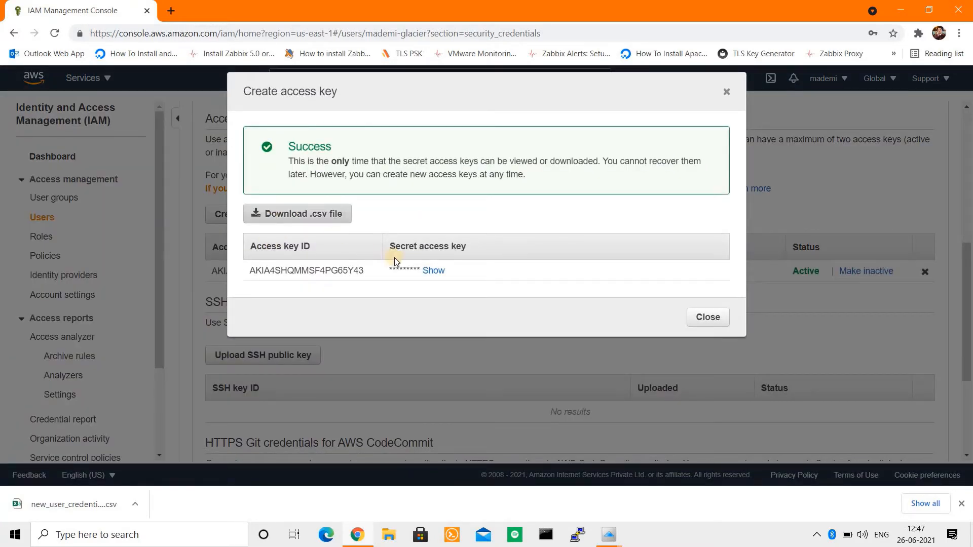
pyautogui.click(429, 271)
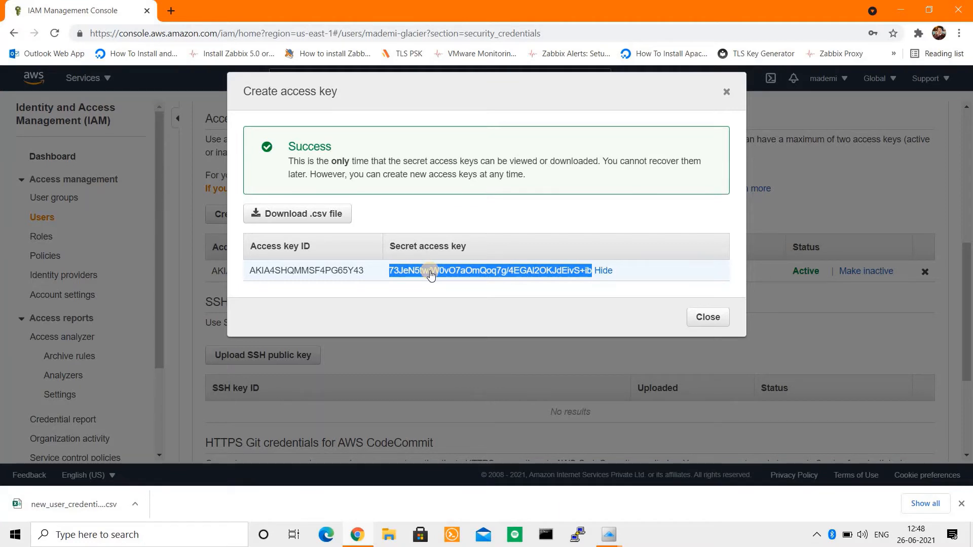
pyautogui.click(320, 214)
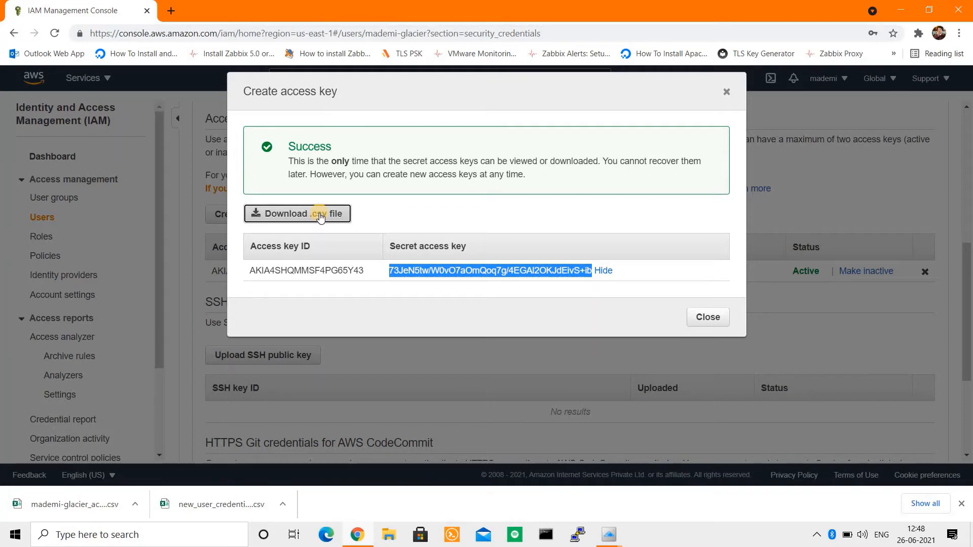
# Step: Copy the IAM access key ID and secret key into FastGlacier's new account form and add it
pyautogui.doubleClick(284, 271)
pyautogui.hotkey('ctrl', 'c')
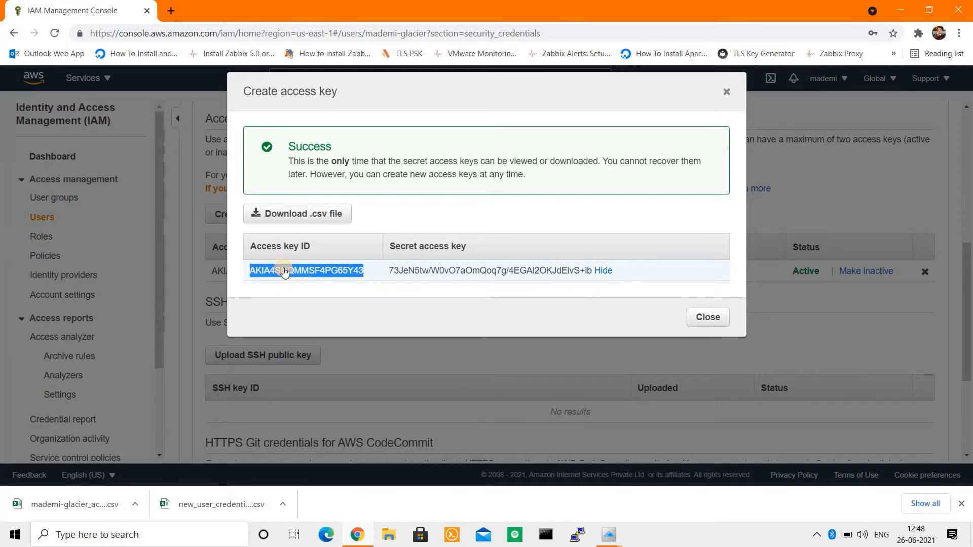
pyautogui.hotkey('alt', 'Tab')
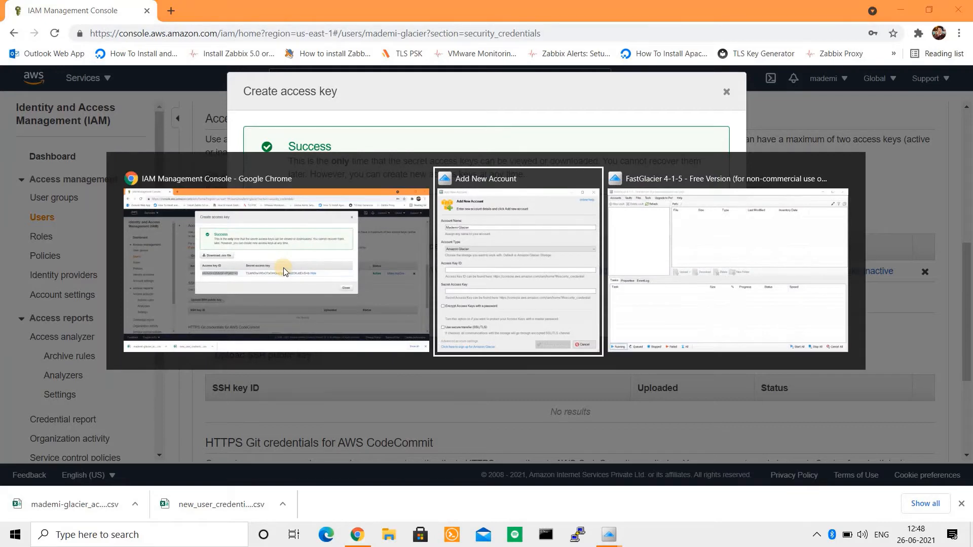
pyautogui.hotkey('ctrl', 'v')
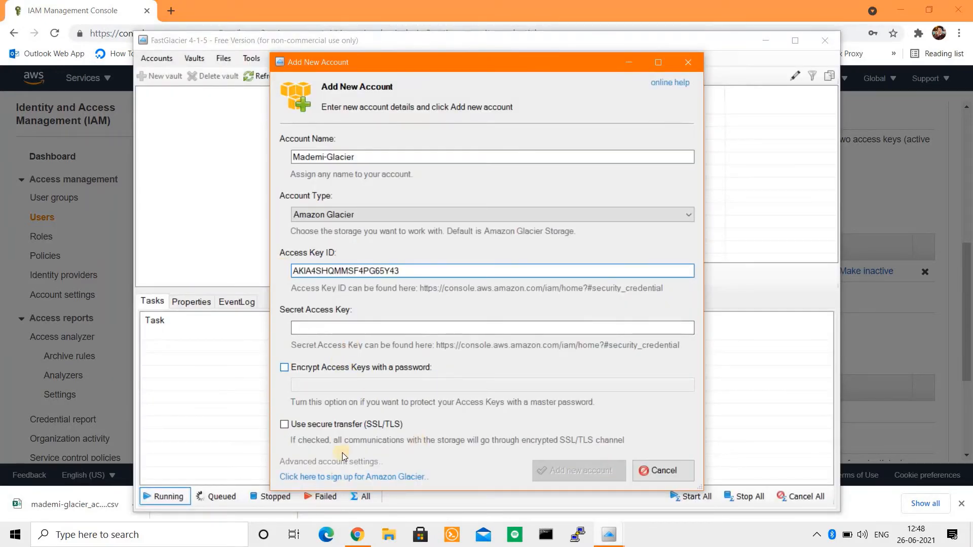
pyautogui.click(316, 6)
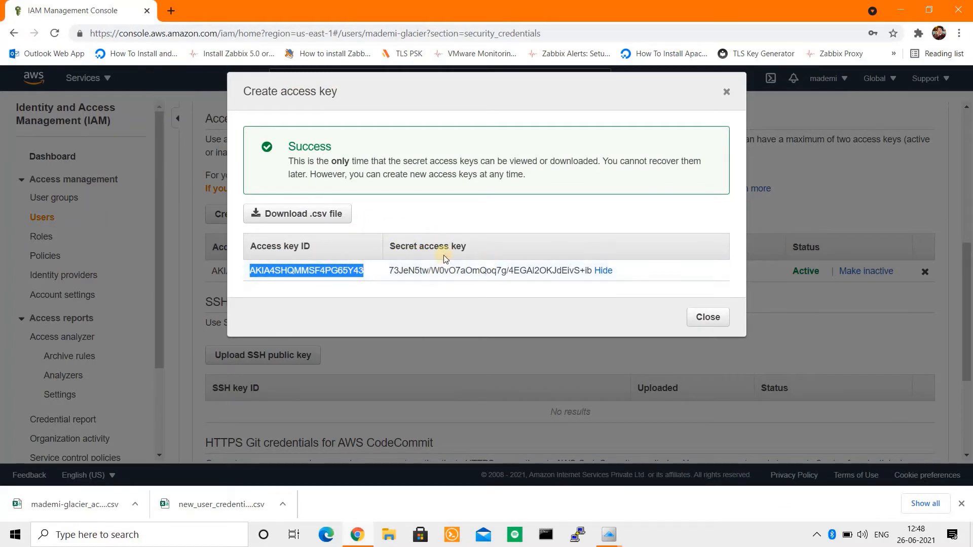
pyautogui.tripleClick(440, 274)
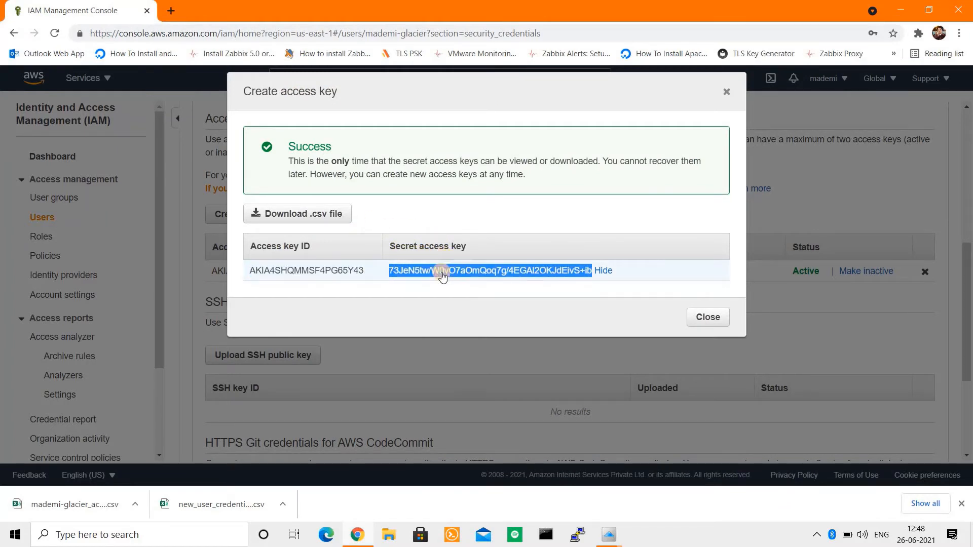
pyautogui.hotkey('alt', 'Tab')
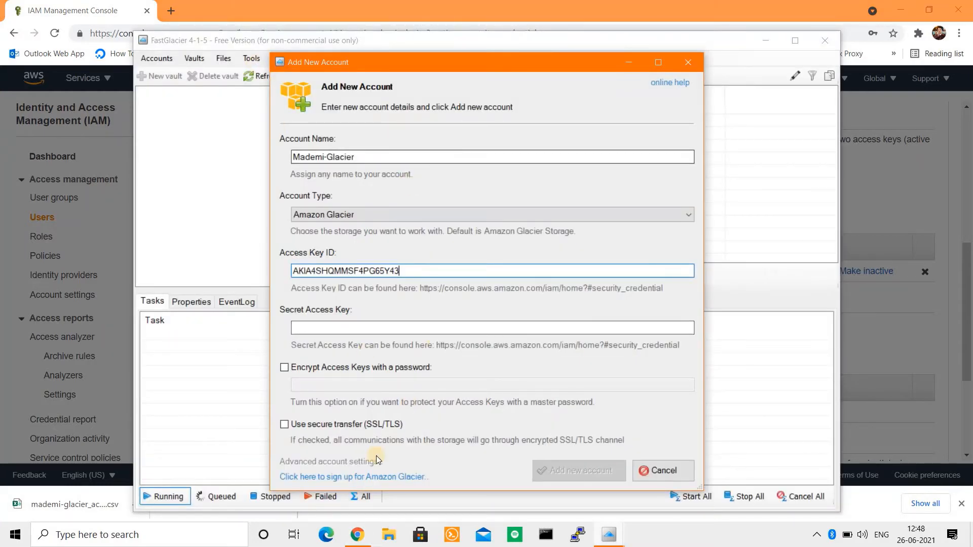
pyautogui.click(318, 328)
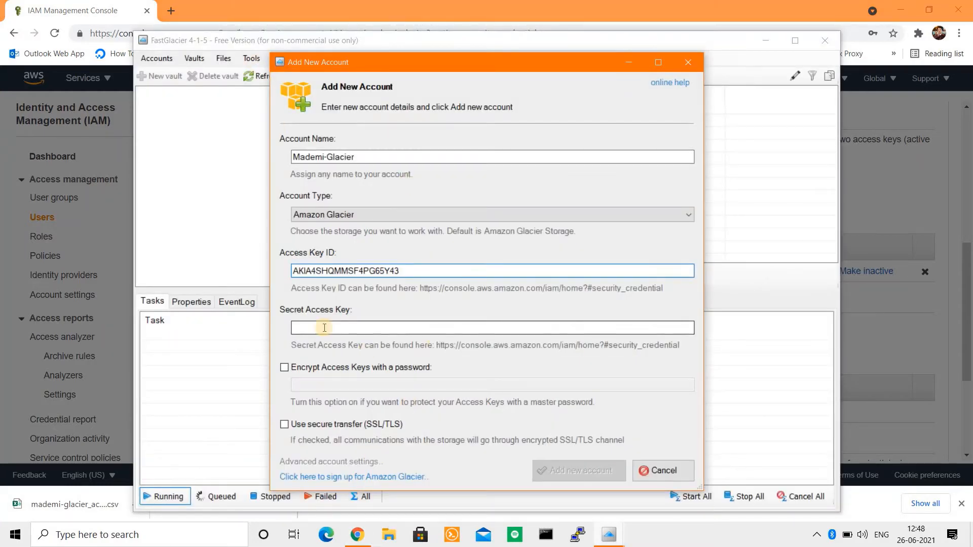
pyautogui.hotkey('ctrl', 'v')
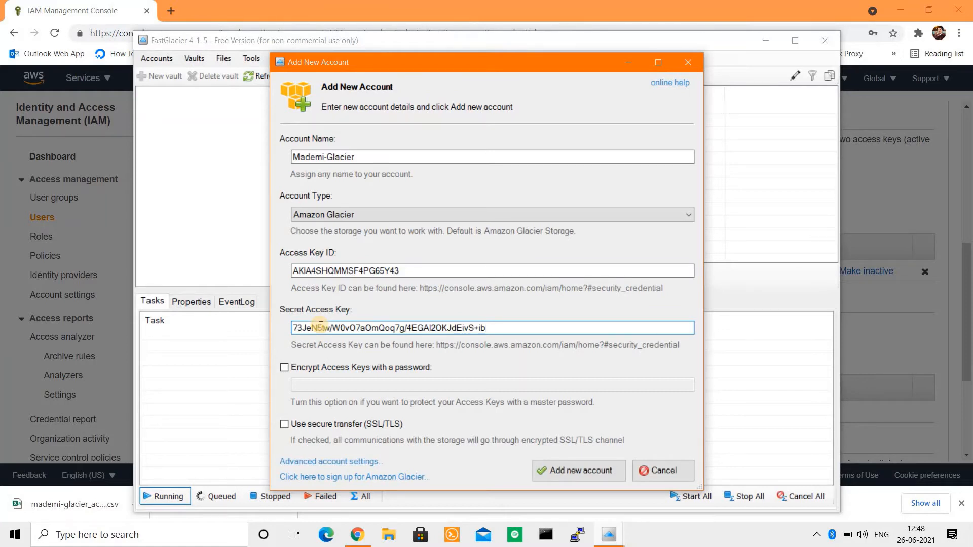
pyautogui.click(578, 471)
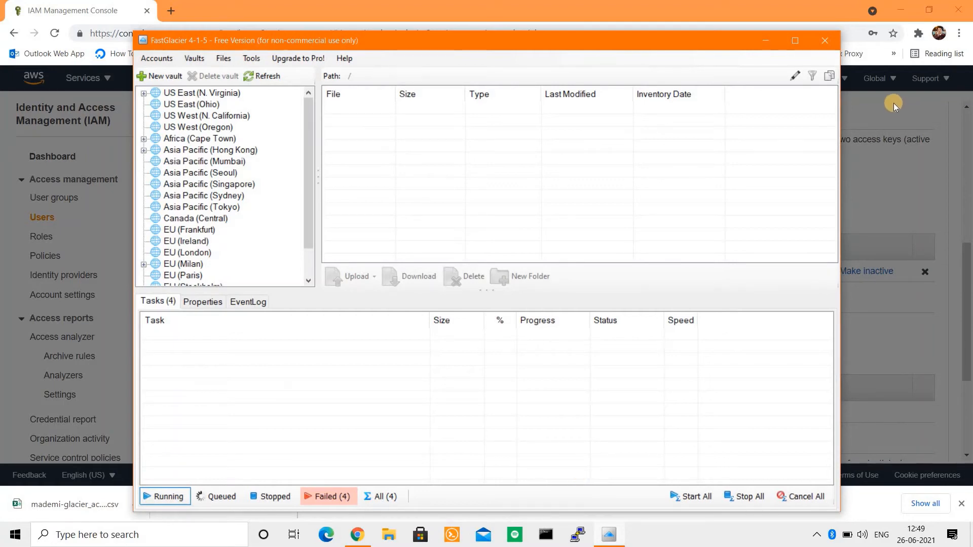
# Step: Go to the S3 Glacier vaults page in the AWS console through the Services menu
pyautogui.click(874, 112)
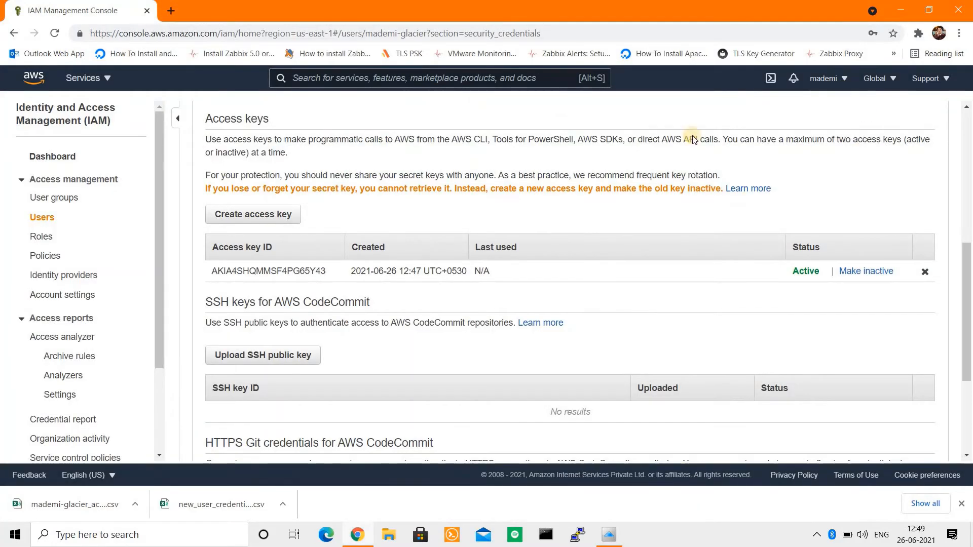
pyautogui.click(82, 79)
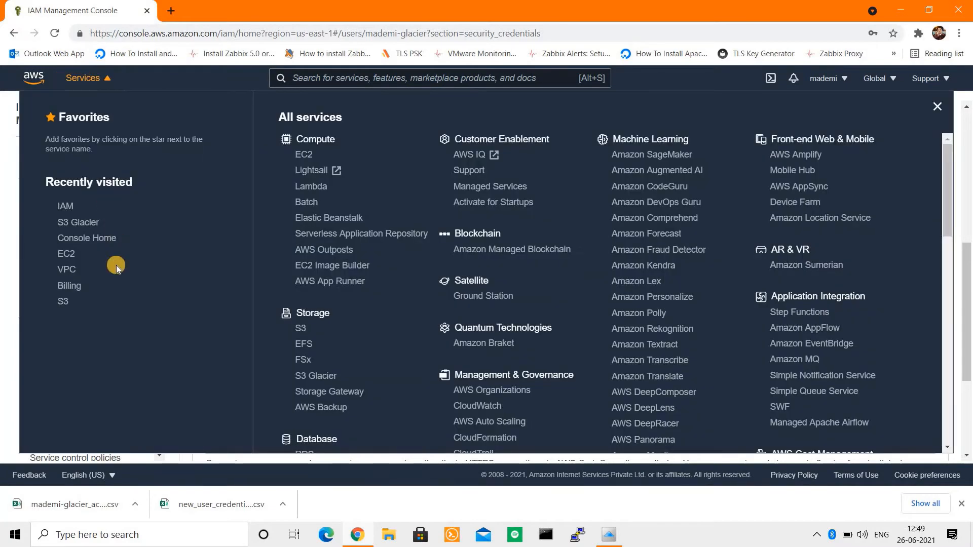
pyautogui.click(315, 377)
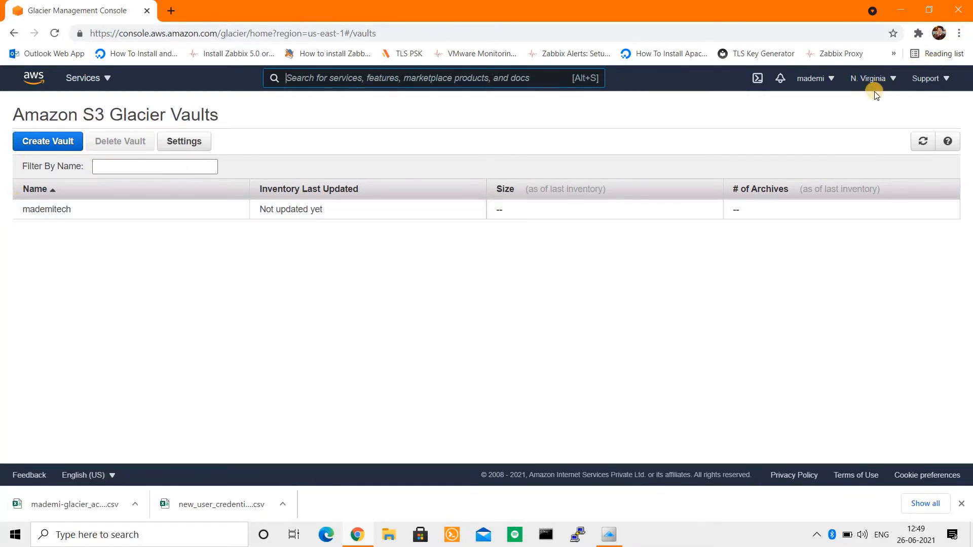
pyautogui.hotkey('alt', 'Tab')
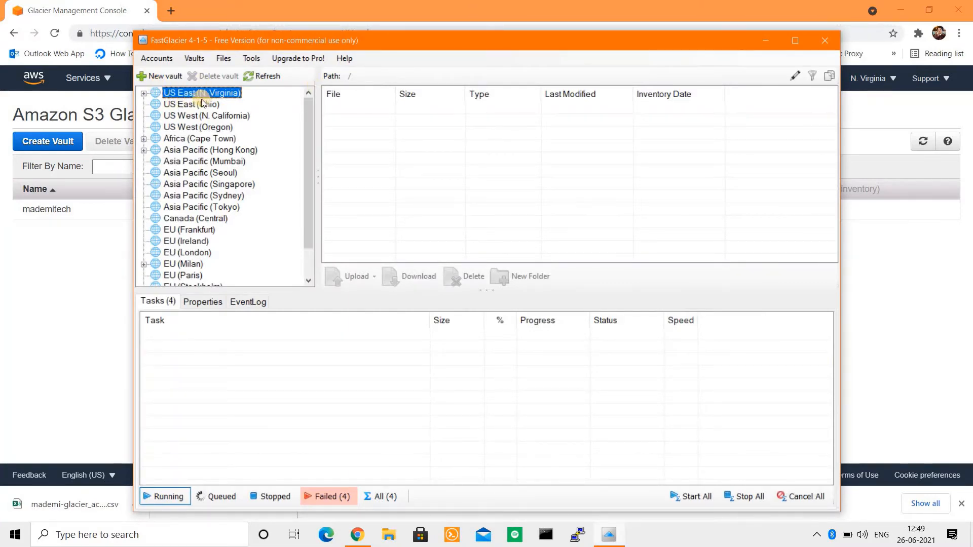
# Step: Expand US East (N. Virginia), open the mademitech vault, and upload AWS-AMI.jpg
pyautogui.click(893, 79)
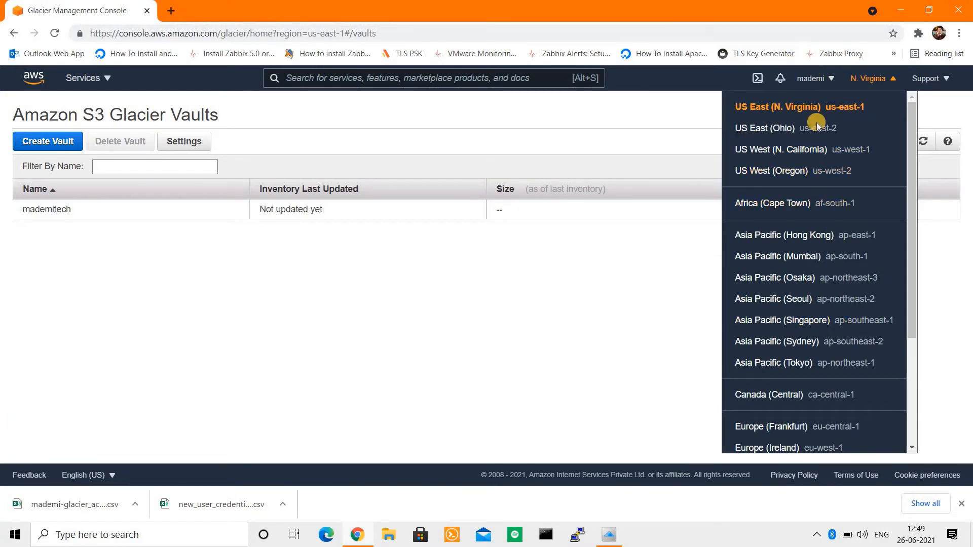
pyautogui.click(670, 105)
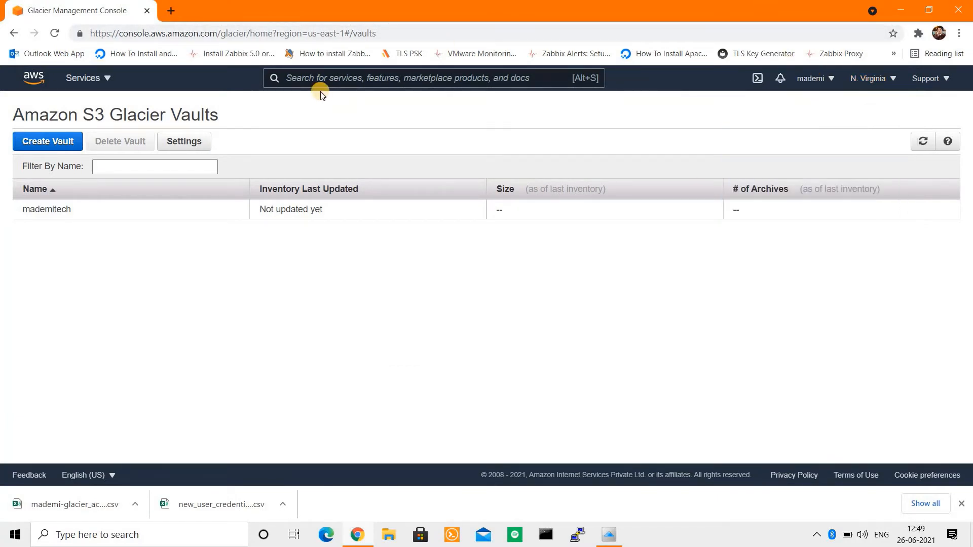
pyautogui.hotkey('alt', 'Tab')
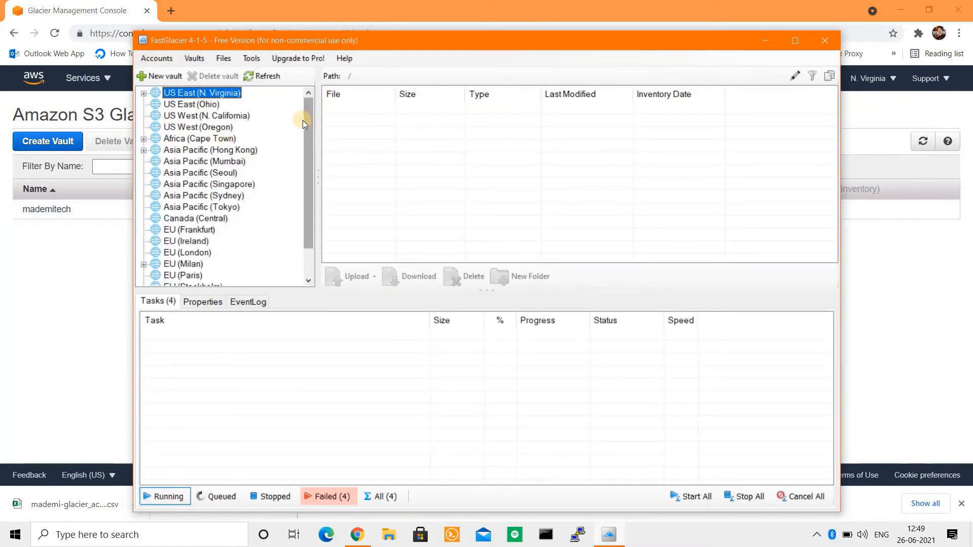
pyautogui.moveTo(306, 205); pyautogui.dragTo(305, 33)
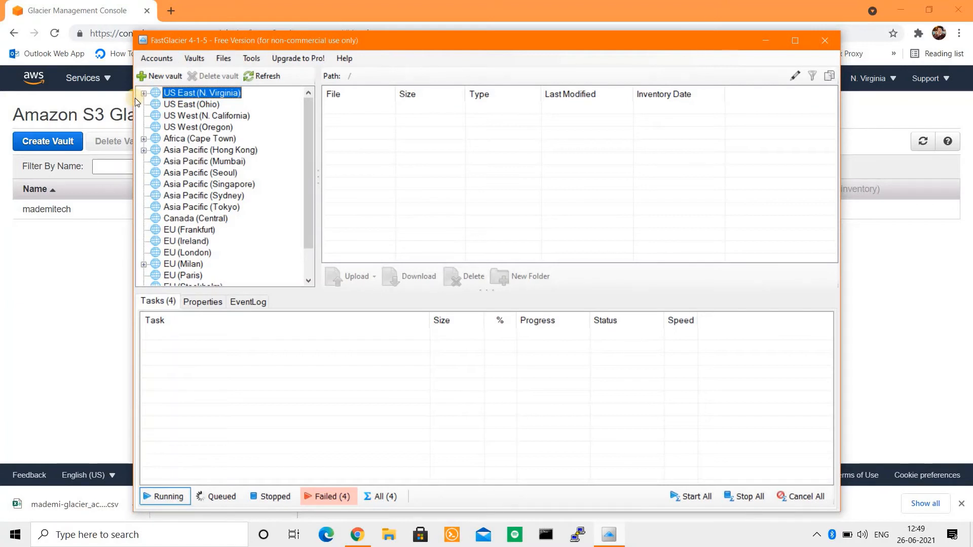
pyautogui.click(142, 95)
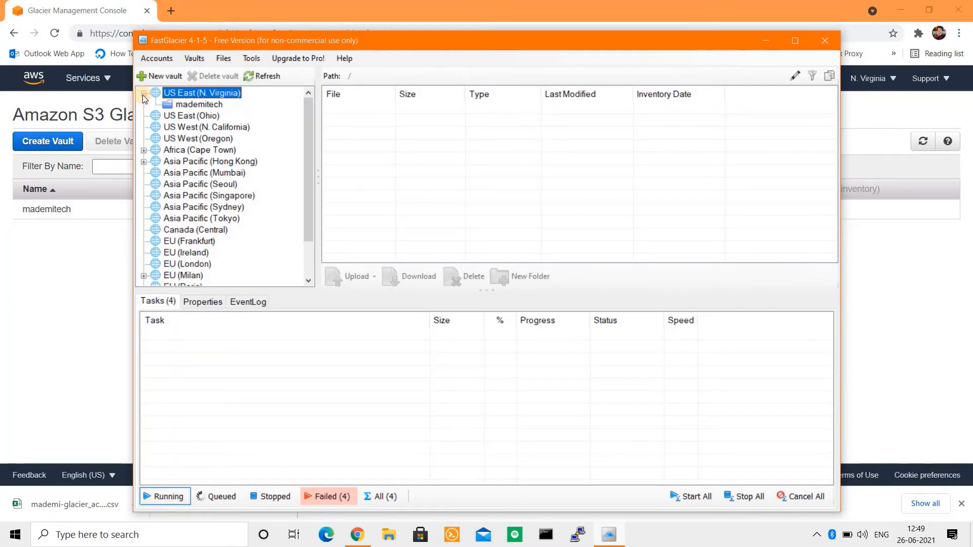
pyautogui.click(203, 105)
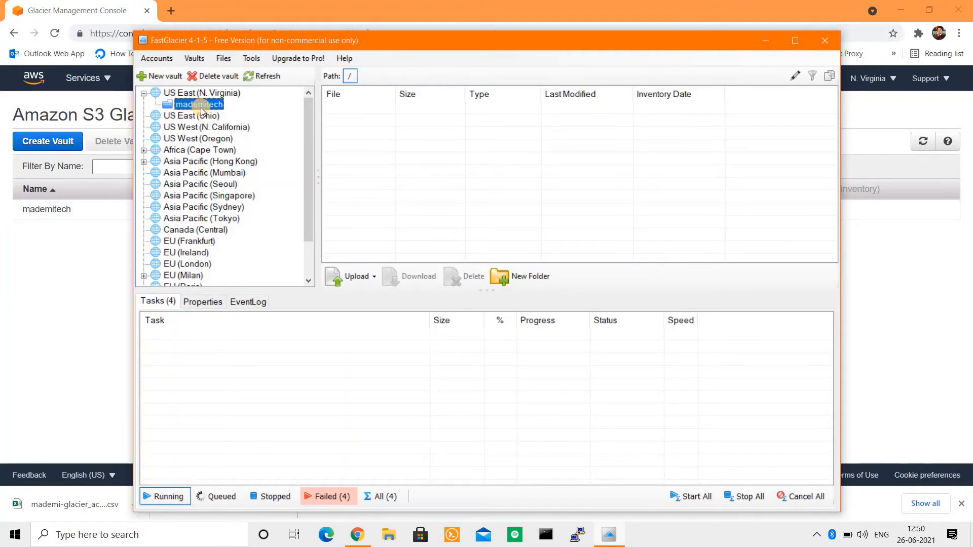
pyautogui.click(370, 277)
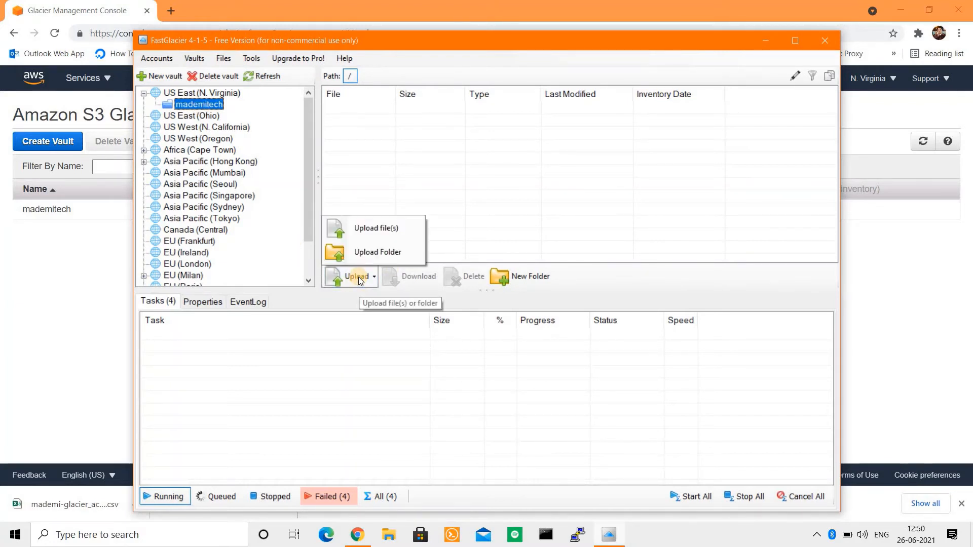
pyautogui.click(372, 232)
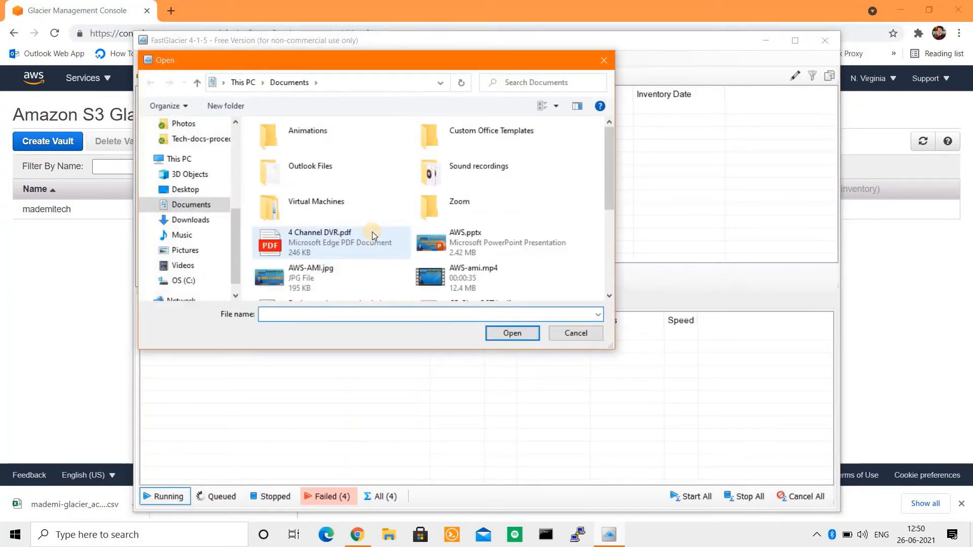
pyautogui.doubleClick(304, 279)
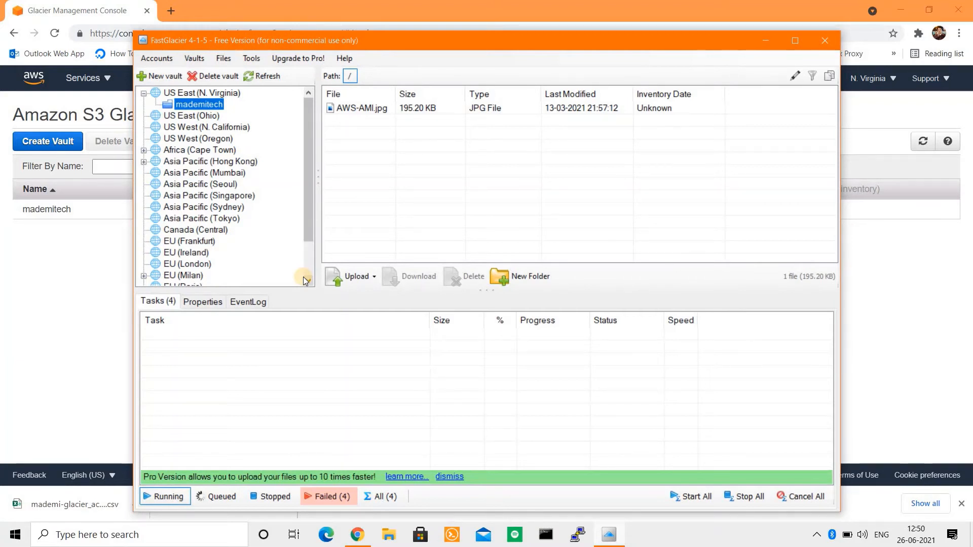
pyautogui.click(39, 316)
# Step: Reload the Glacier console and refresh the vault list to recheck mademitech's details
pyautogui.click(87, 212)
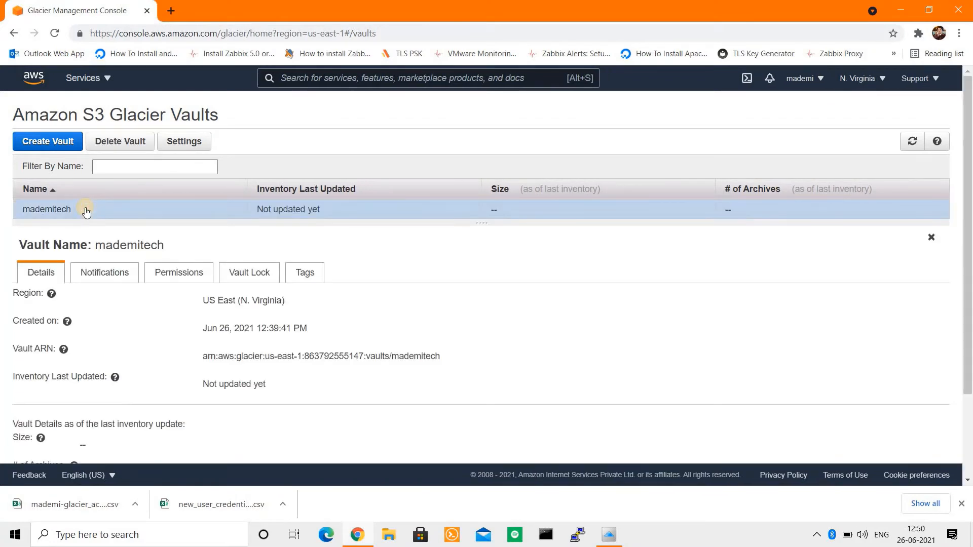
pyautogui.click(56, 35)
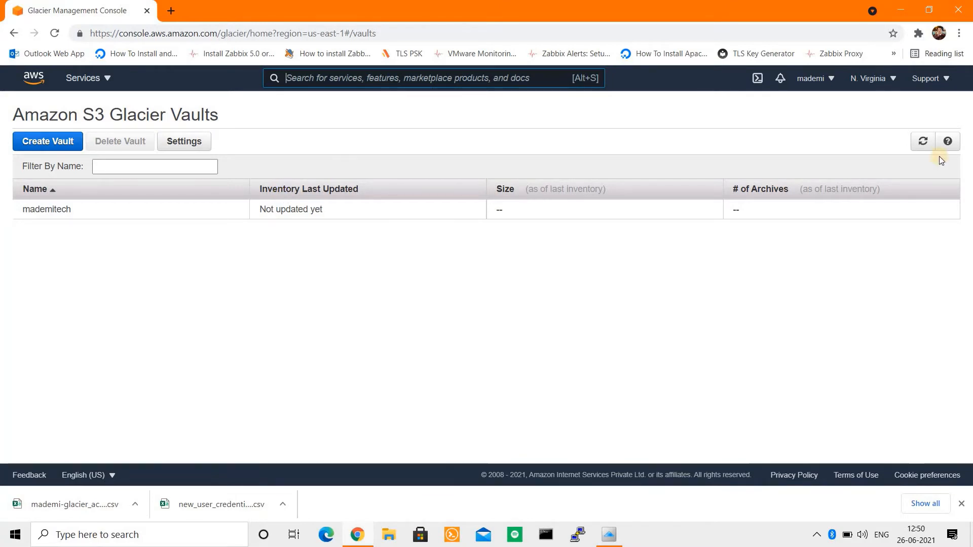
pyautogui.click(923, 141)
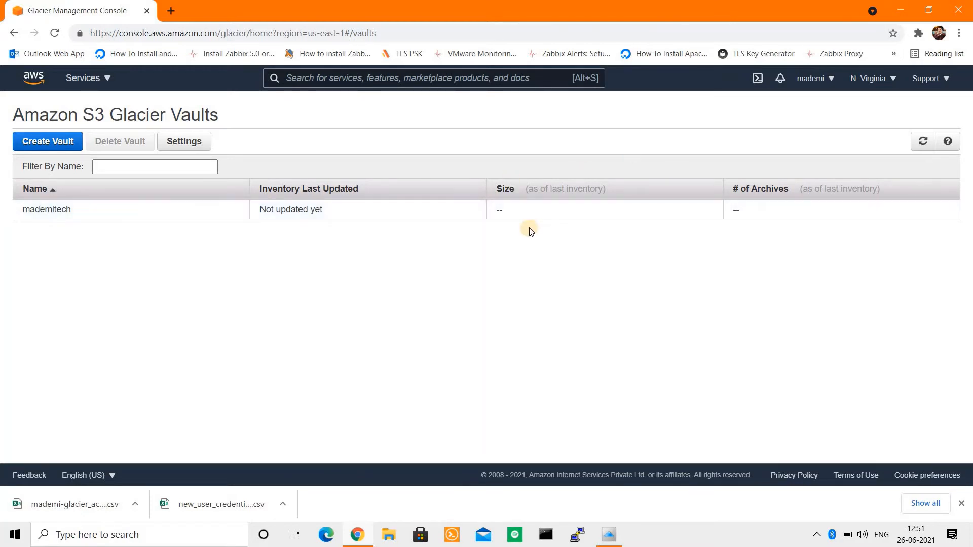
pyautogui.click(50, 212)
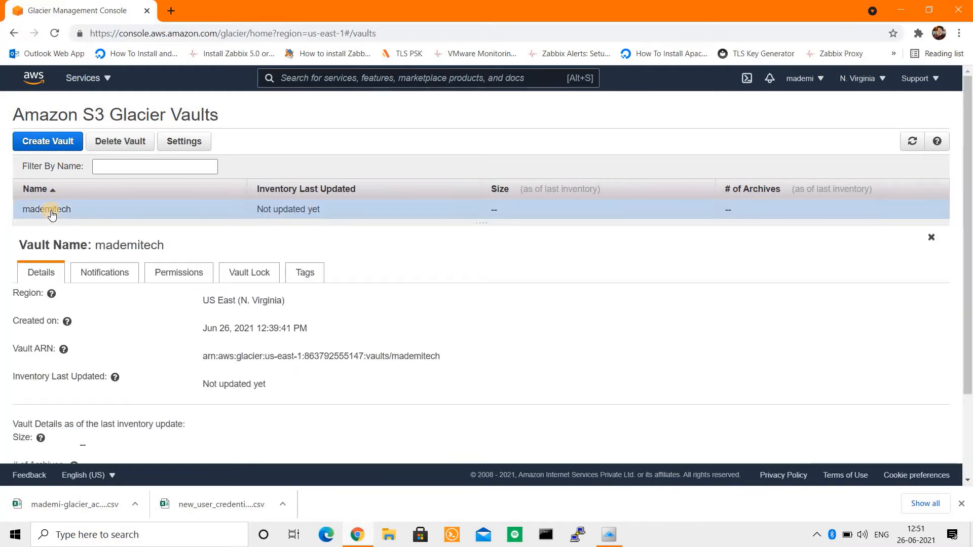
pyautogui.moveTo(970, 374); pyautogui.dragTo(970, 102)
pyautogui.hotkey('alt', 'Tab')
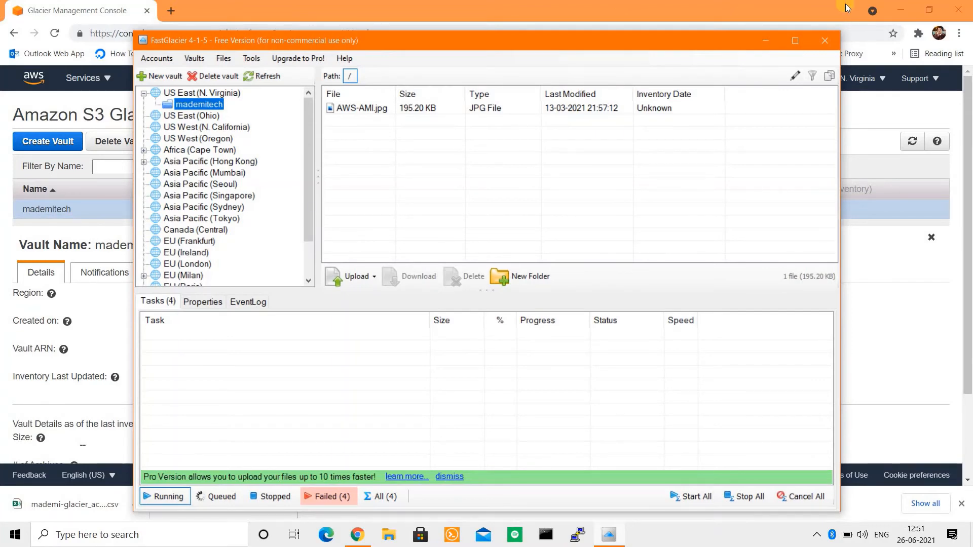
# Step: Select AWS-AMI.jpg in the mademitech vault and start downloading it
pyautogui.click(895, 11)
pyautogui.click(894, 10)
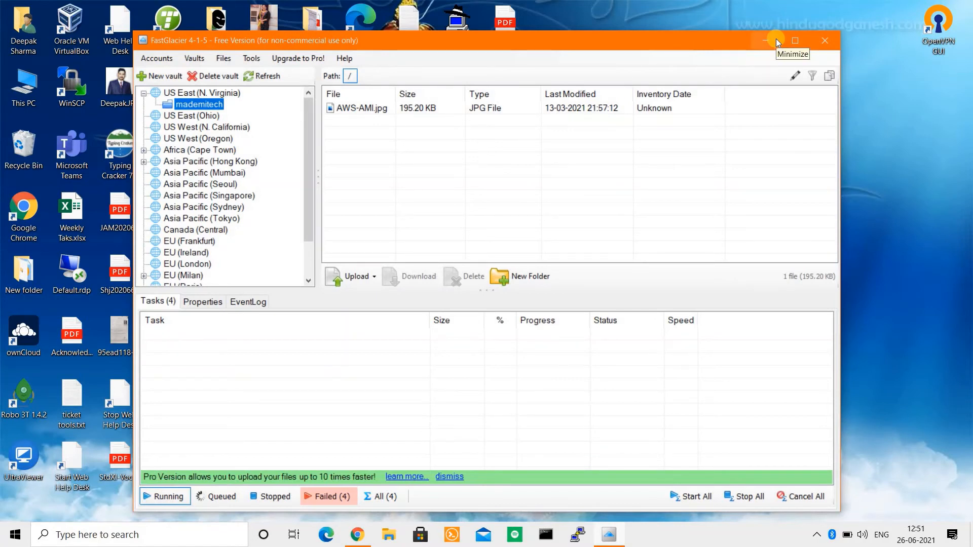
pyautogui.click(373, 109)
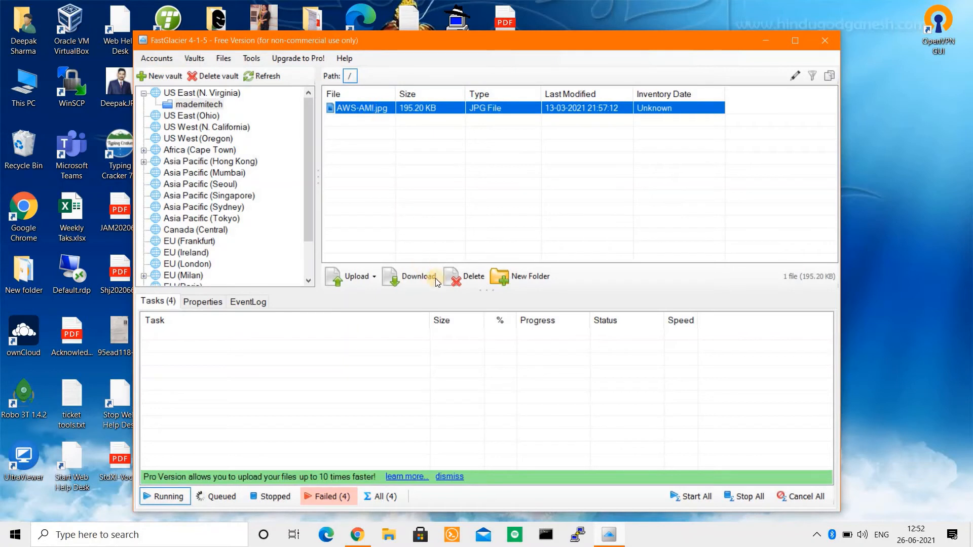
pyautogui.click(358, 191)
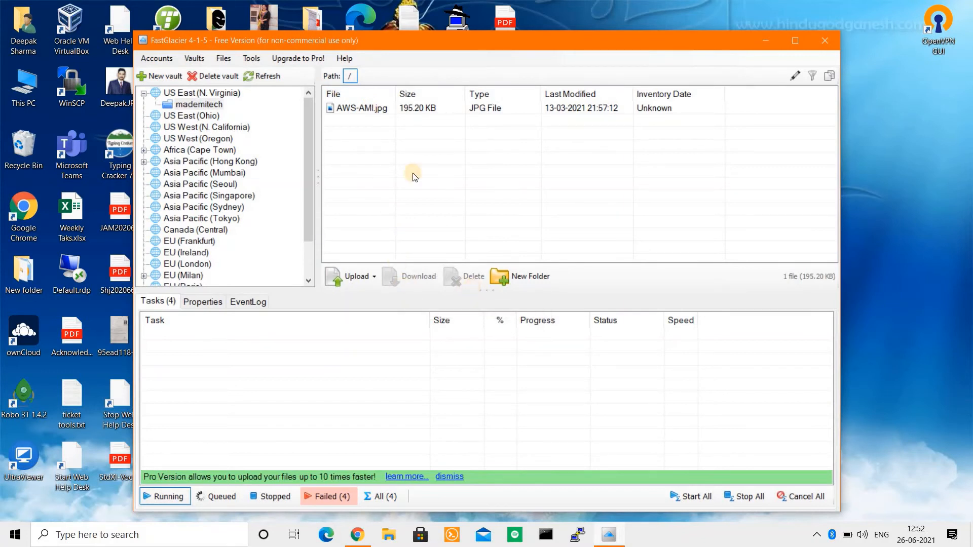
pyautogui.click(376, 111)
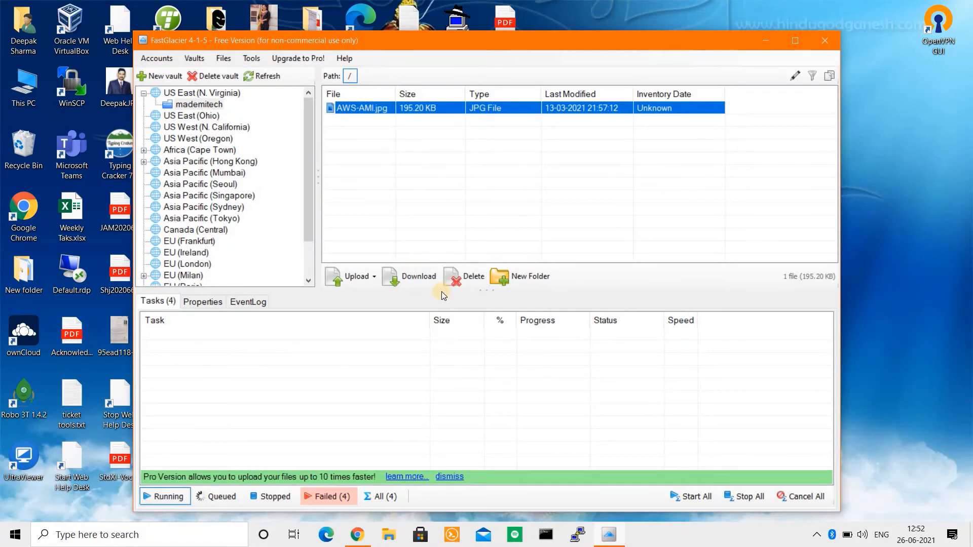
pyautogui.click(400, 281)
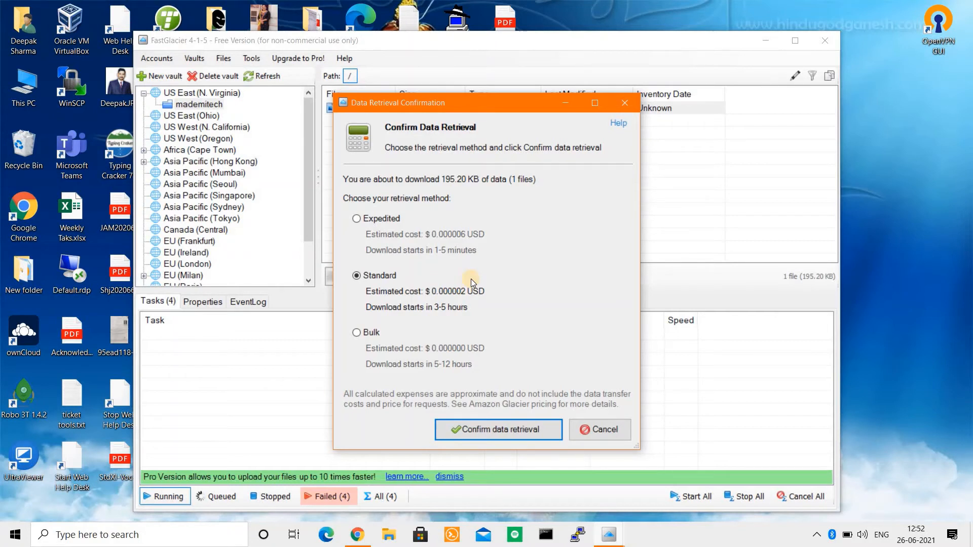
# Step: Compare Expedited and Standard retrieval, then choose Bulk ($0.000000, 5-12 hours) for AWS-AMI.jpg
pyautogui.click(367, 222)
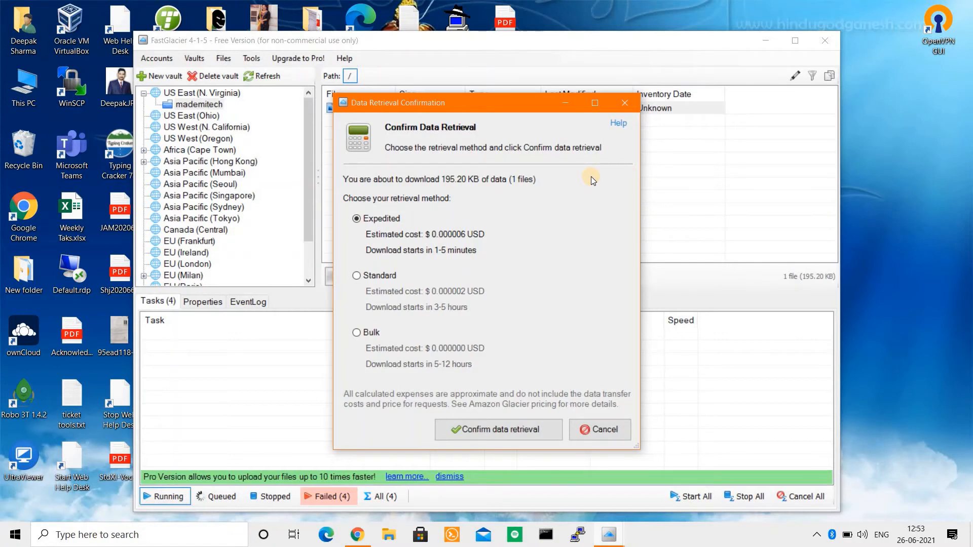
pyautogui.click(388, 276)
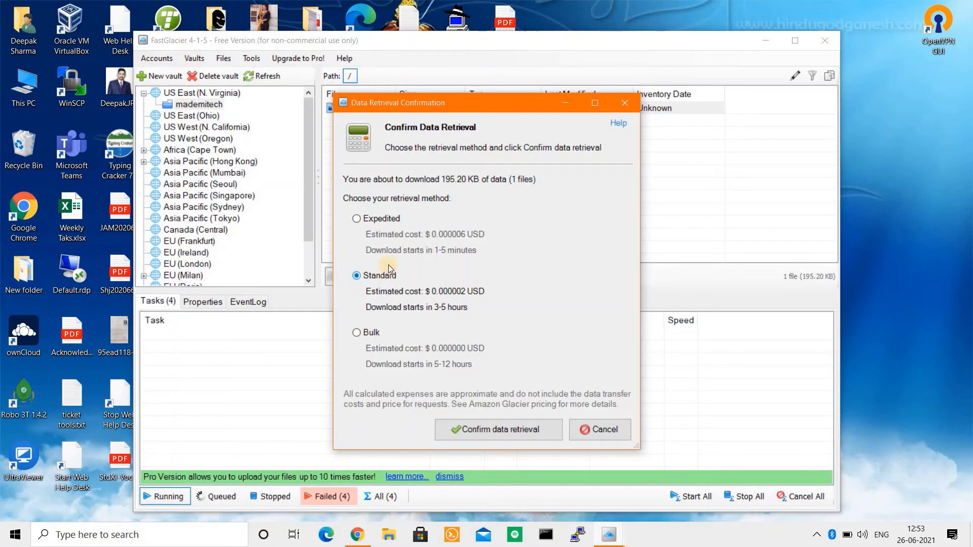
pyautogui.moveTo(391, 100); pyautogui.dragTo(561, 140)
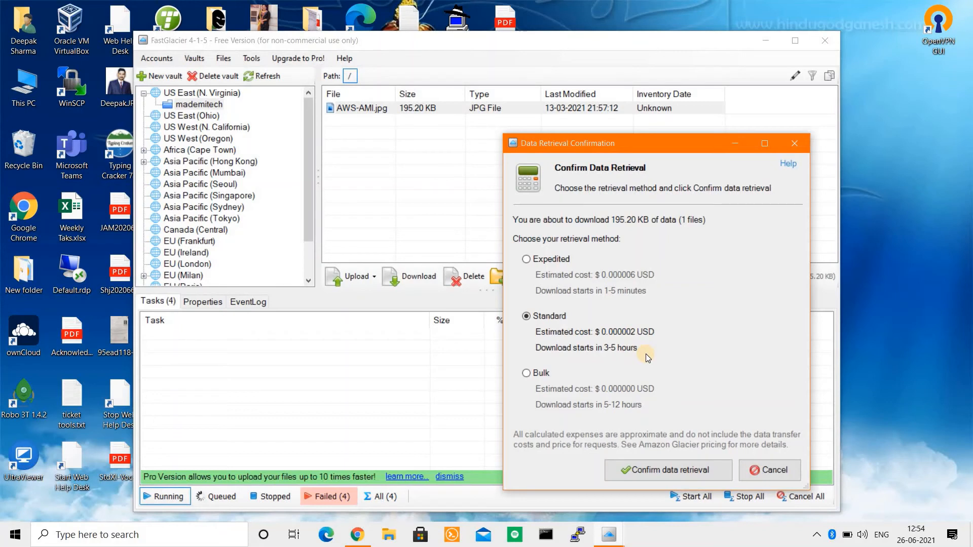
pyautogui.click(526, 376)
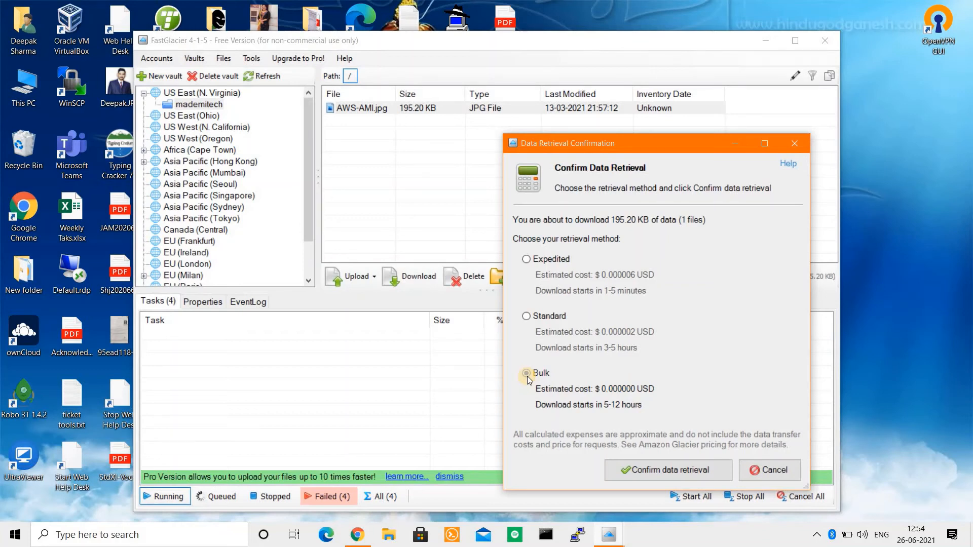
pyautogui.click(527, 375)
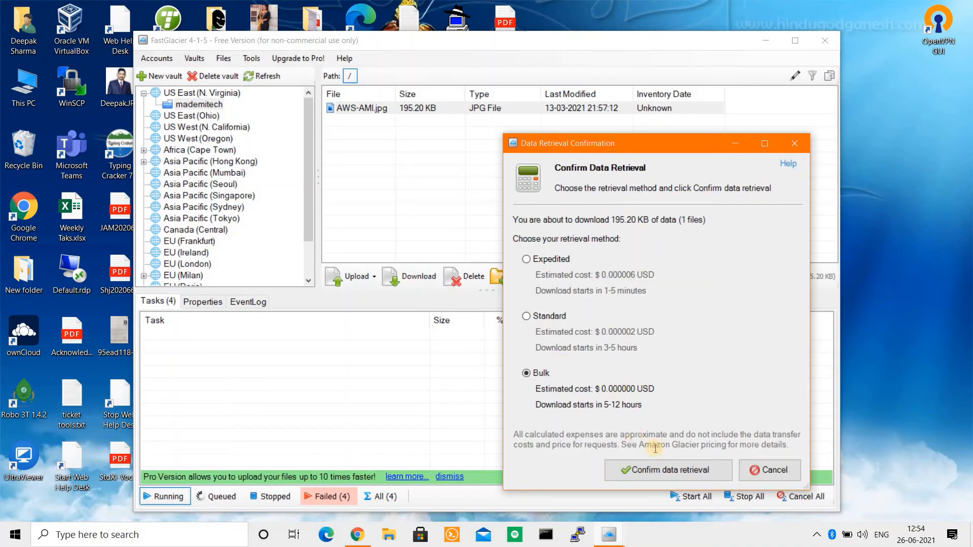
# Step: Confirm the bulk data retrieval and its destination folder, then stop the retrieval task
pyautogui.click(661, 476)
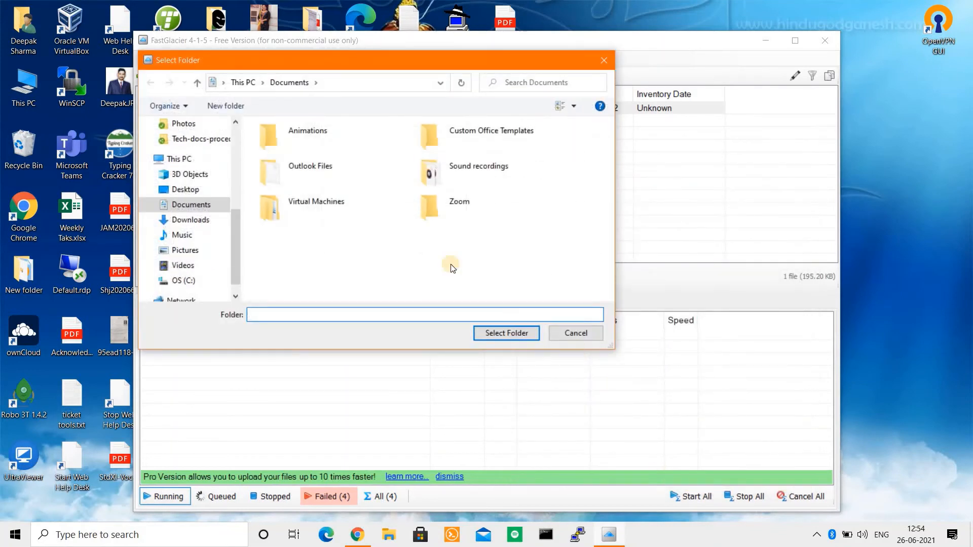
pyautogui.click(504, 333)
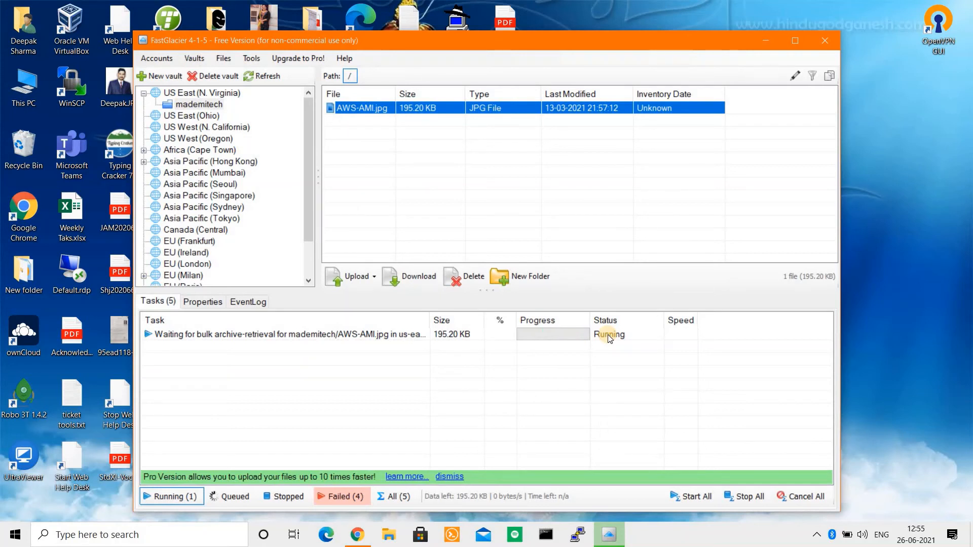
pyautogui.rightClick(353, 335)
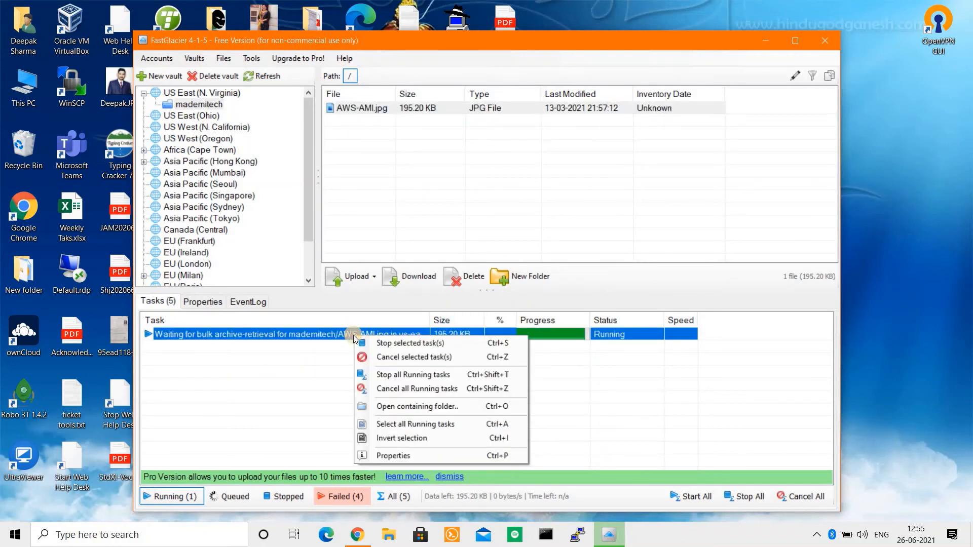
pyautogui.click(378, 343)
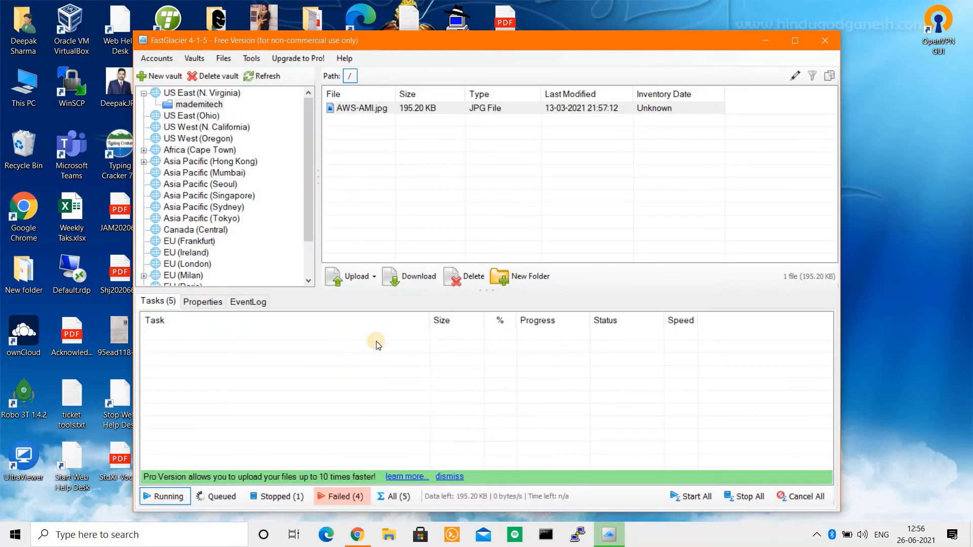
# Step: Delete the AWS-AMI.jpg archive from the mademitech vault
pyautogui.click(361, 109)
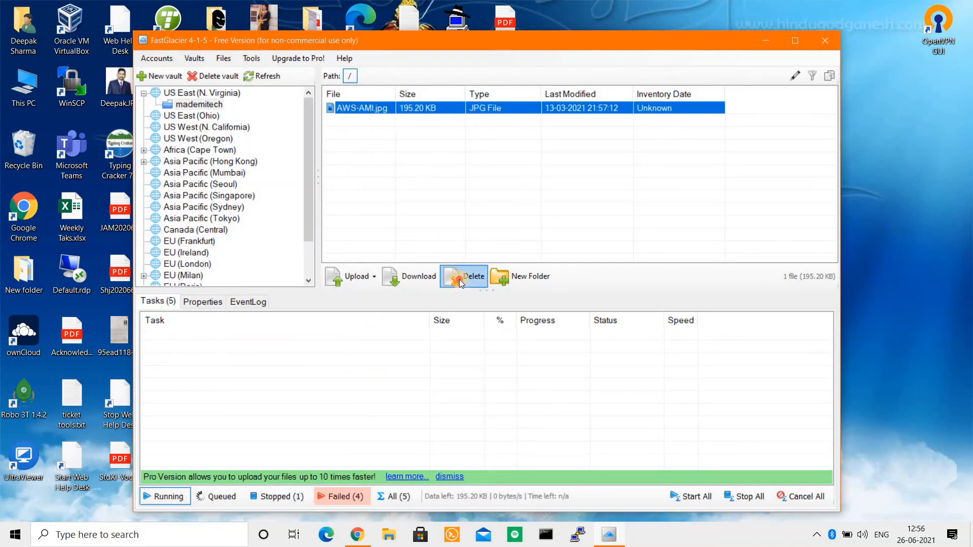
pyautogui.click(463, 276)
pyautogui.click(515, 307)
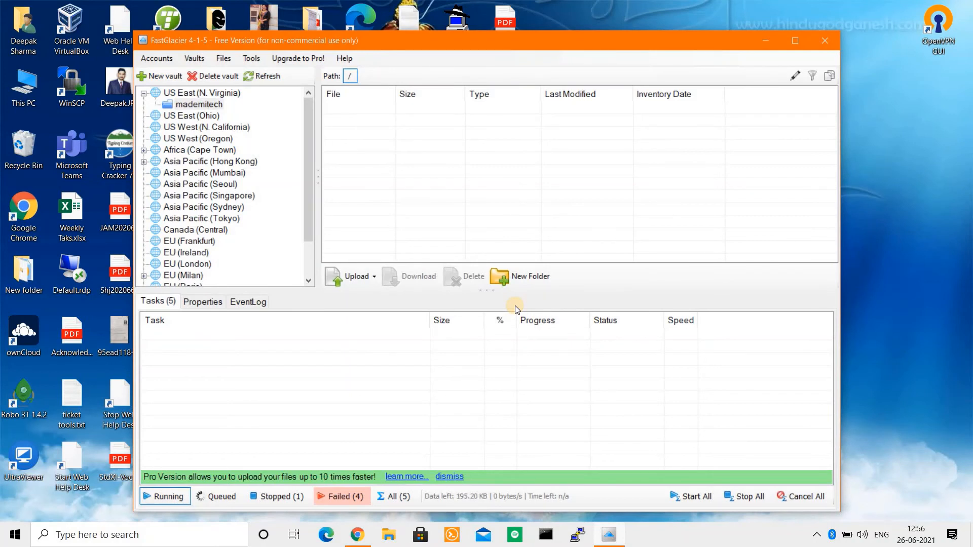
# Step: Attempt to delete the mademitech vault and close the 'Unable to delete the vault' error
pyautogui.click(214, 76)
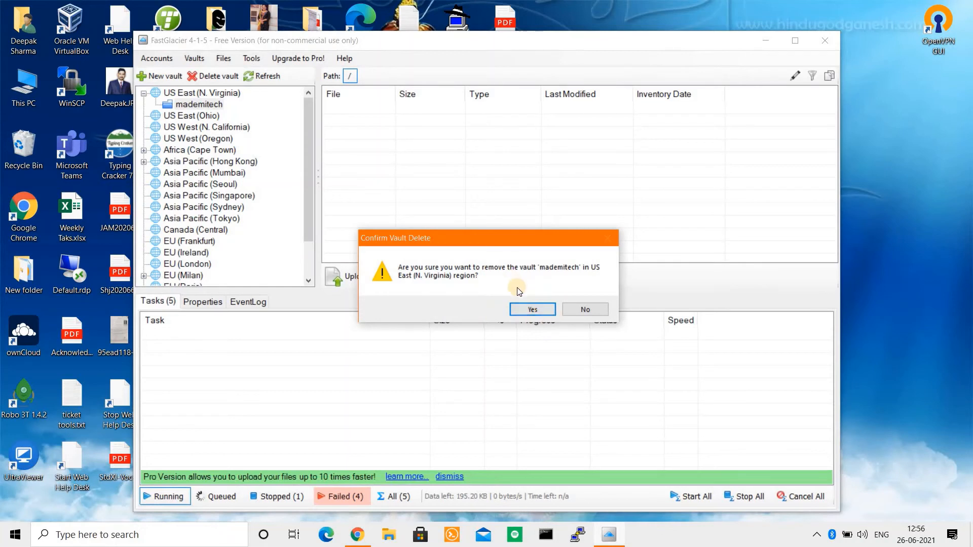
pyautogui.click(527, 309)
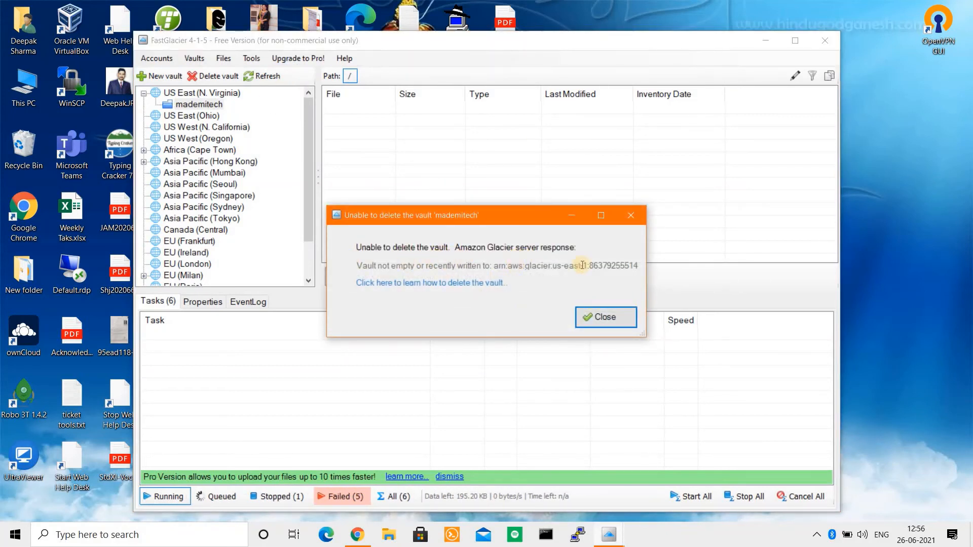
pyautogui.click(614, 317)
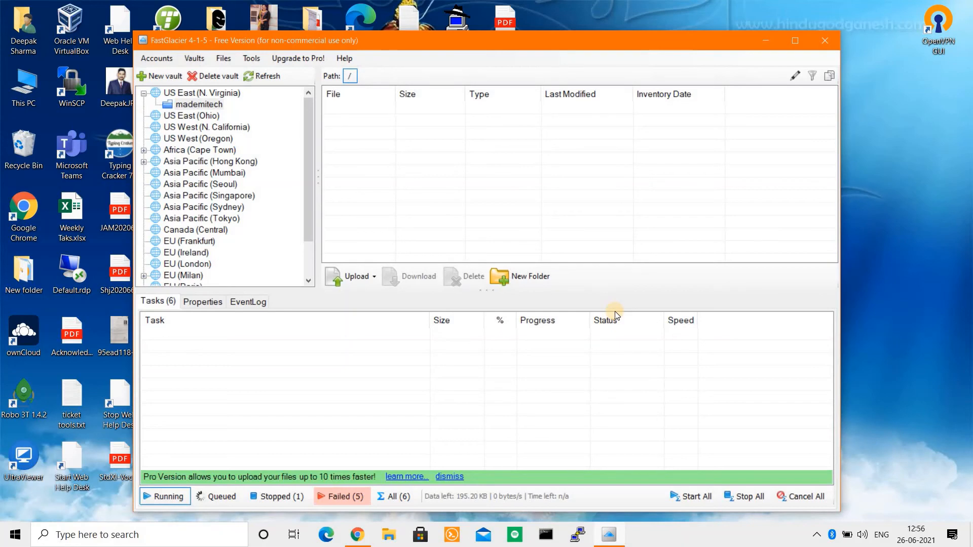
# Step: Close FastGlacier and bring the Glacier console in Chrome back to the front
pyautogui.click(817, 44)
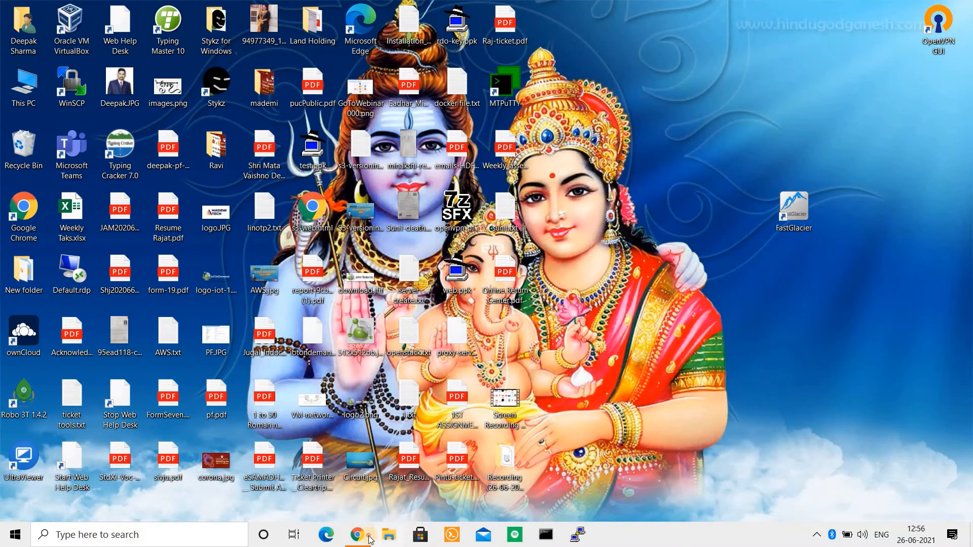
pyautogui.click(368, 537)
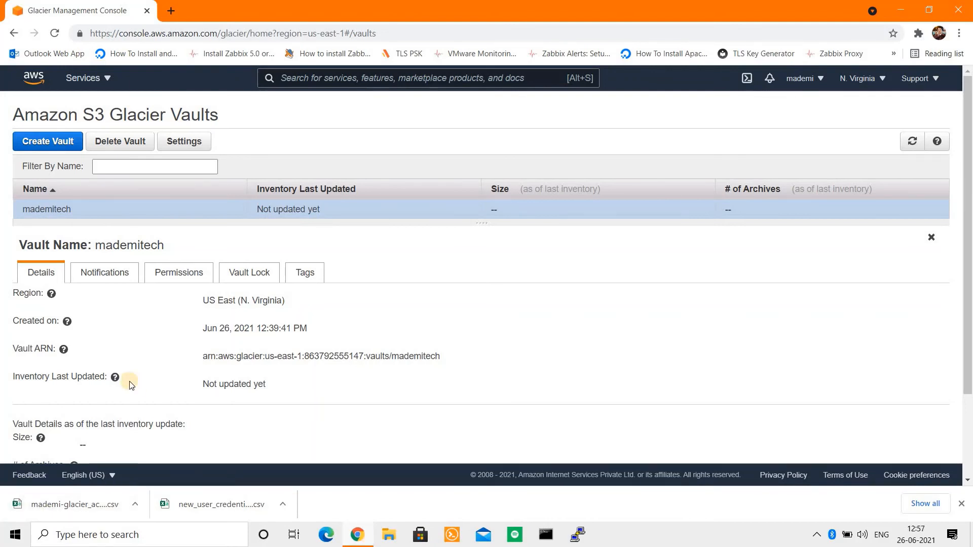
# Step: Open mademitech's Permissions tab and its Edit policy document page, dismissing the search overlay
pyautogui.click(174, 276)
pyautogui.scroll(-2, 967, 172)
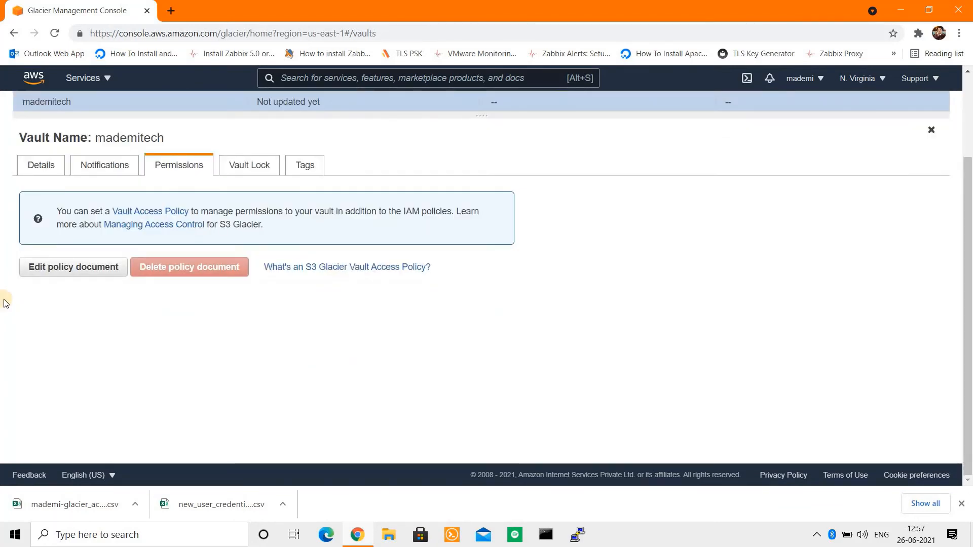
pyautogui.click(46, 269)
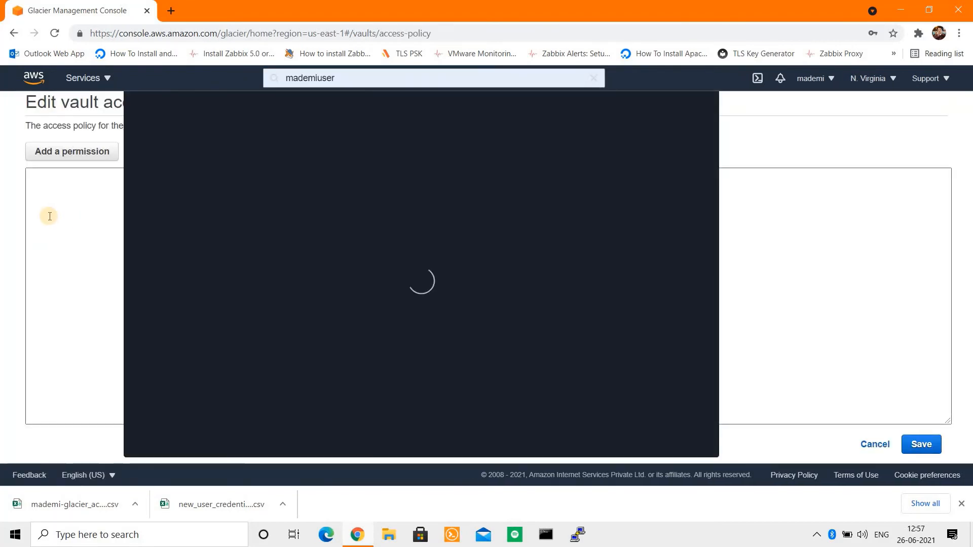
pyautogui.click(67, 215)
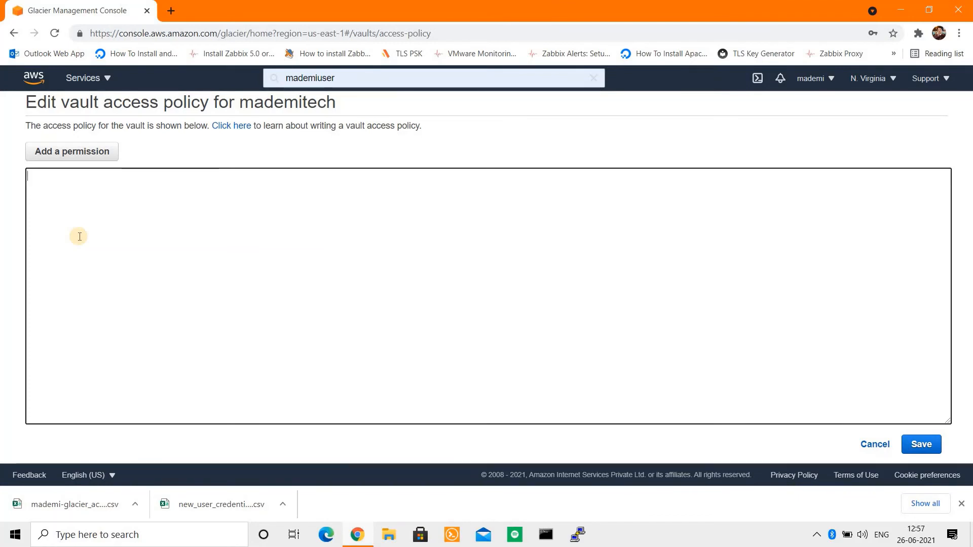
# Step: Start a new Allow permission for Everybody (*) and pick the DeleteVault action
pyautogui.click(69, 152)
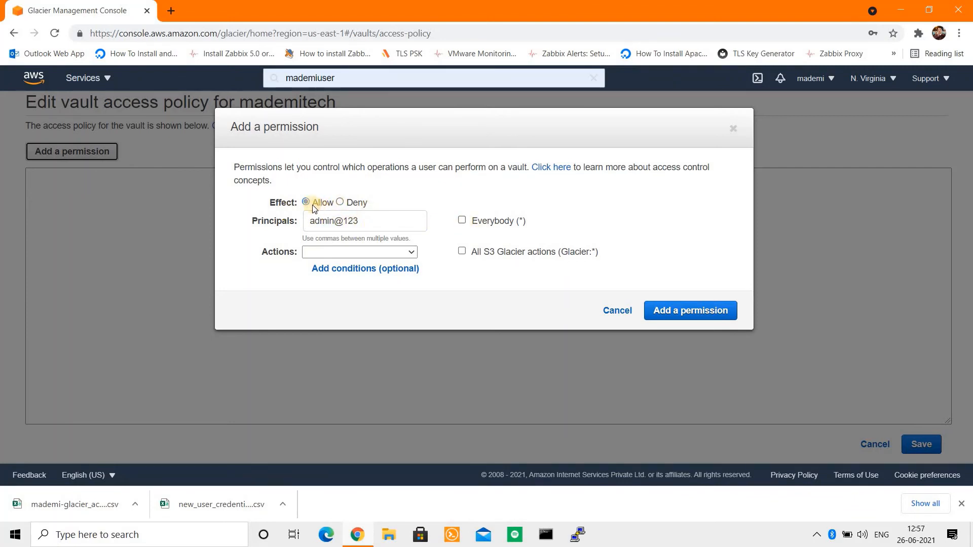
pyautogui.click(364, 221)
pyautogui.hotkey('ctrl', 'a')
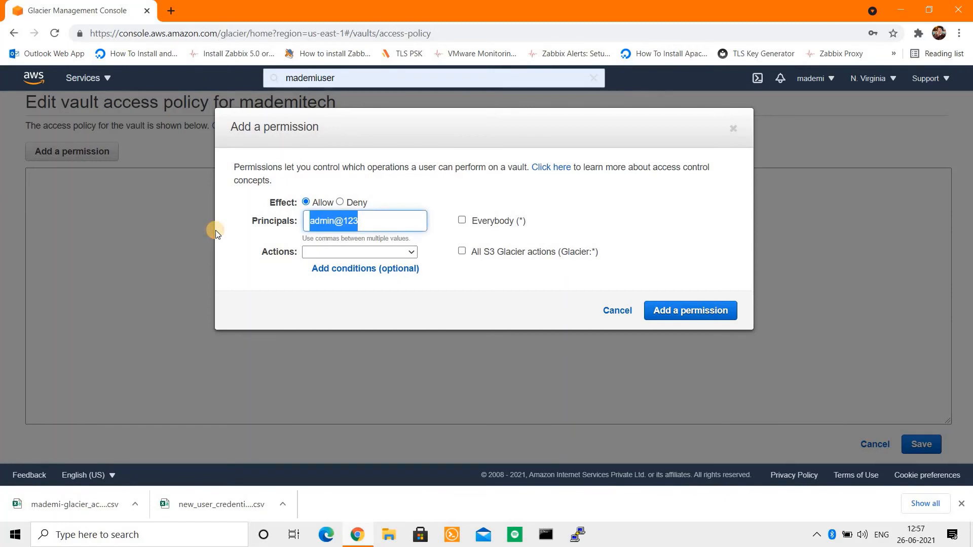
pyautogui.press('BackSpace')
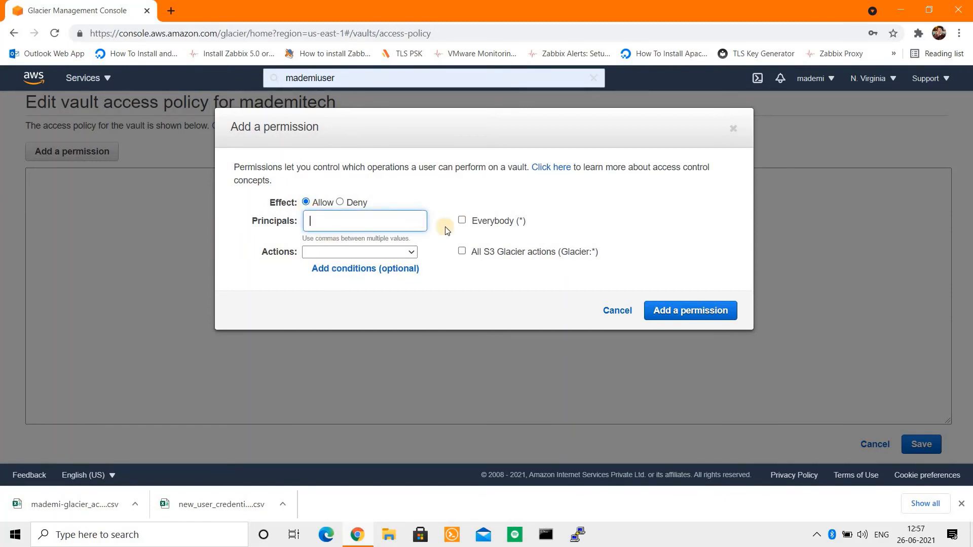
pyautogui.click(462, 221)
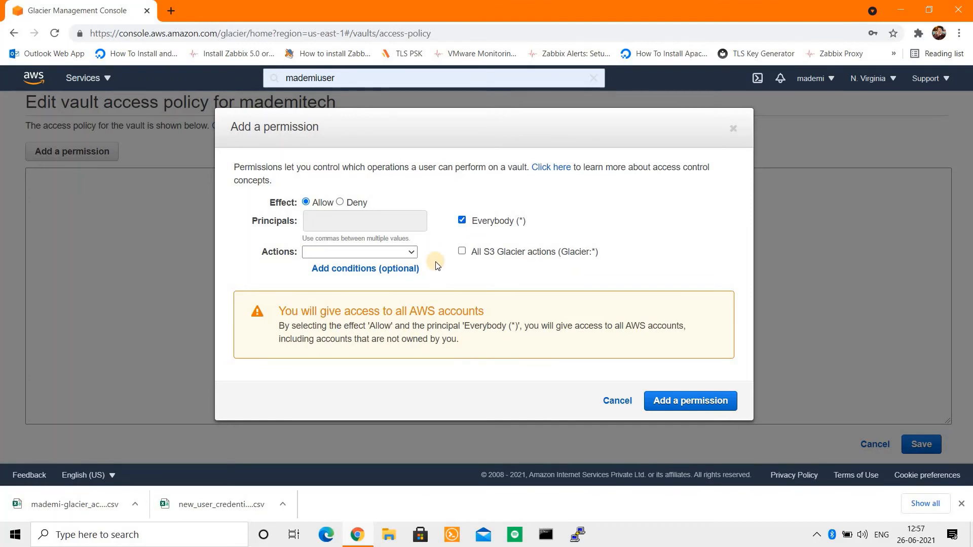
pyautogui.click(410, 253)
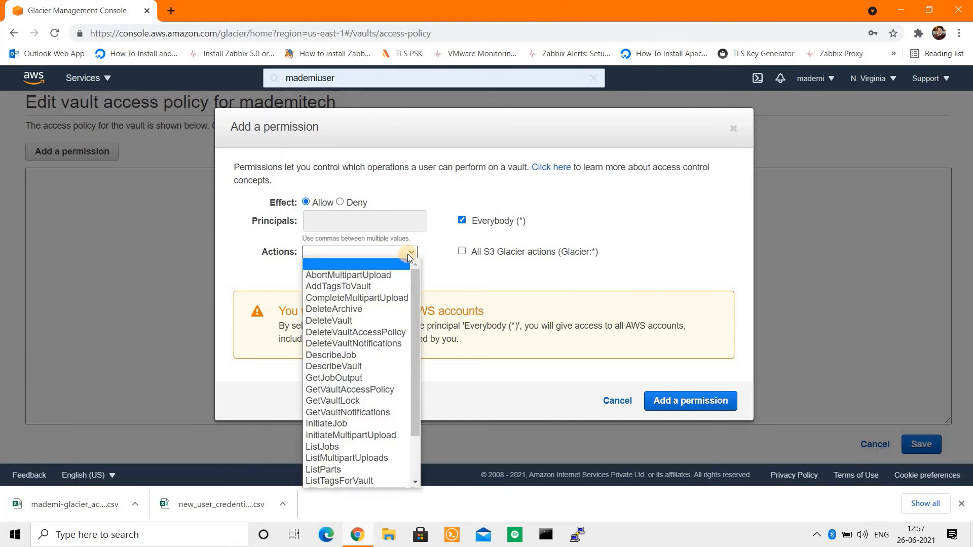
pyautogui.click(352, 321)
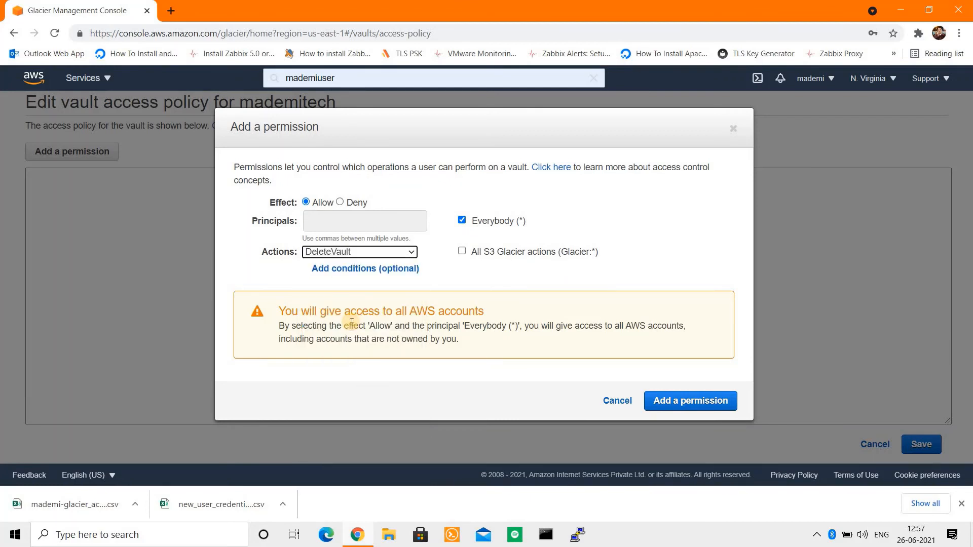
# Step: Leave All actions unchecked with DeleteVault as the only action and add the permission
pyautogui.click(463, 251)
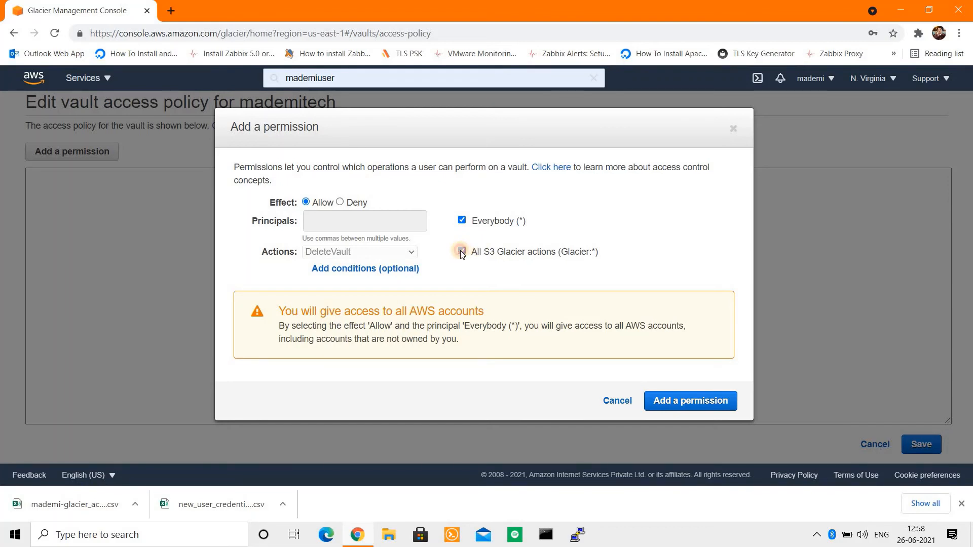
pyautogui.click(460, 251)
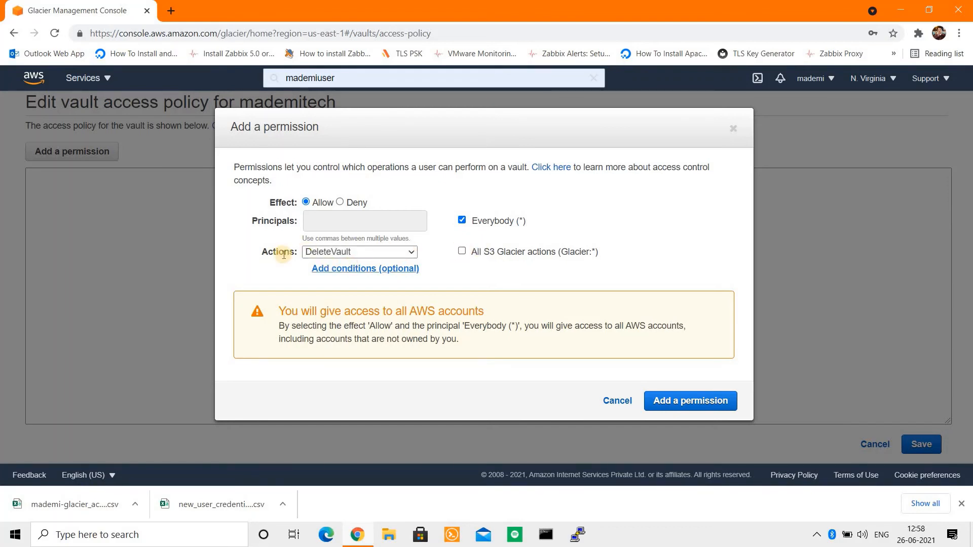
pyautogui.click(355, 254)
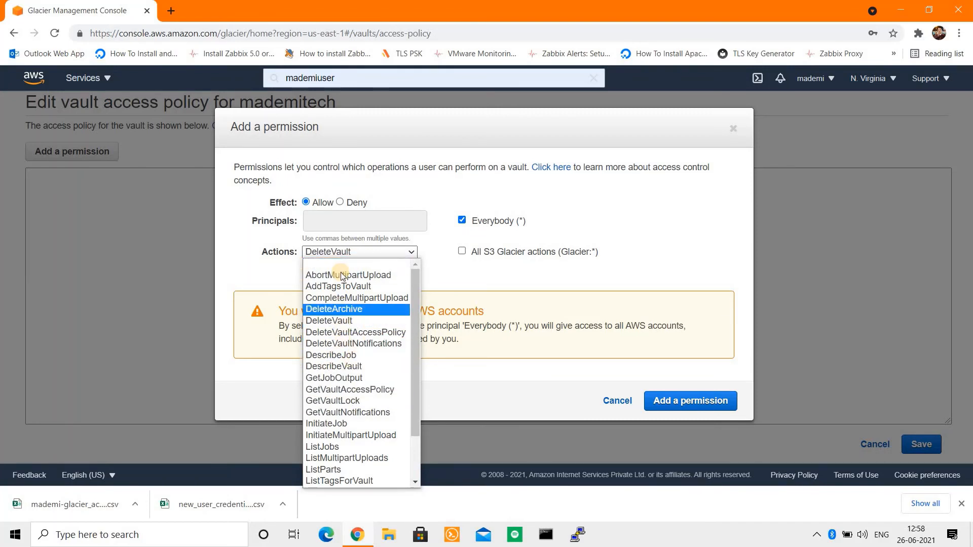
pyautogui.click(337, 321)
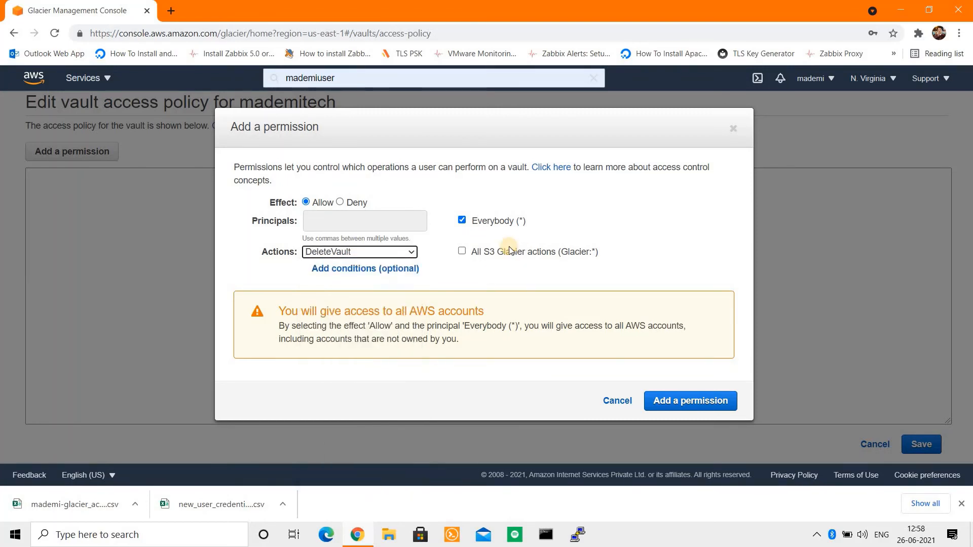
pyautogui.click(462, 251)
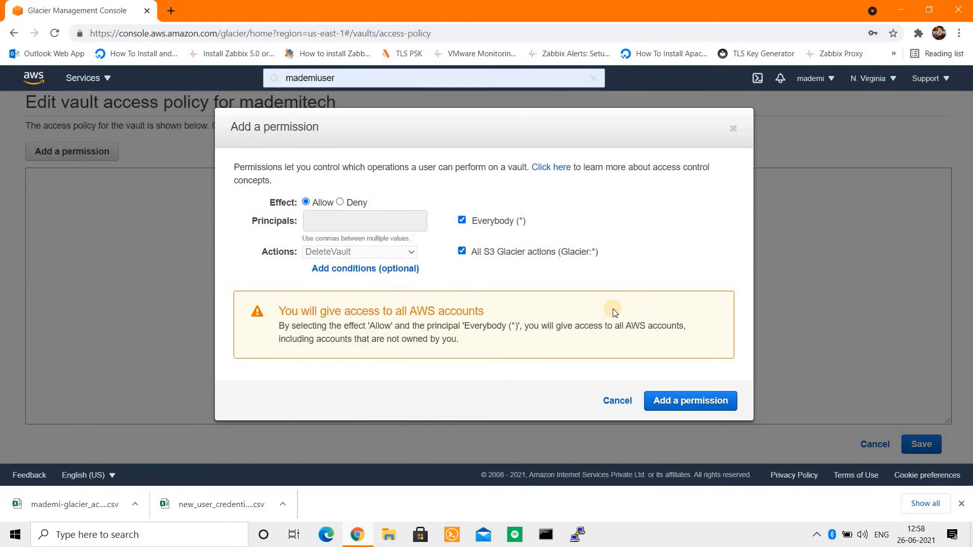
pyautogui.click(423, 252)
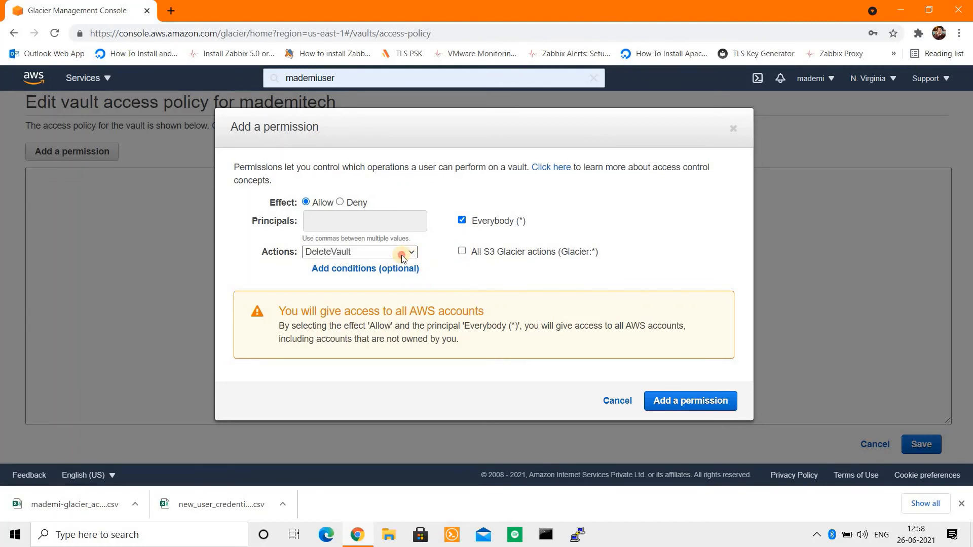
pyautogui.click(410, 252)
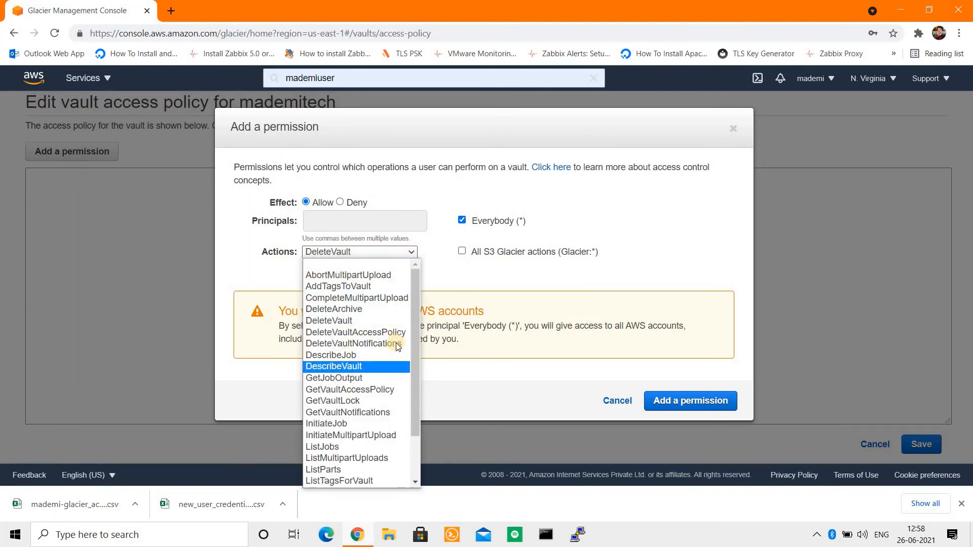
pyautogui.moveTo(416, 385); pyautogui.dragTo(491, 204)
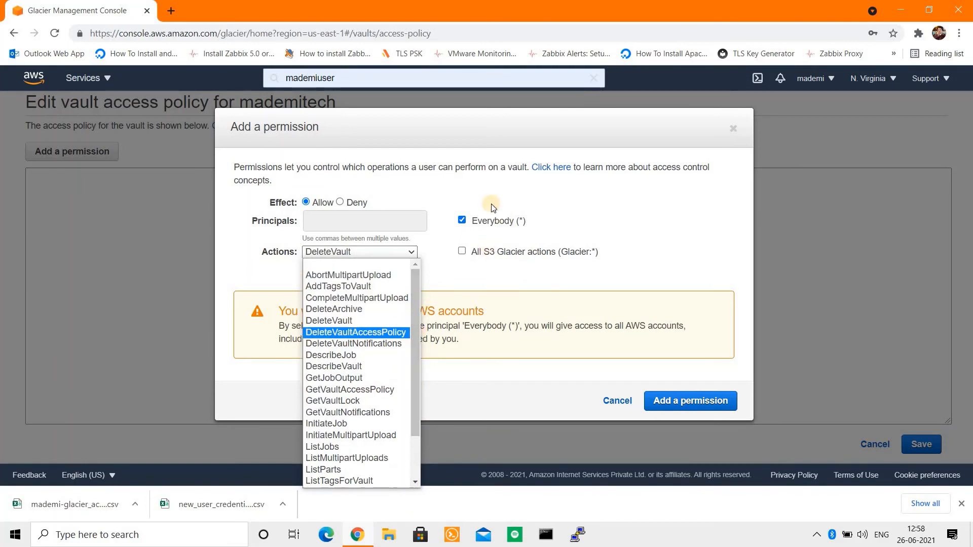
pyautogui.click(330, 321)
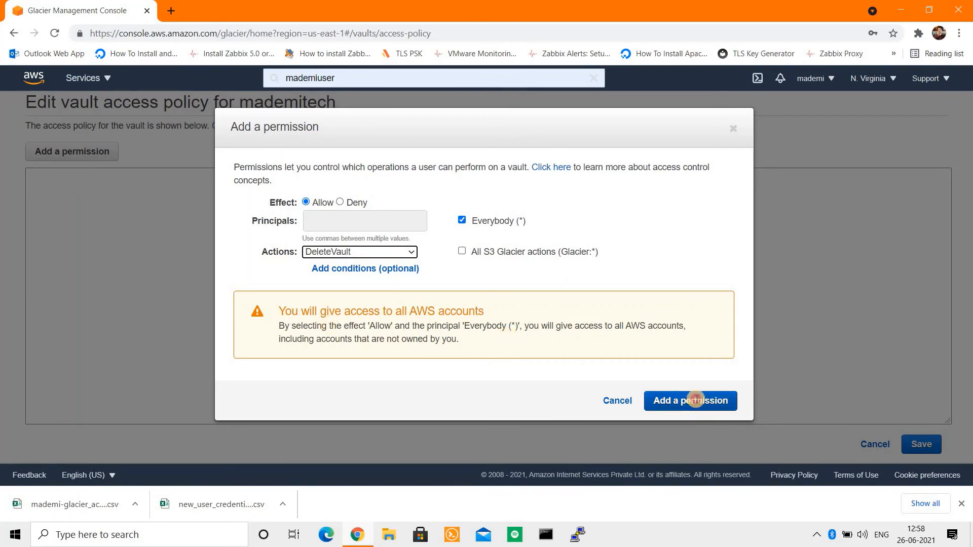
pyautogui.click(691, 400)
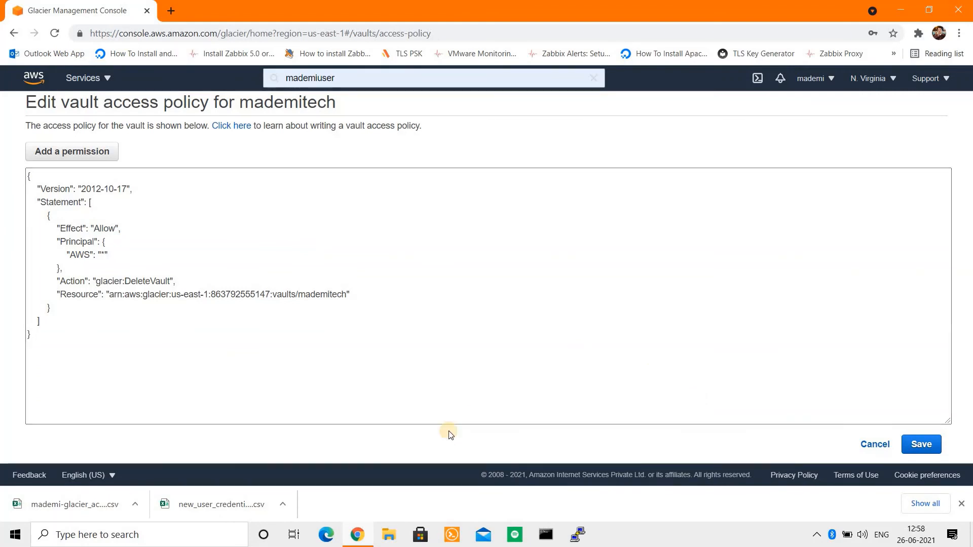
# Step: Check the Effect Allow and Principal lines of the generated JSON, then save the policy
pyautogui.moveTo(54, 231); pyautogui.dragTo(126, 227)
pyautogui.moveTo(52, 242); pyautogui.dragTo(122, 254)
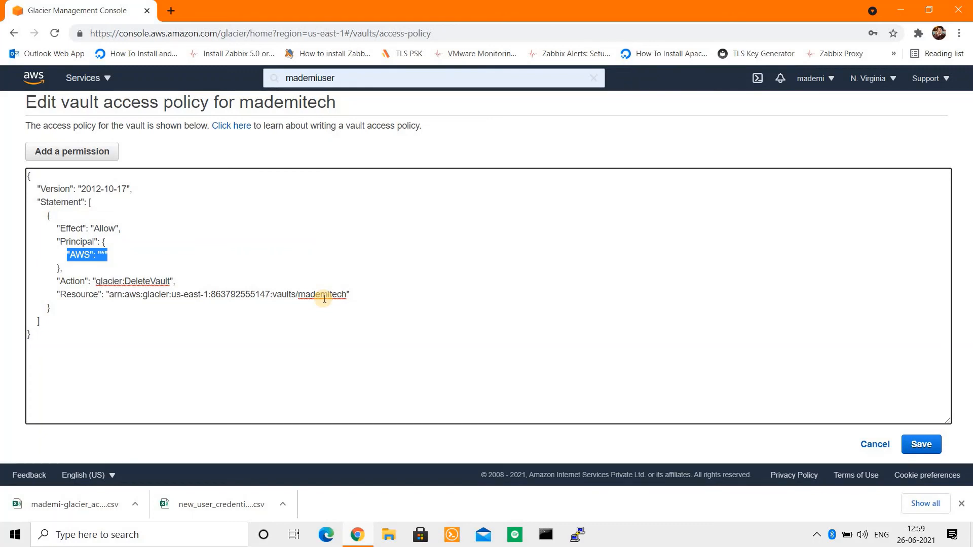
pyautogui.click(918, 453)
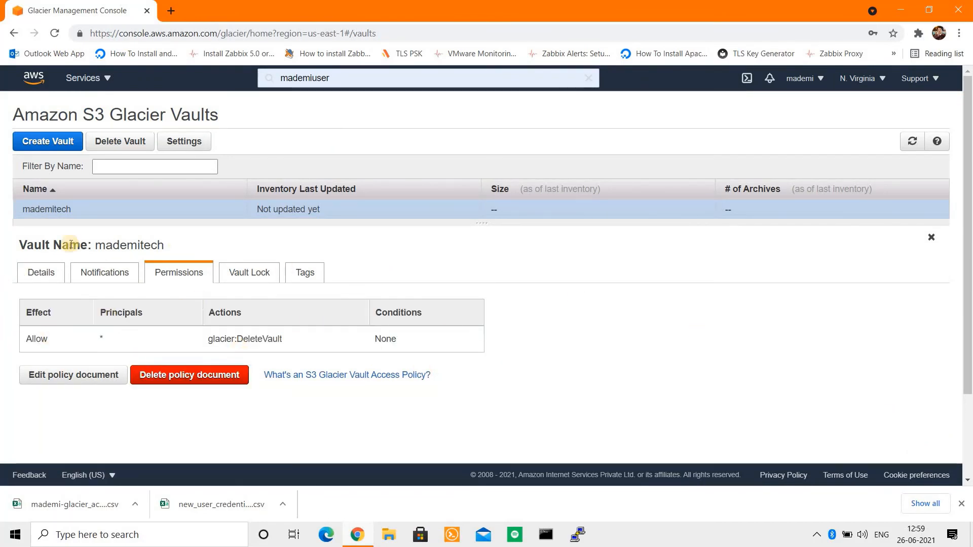
# Step: Try deleting mademitech from its Details tab, cancel after the not-empty error, and minimize the browser
pyautogui.click(37, 274)
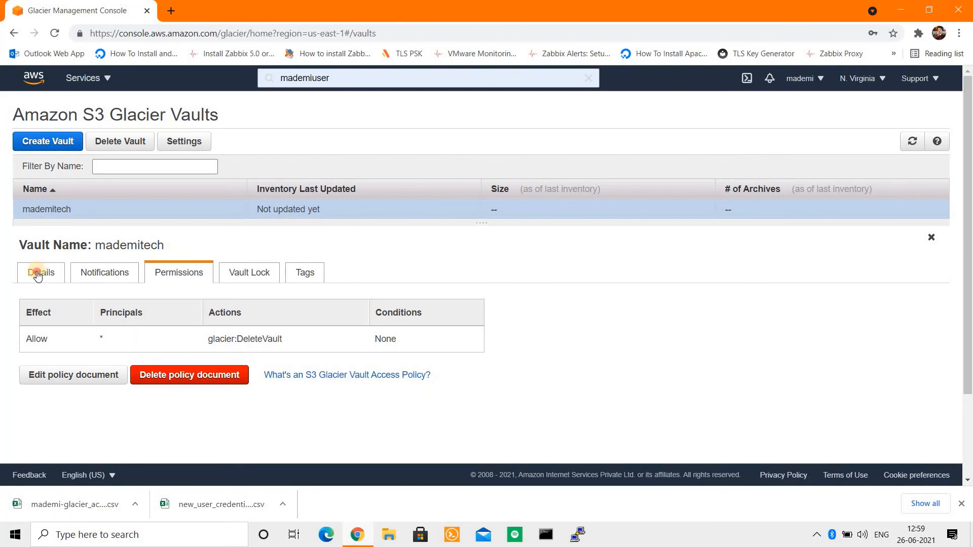
pyautogui.click(108, 145)
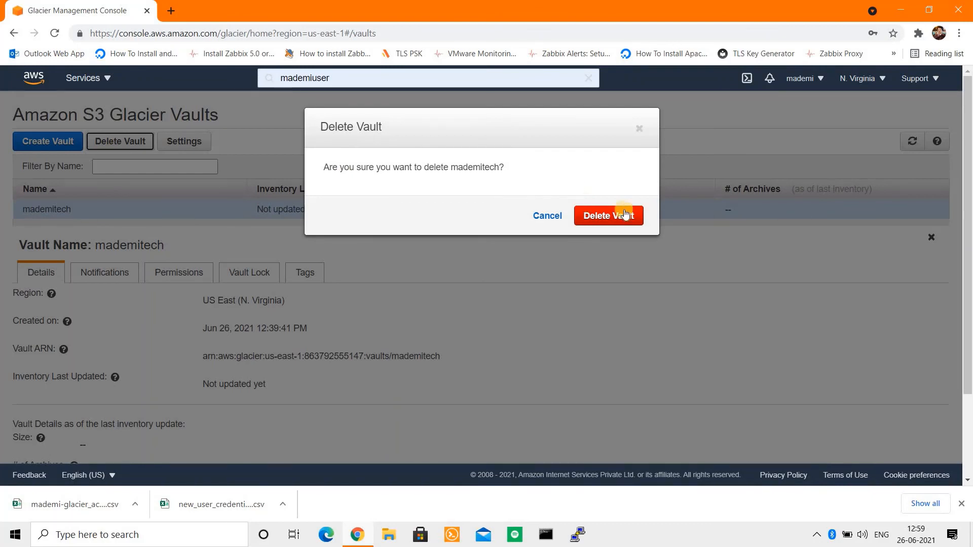
pyautogui.click(601, 217)
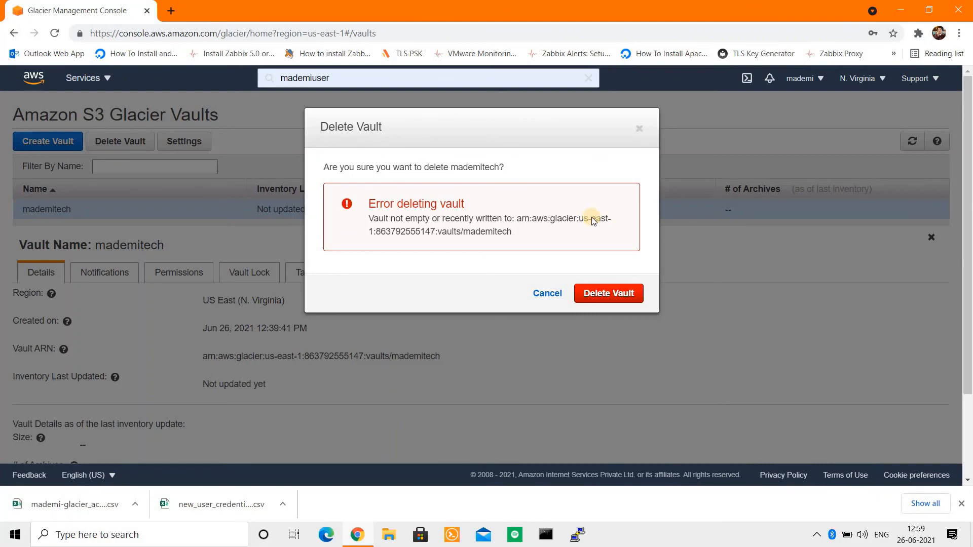
pyautogui.click(552, 293)
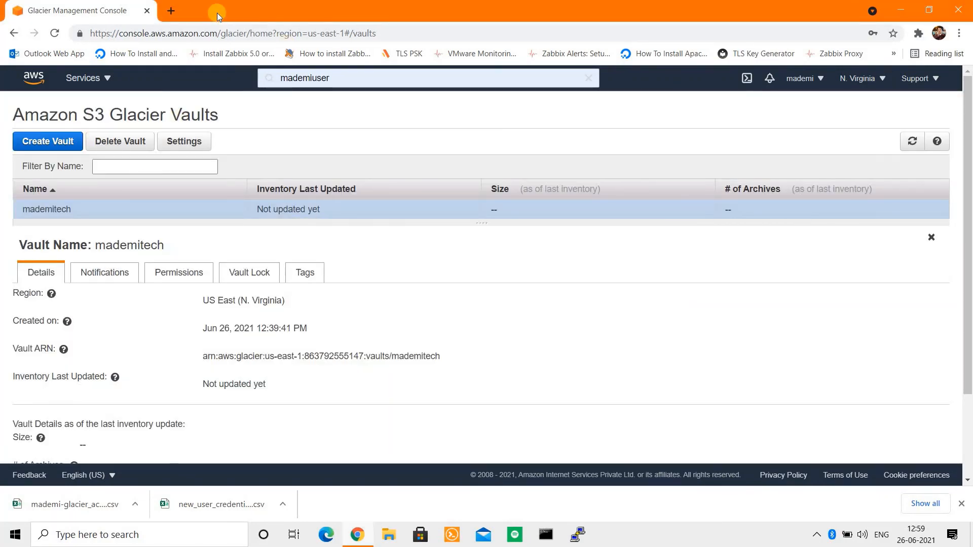
pyautogui.click(361, 537)
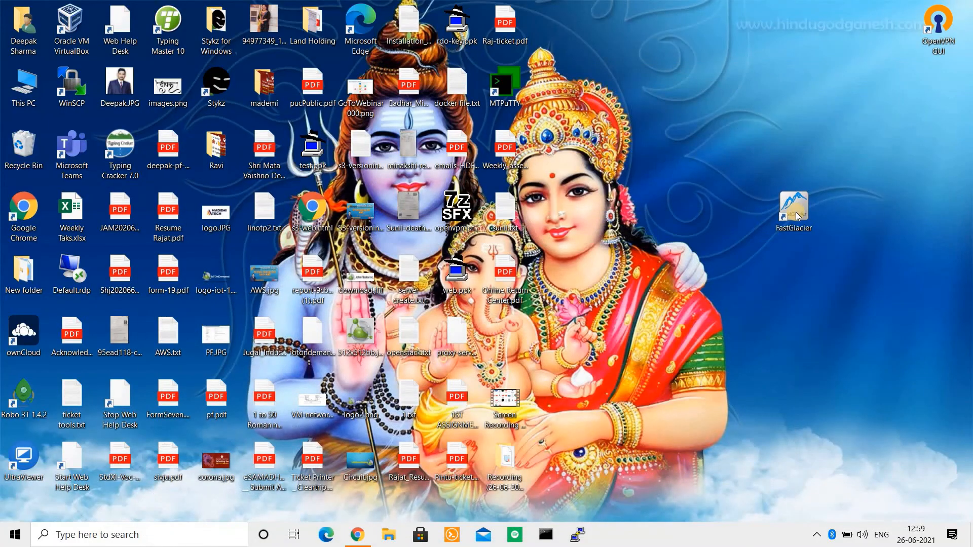
# Step: Launch FastGlacier, switch to its window and refresh the vaults list
pyautogui.doubleClick(796, 216)
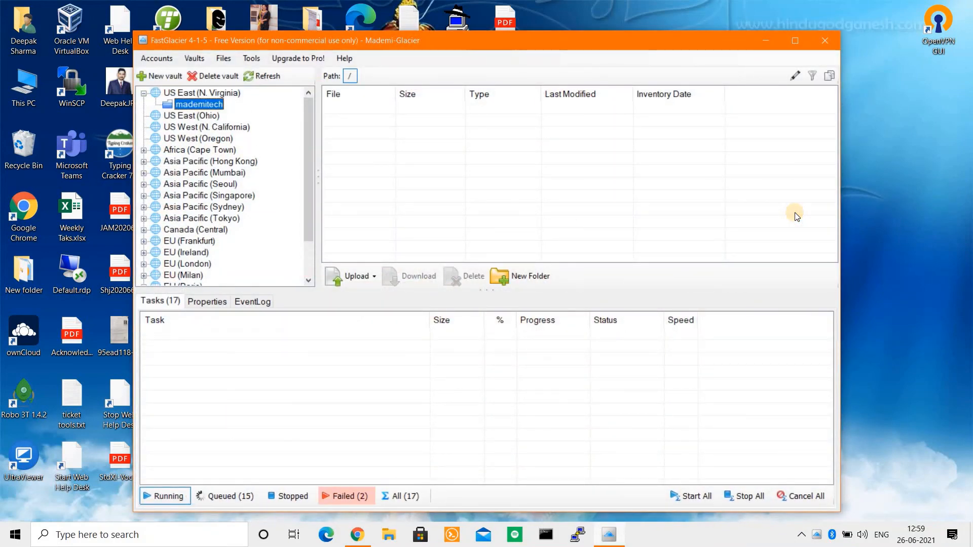
pyautogui.hotkey('alt', 'Tab')
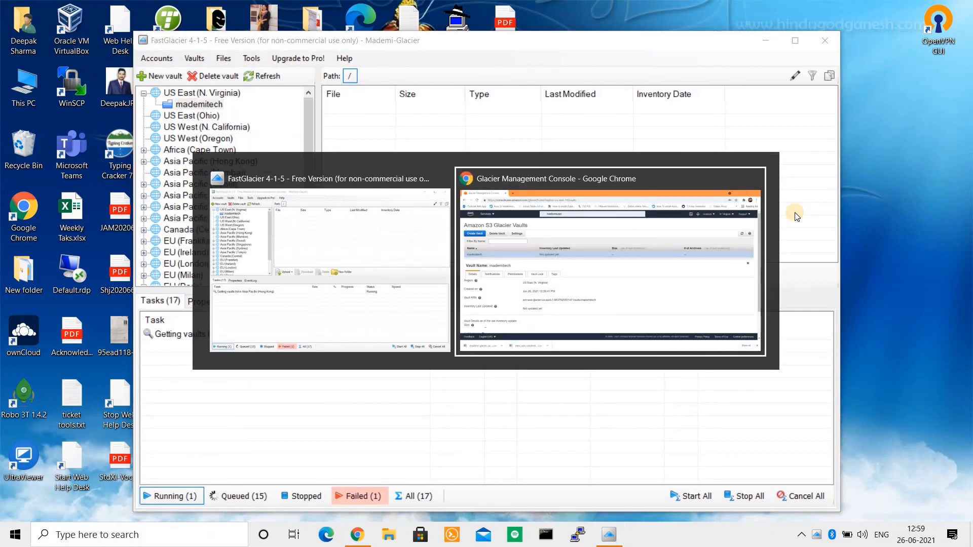
pyautogui.hotkey('alt', 'Tab')
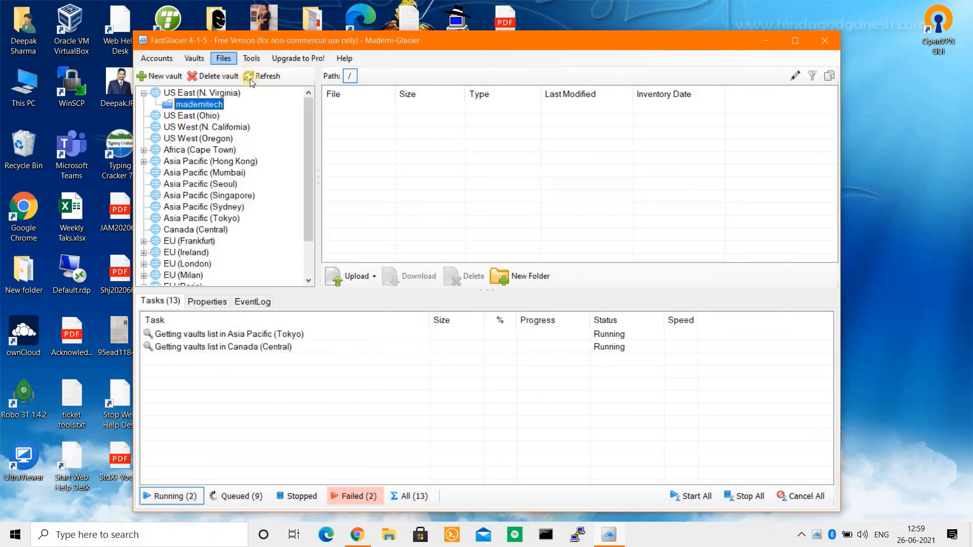
pyautogui.click(251, 79)
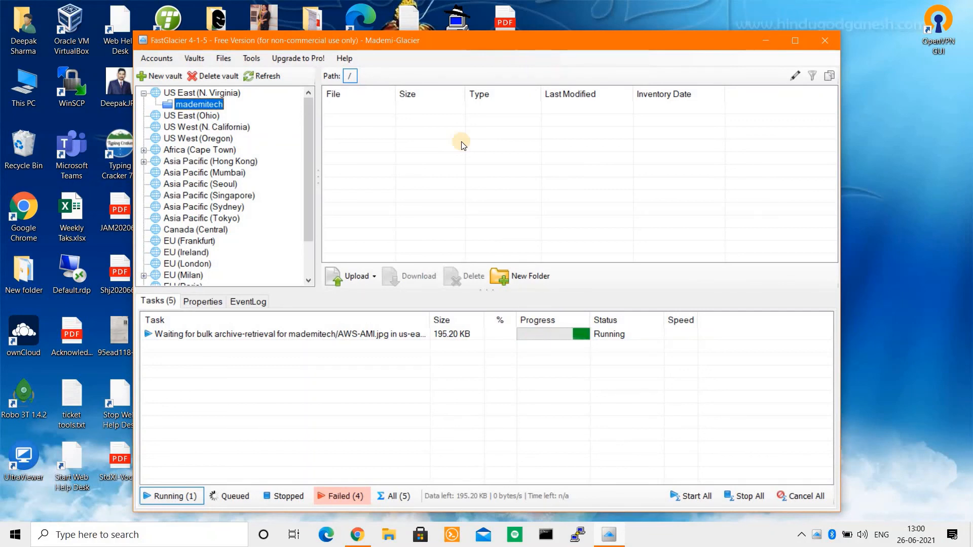
# Step: Cancel the pending AWS-AMI.jpg archive-retrieval task and refresh the vaults list again
pyautogui.click(217, 338)
pyautogui.rightClick(217, 337)
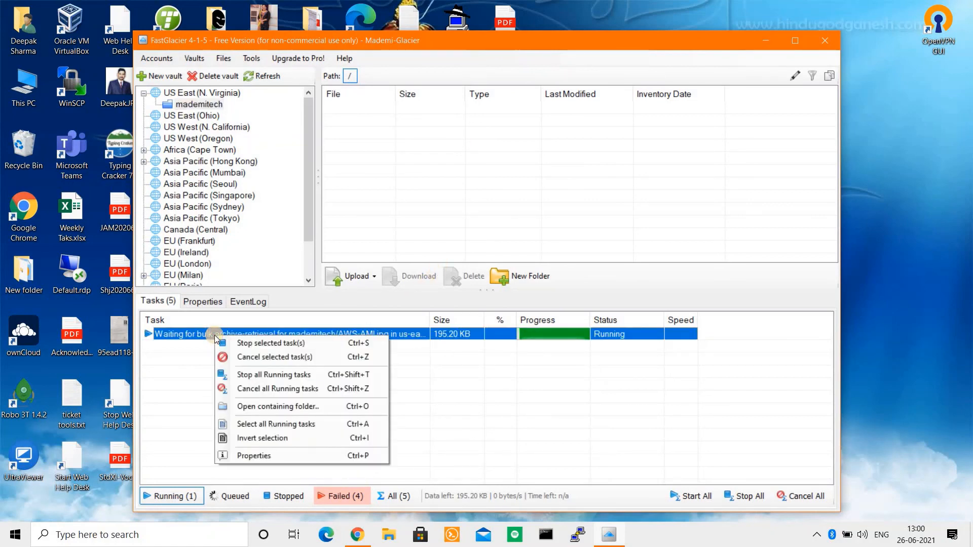
pyautogui.click(248, 357)
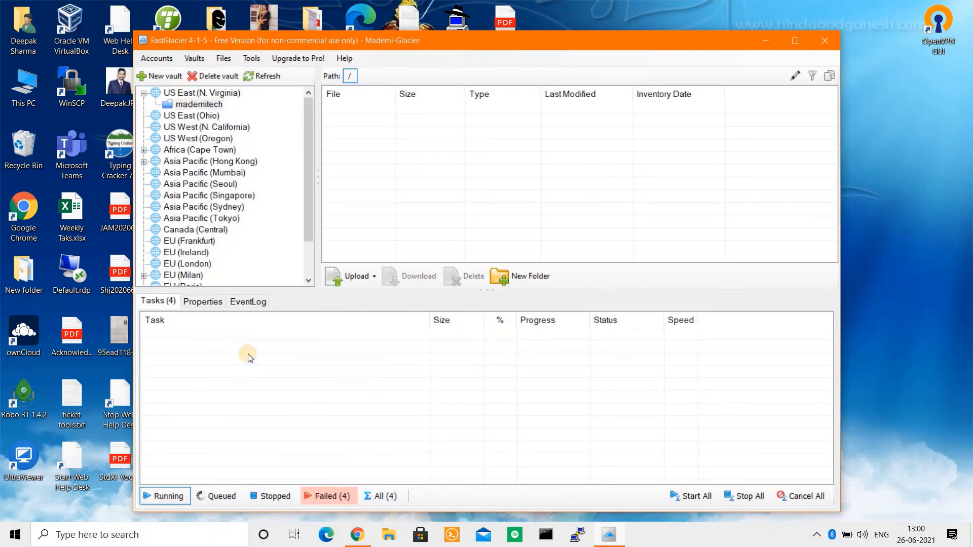
pyautogui.click(261, 77)
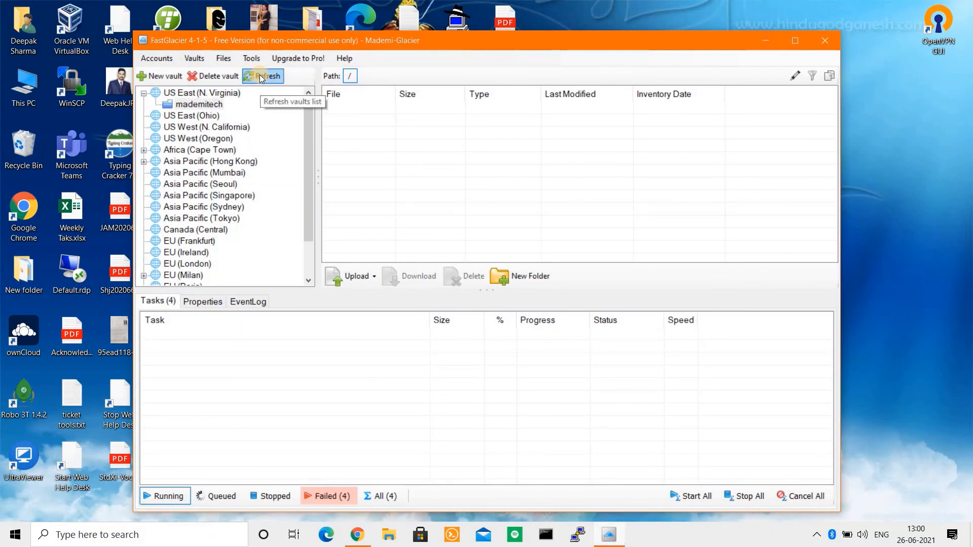
# Step: Select mademitech, attempt its deletion, close the not-empty error, and switch back to Chrome
pyautogui.click(198, 105)
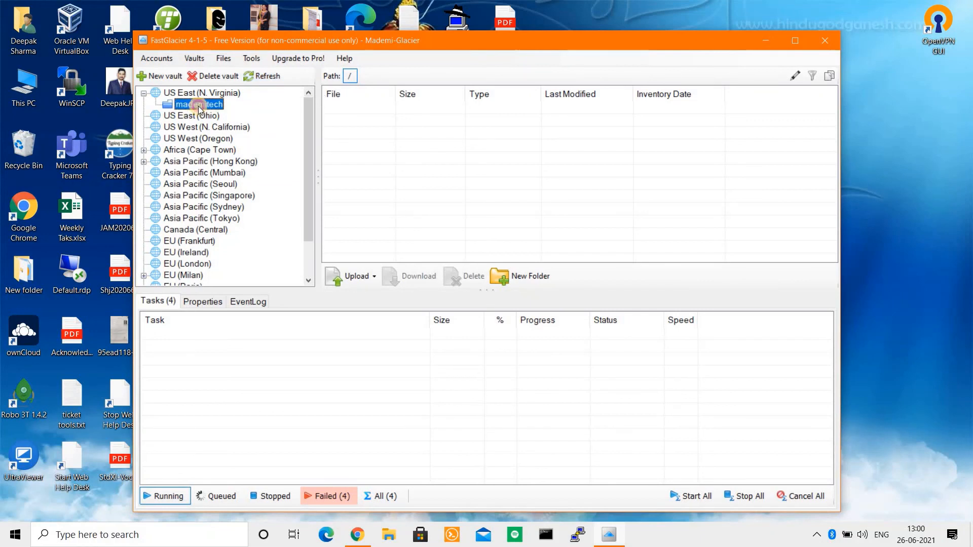
pyautogui.click(210, 76)
pyautogui.click(532, 310)
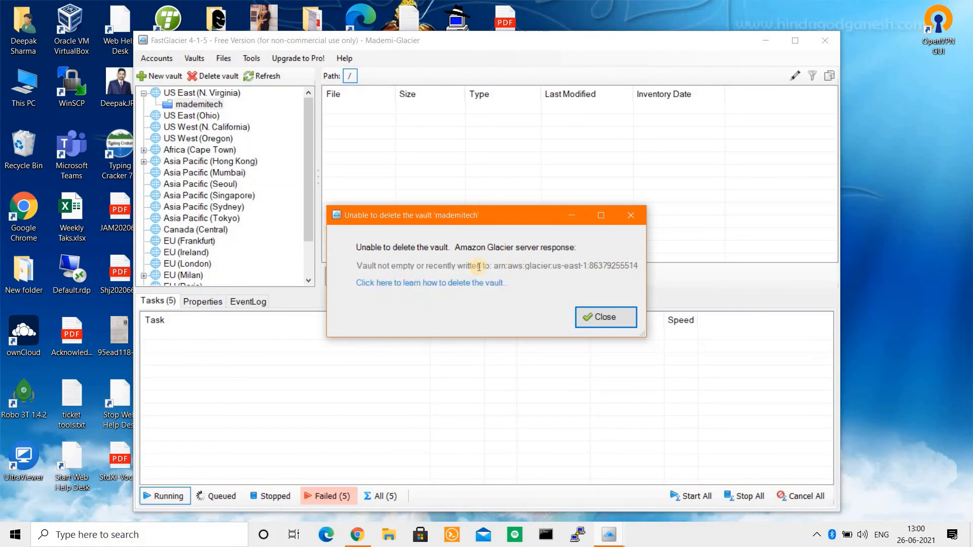
pyautogui.click(605, 317)
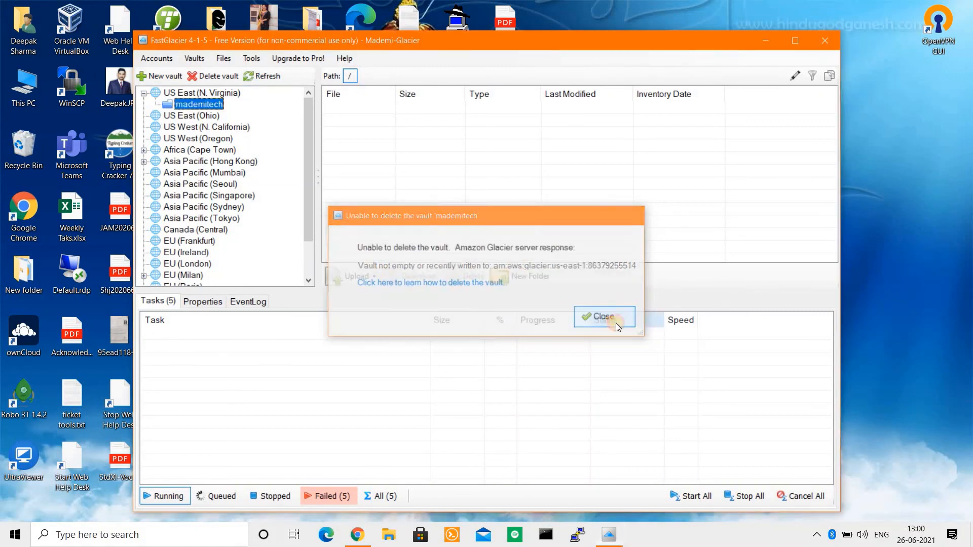
pyautogui.click(358, 535)
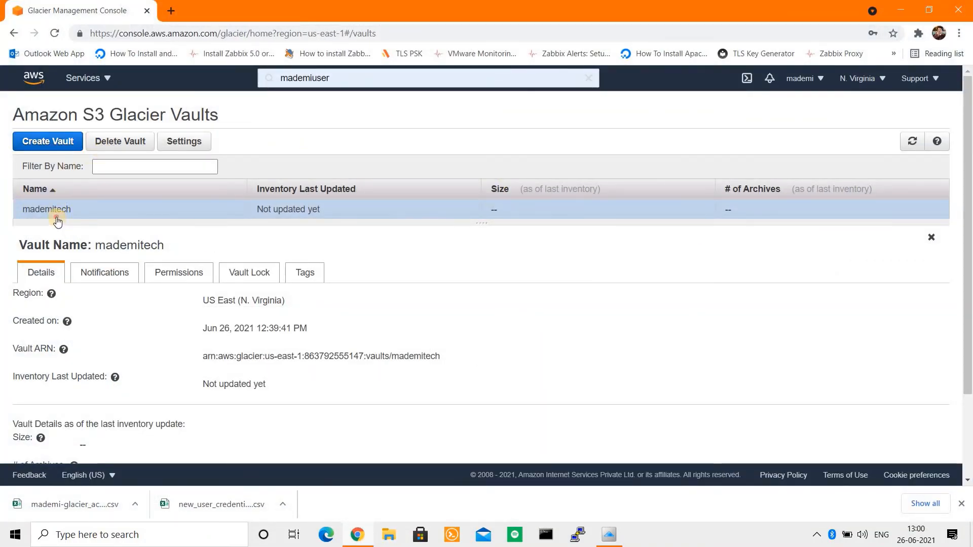
pyautogui.click(111, 274)
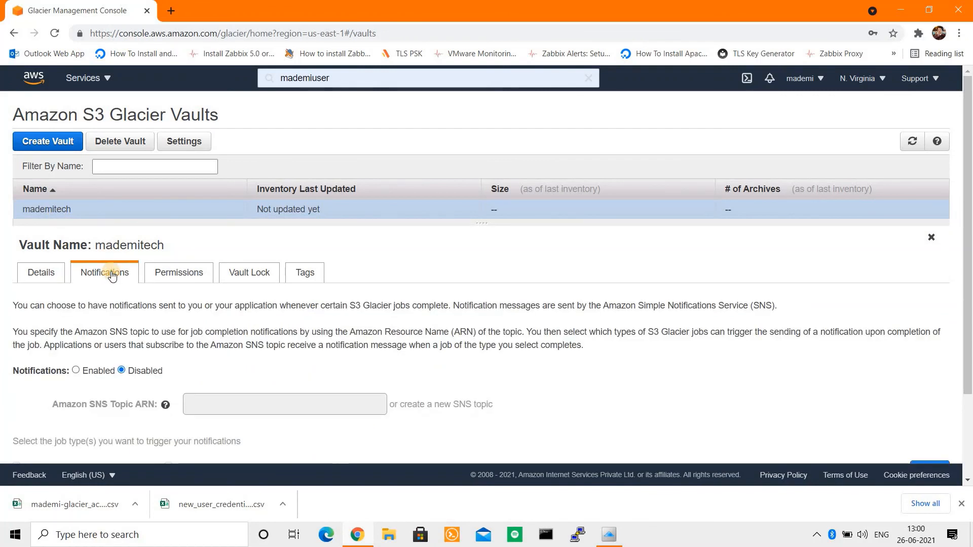
pyautogui.click(47, 270)
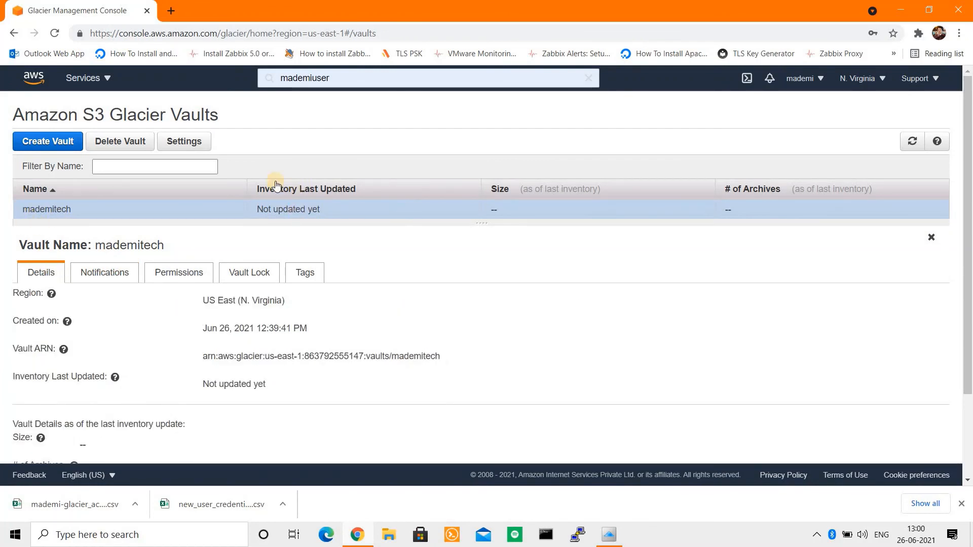
pyautogui.moveTo(255, 188); pyautogui.dragTo(259, 189)
pyautogui.moveTo(377, 210); pyautogui.dragTo(284, 237)
pyautogui.click(282, 231)
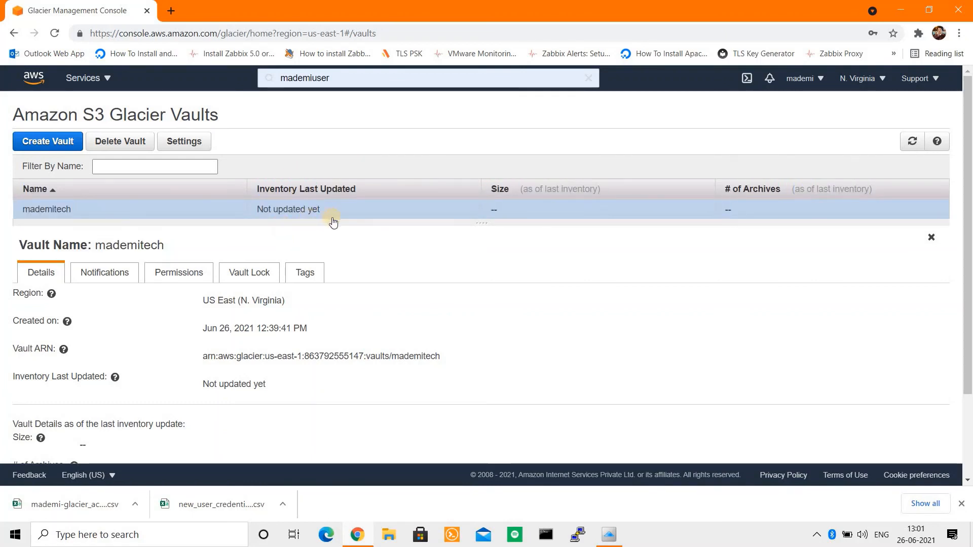